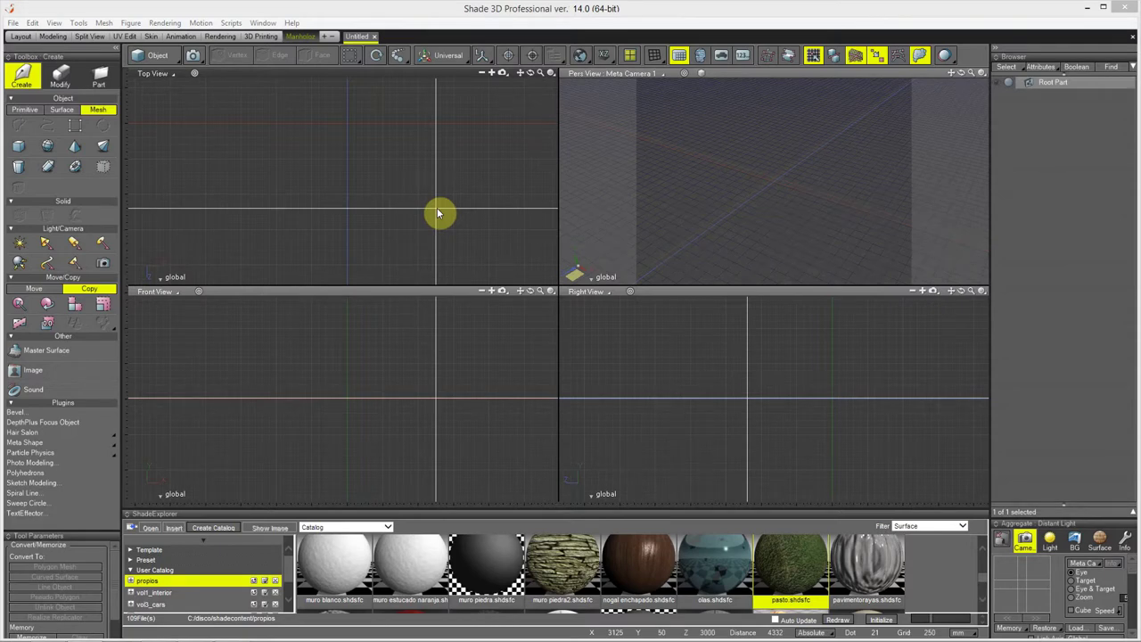
Open the grass photo bosques_angelopo_05.TIF from the fotos folder in IrfanView at full size
{"action": "key", "text": "alt+Tab"}
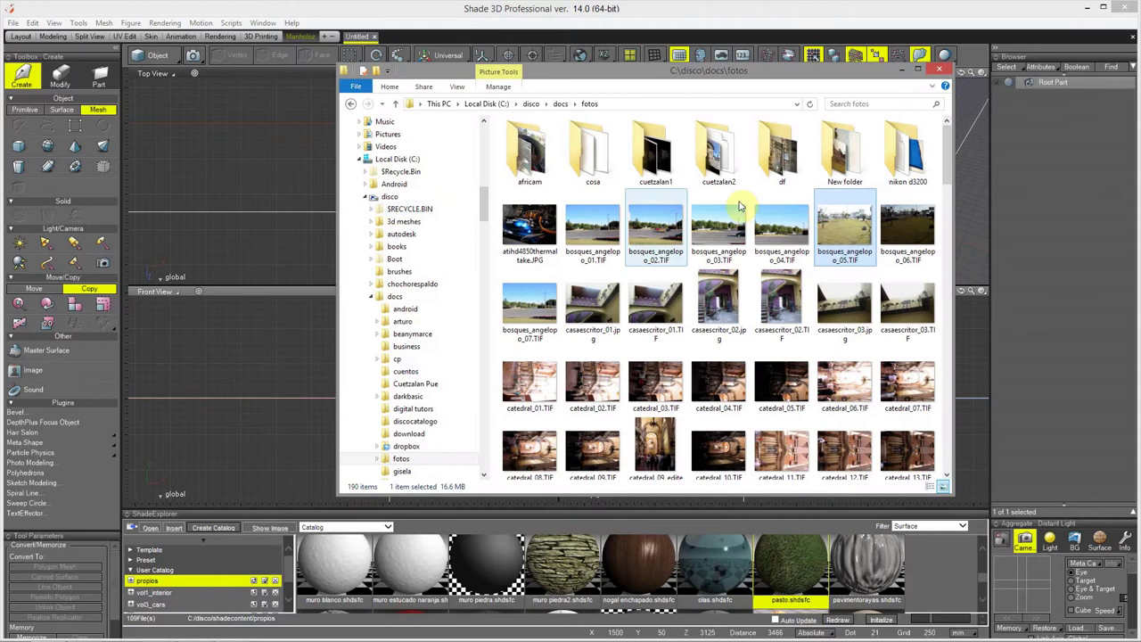
{"action": "double_click", "coordinate": [845, 234]}
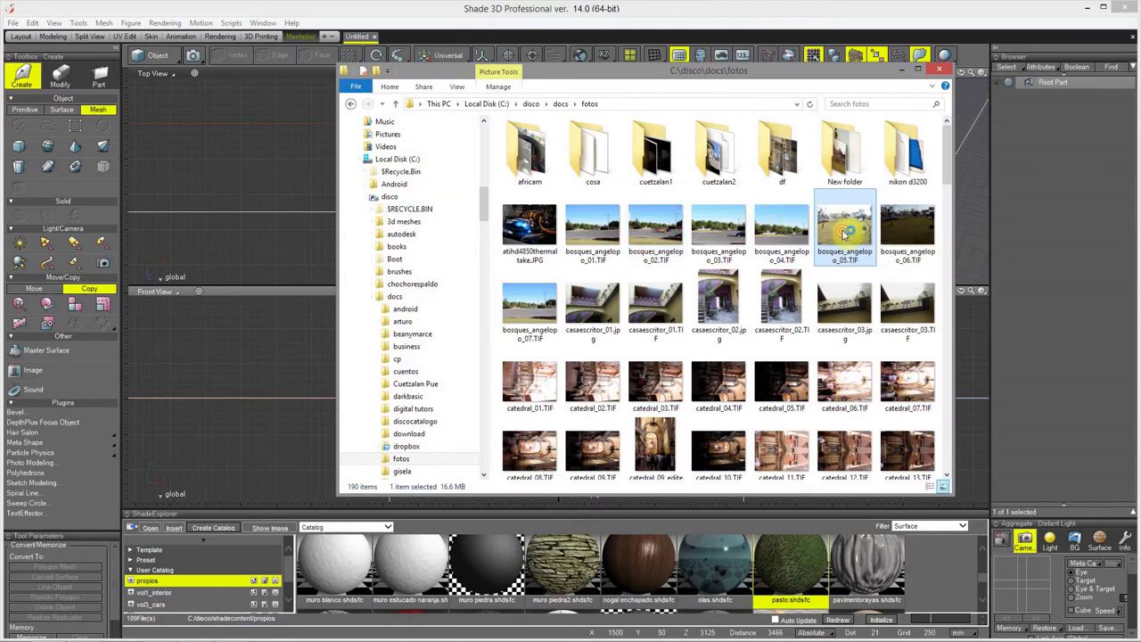
{"action": "left_click", "coordinate": [698, 237]}
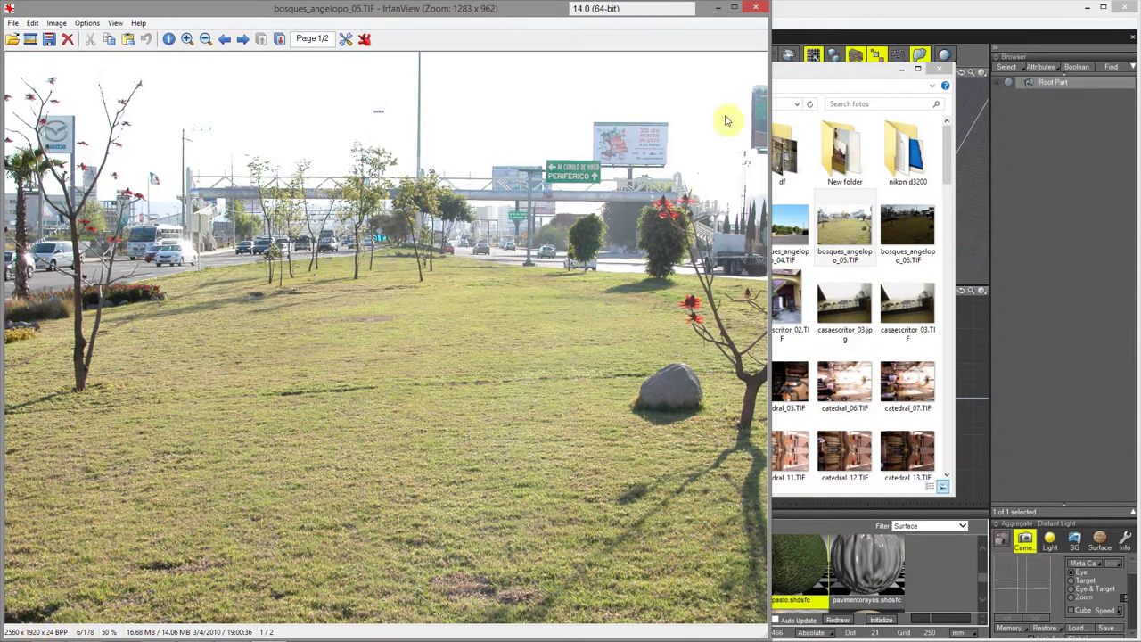
Close the IrfanView window showing bosques_angelopo_05.TIF, leaving the fotos folder open
{"action": "left_click", "coordinate": [800, 77]}
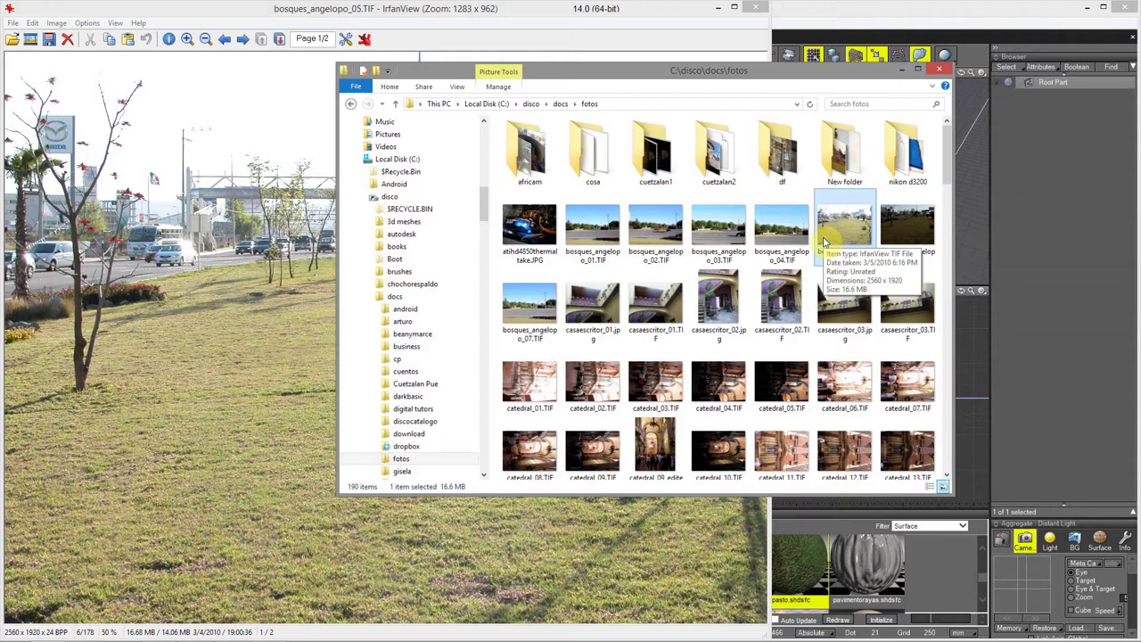
{"action": "left_click", "coordinate": [721, 8]}
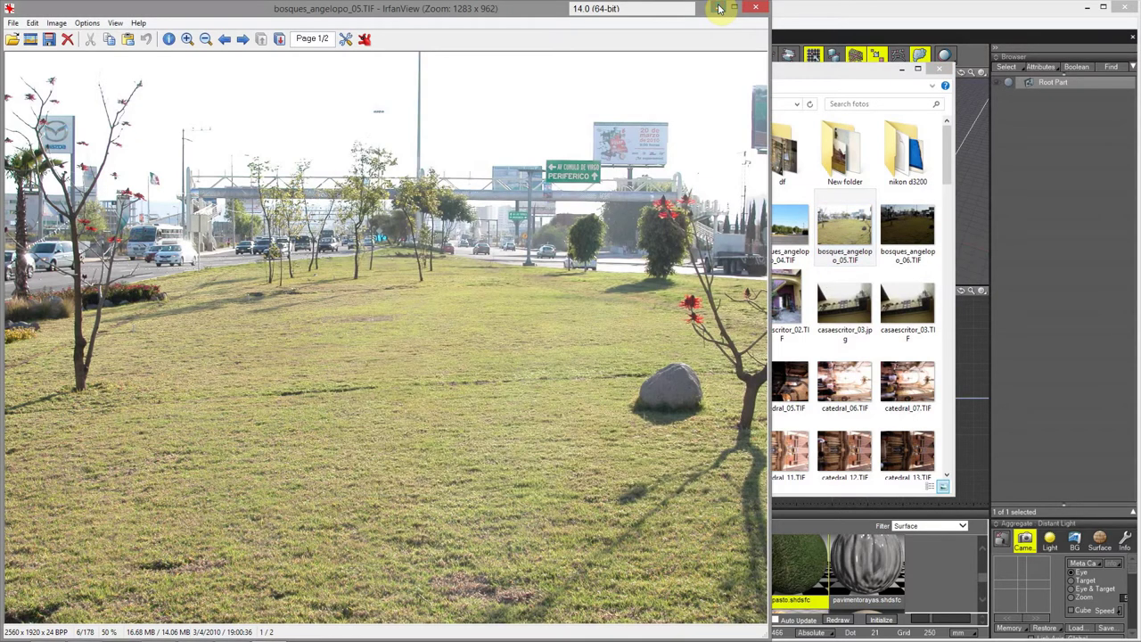
{"action": "left_click", "coordinate": [720, 8]}
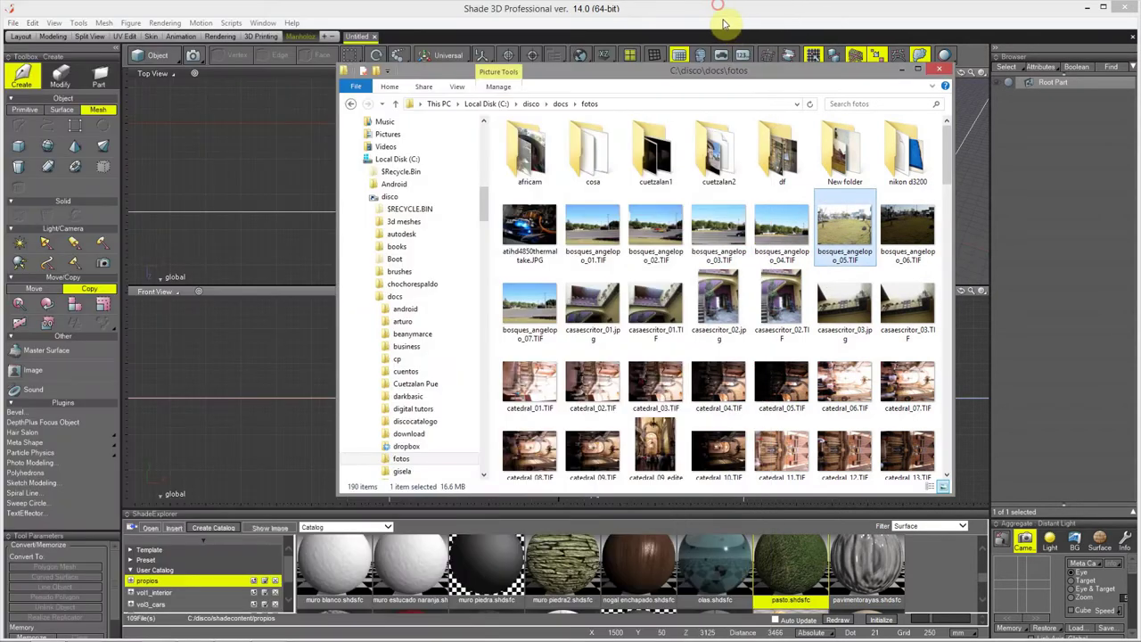
Load bosques_angelopo_05.TIF into the Image Window's render image as an external reference
{"action": "left_click", "coordinate": [575, 16]}
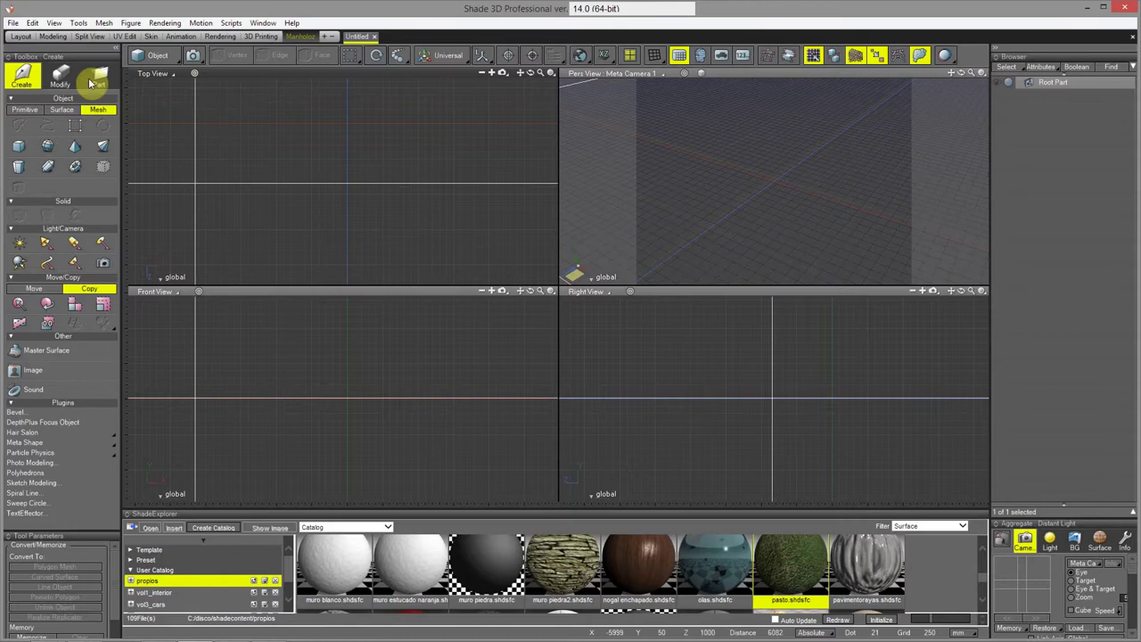
{"action": "left_click", "coordinate": [54, 22]}
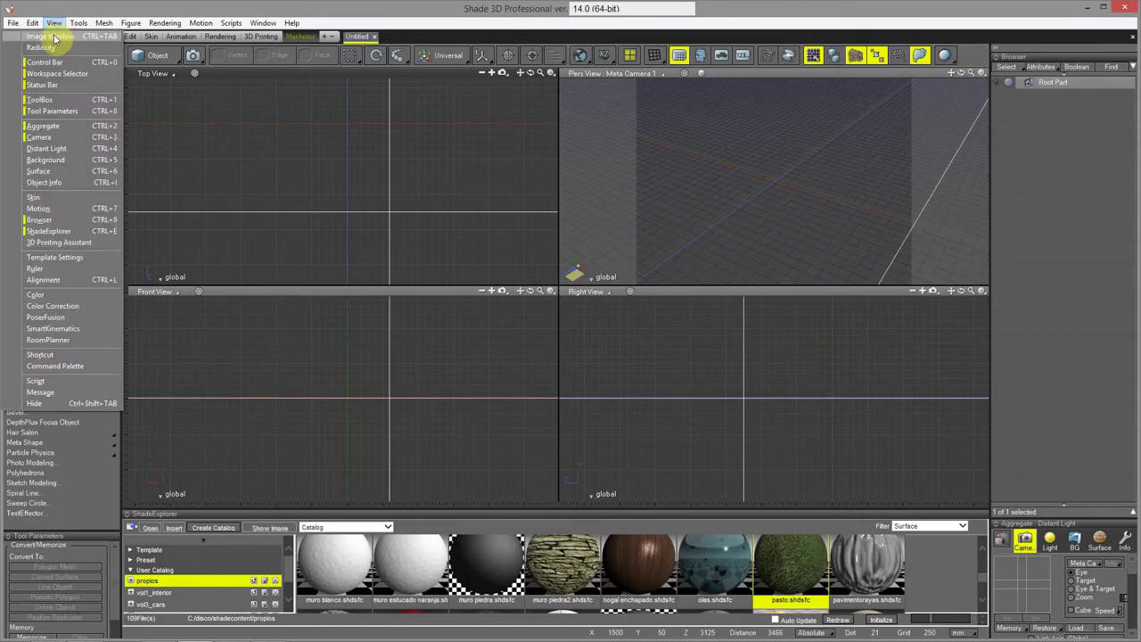
{"action": "left_click", "coordinate": [57, 40]}
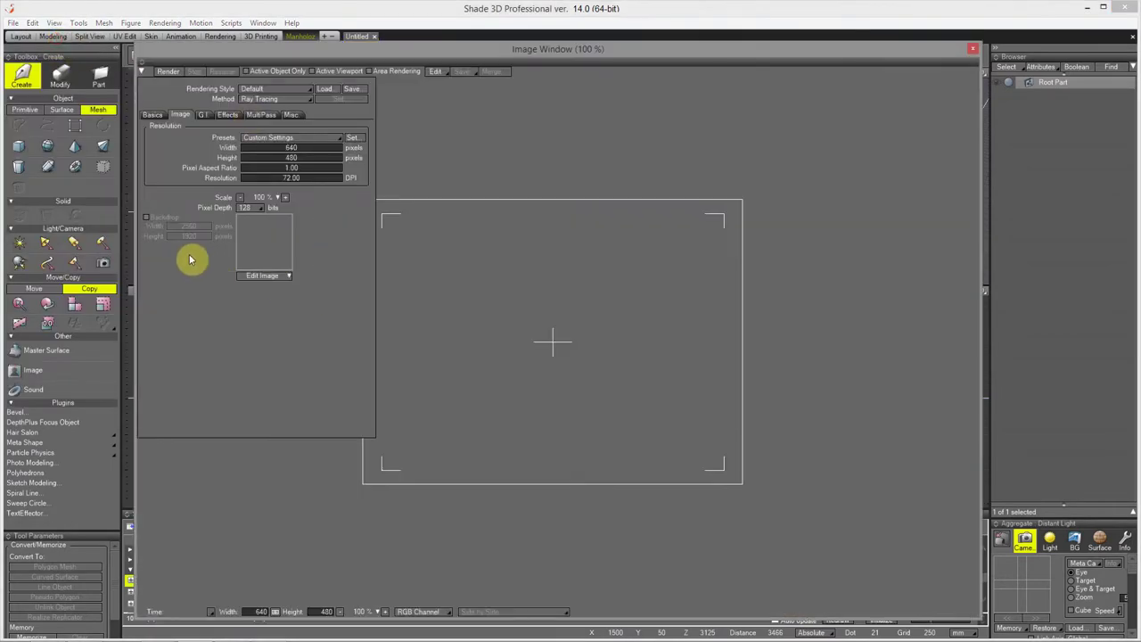
{"action": "left_click", "coordinate": [264, 277]}
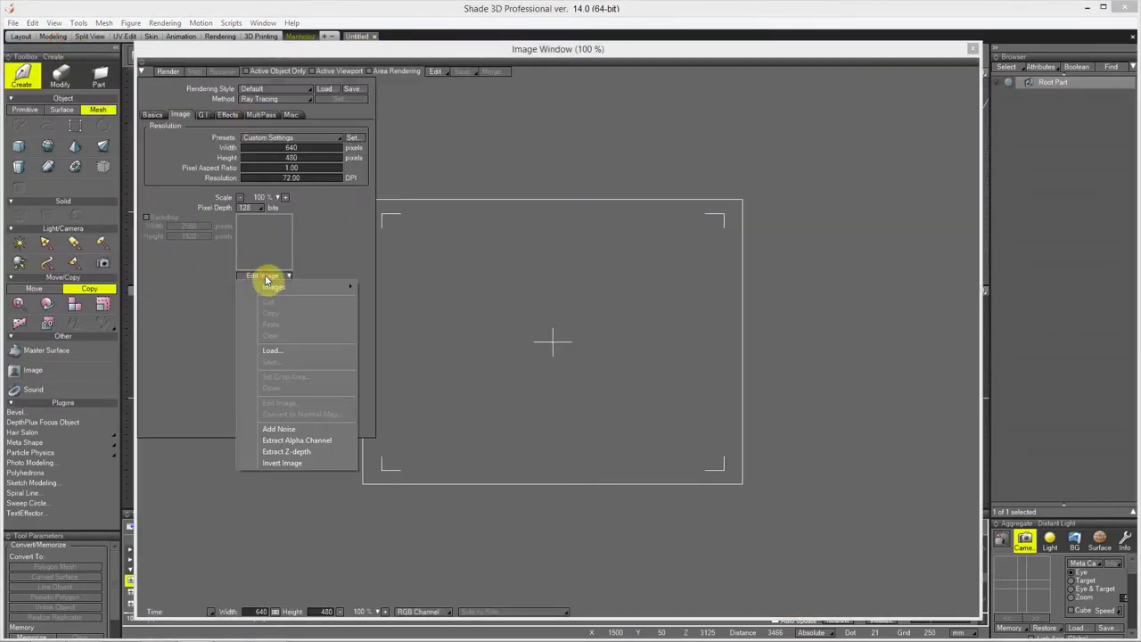
{"action": "left_click", "coordinate": [283, 351]}
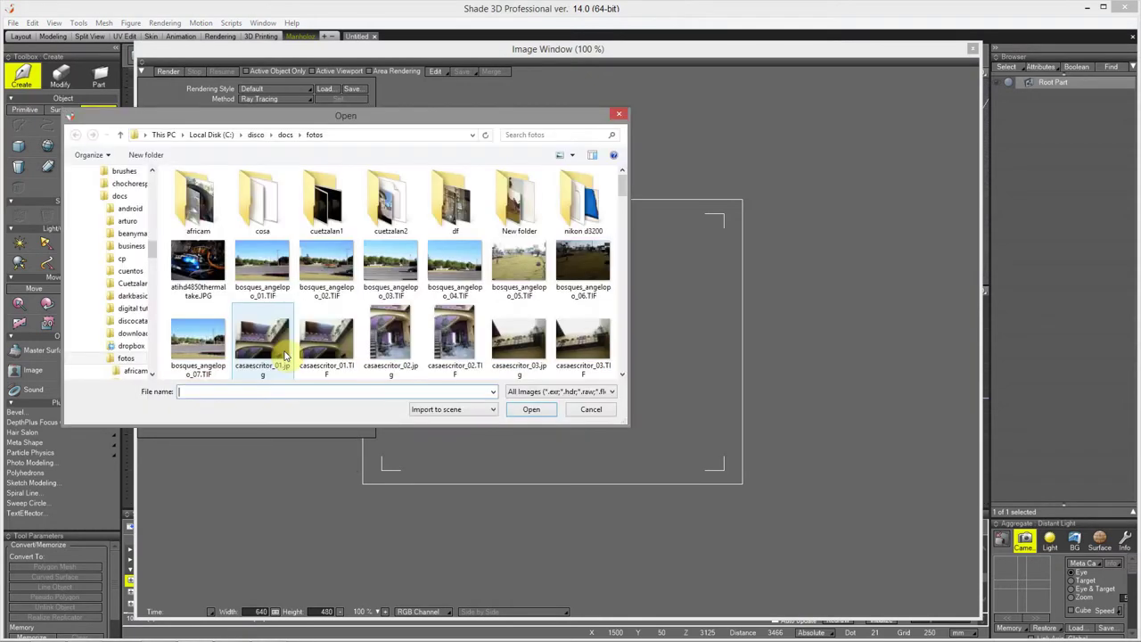
{"action": "left_click", "coordinate": [514, 272]}
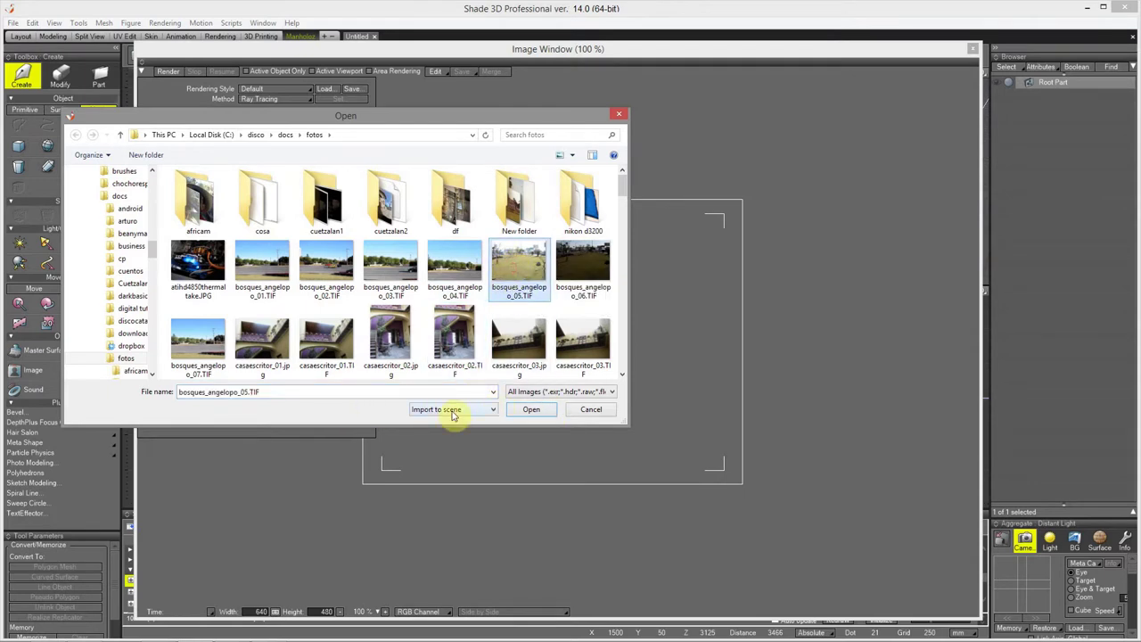
{"action": "left_click", "coordinate": [449, 411]}
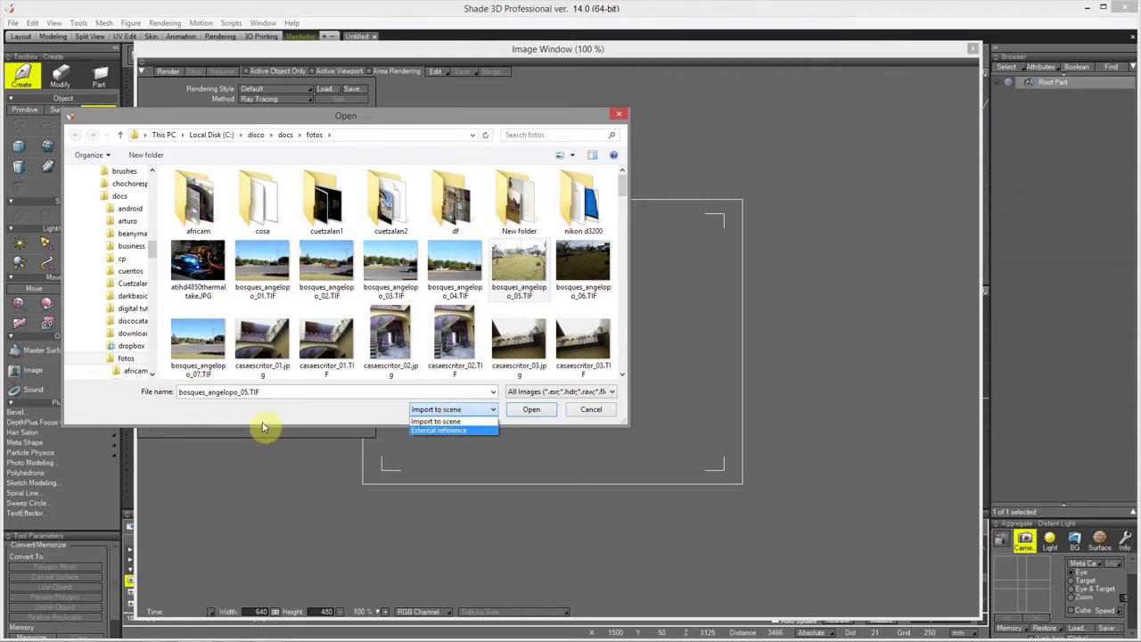
{"action": "left_click", "coordinate": [447, 431]}
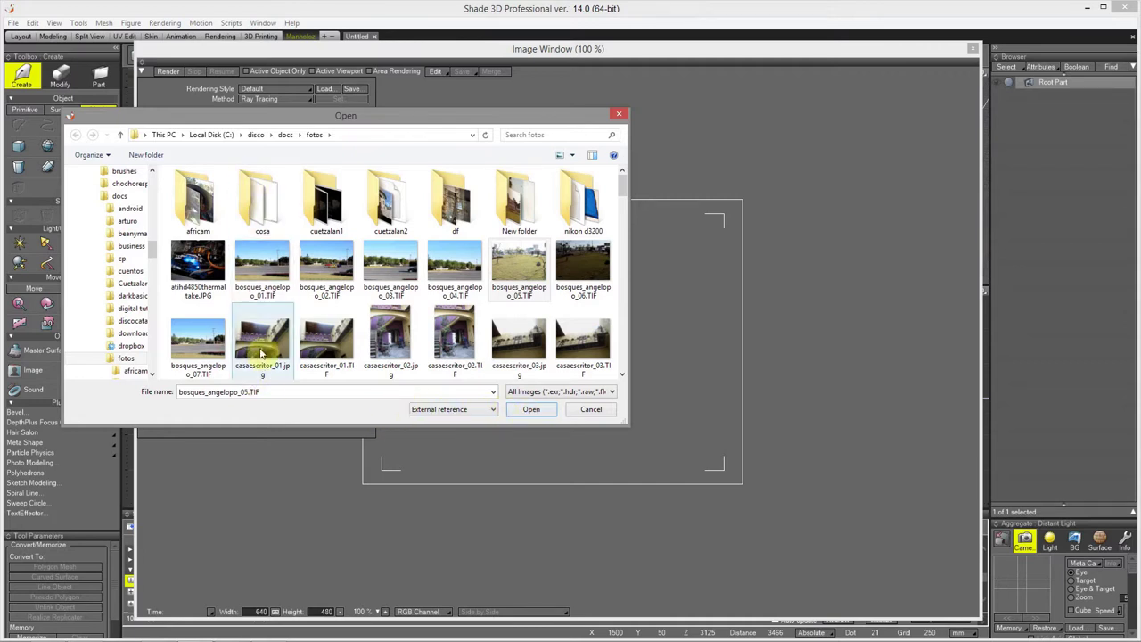
{"action": "left_click", "coordinate": [442, 410]}
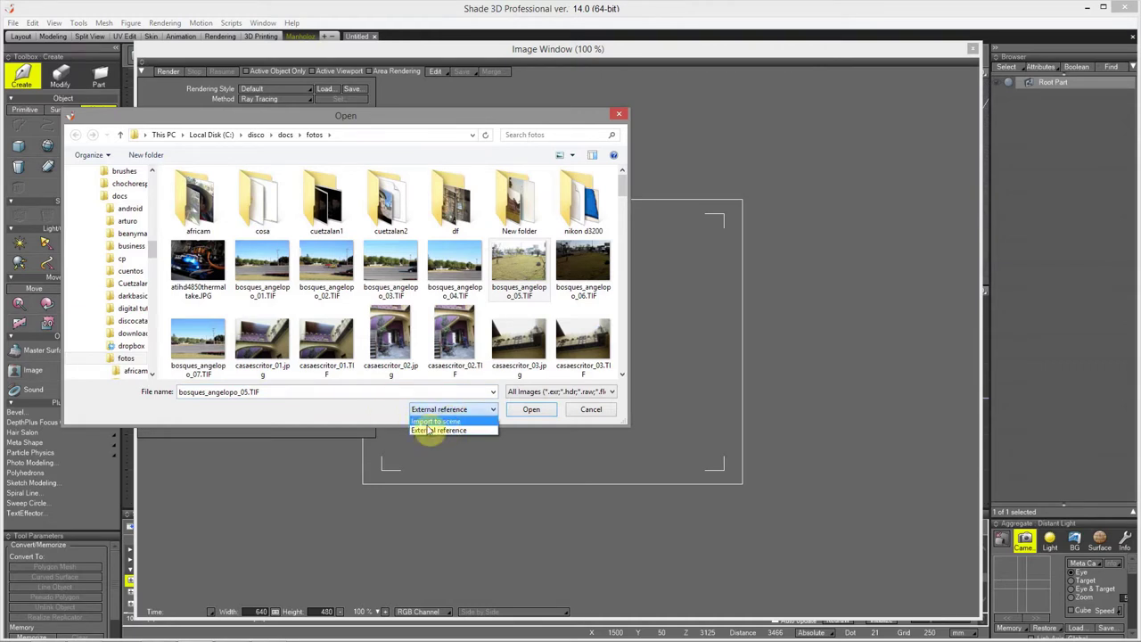
{"action": "left_click", "coordinate": [431, 430]}
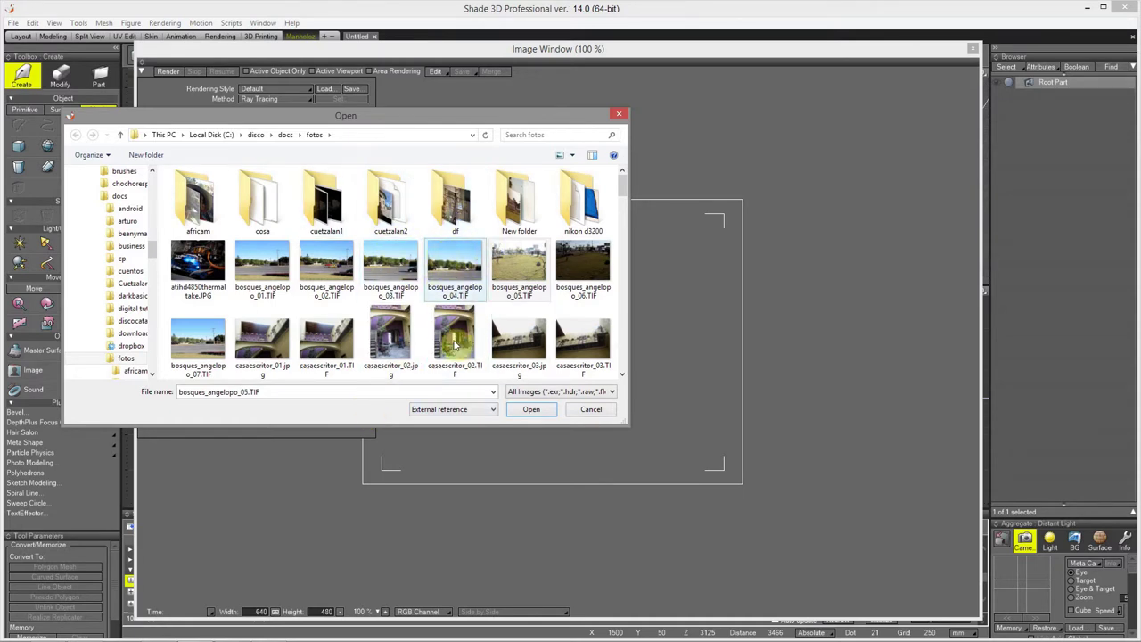
{"action": "left_click", "coordinate": [530, 412]}
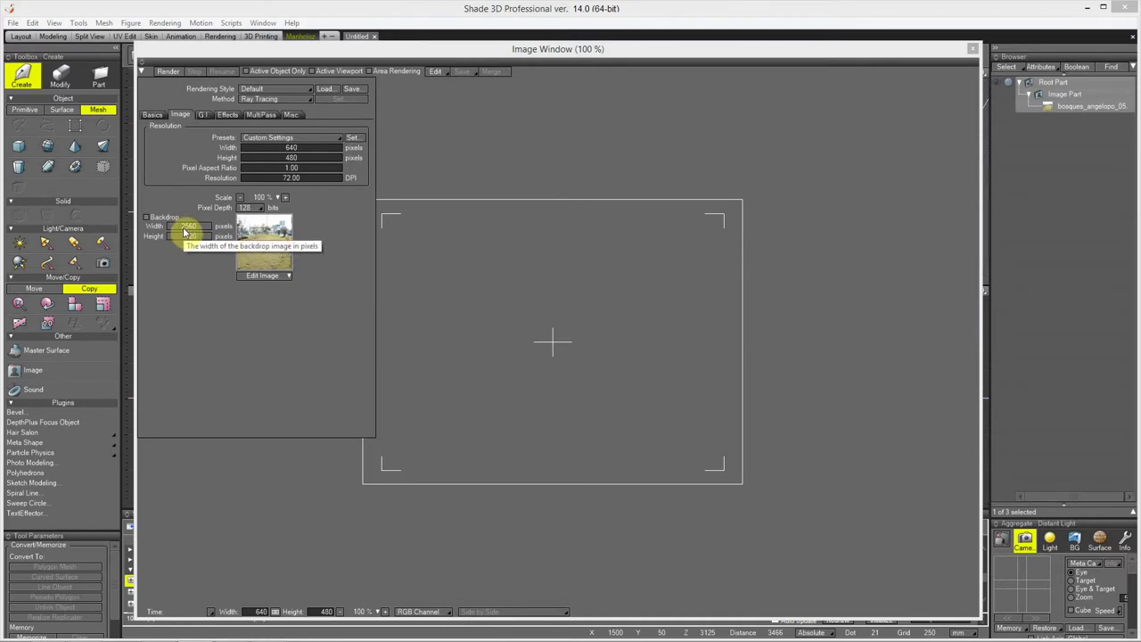
Set the render size to 2560 × 1920 and close the Image Window
{"action": "left_click", "coordinate": [278, 148]}
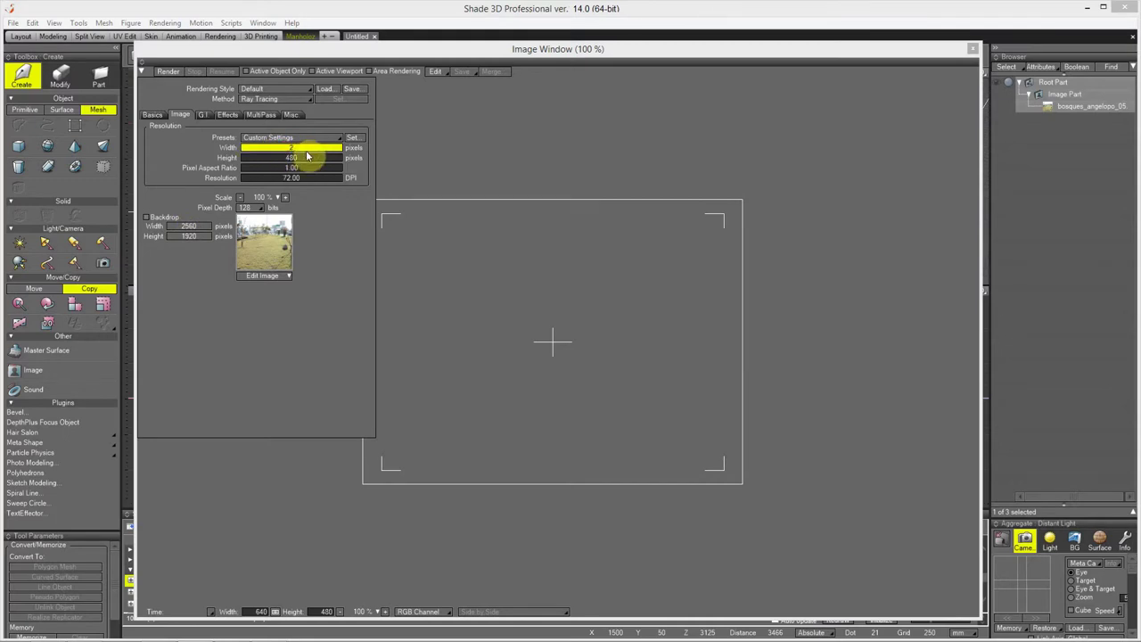
{"action": "left_click", "coordinate": [287, 158]}
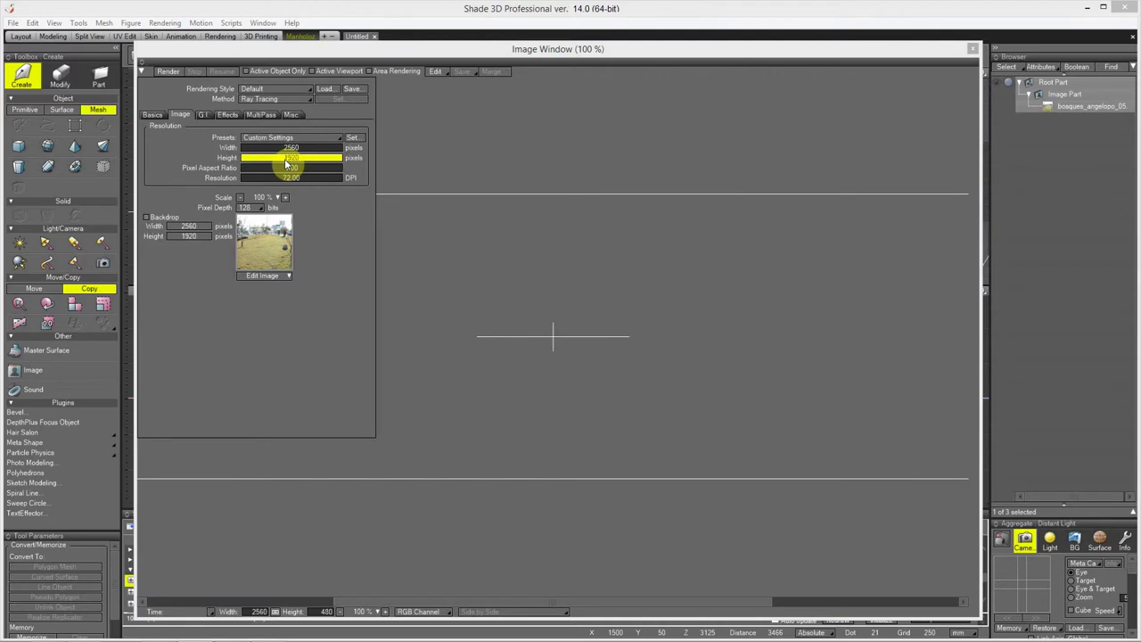
{"action": "type", "text": "1920"}
{"action": "key", "text": "Return"}
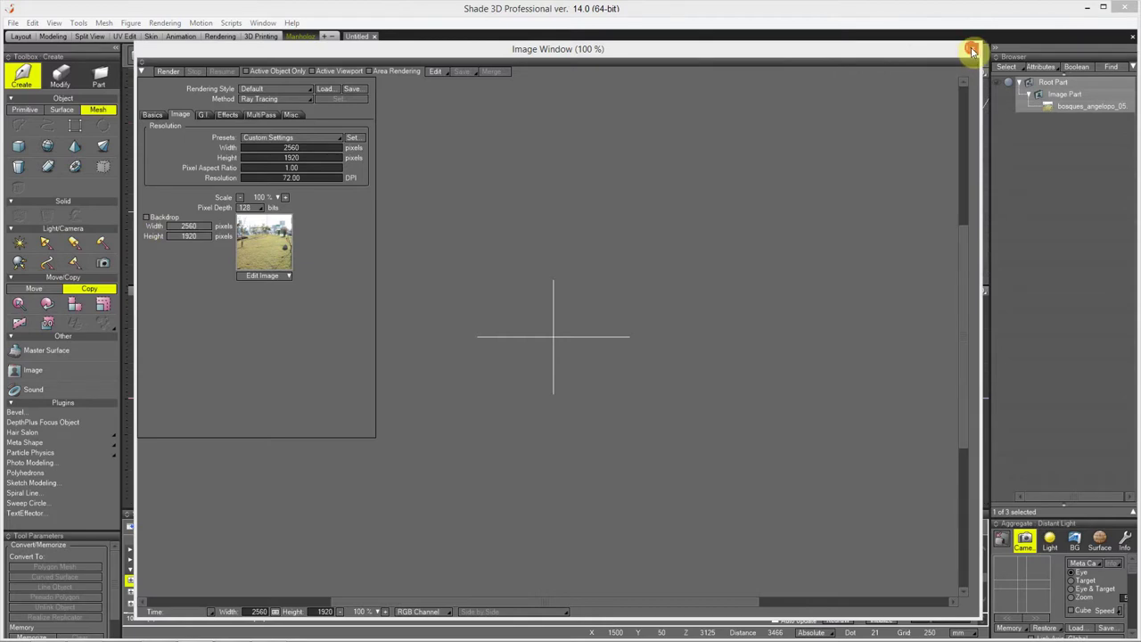
{"action": "left_click", "coordinate": [971, 49]}
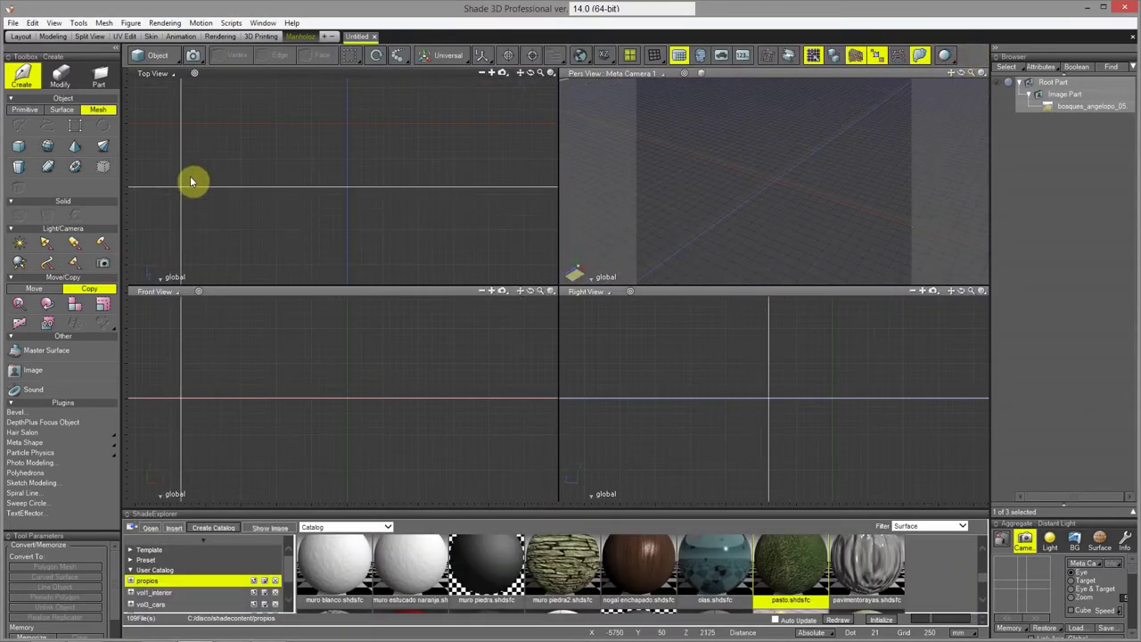
Draw a box in Top view and raise it to form the house body
{"action": "left_click", "coordinate": [19, 145]}
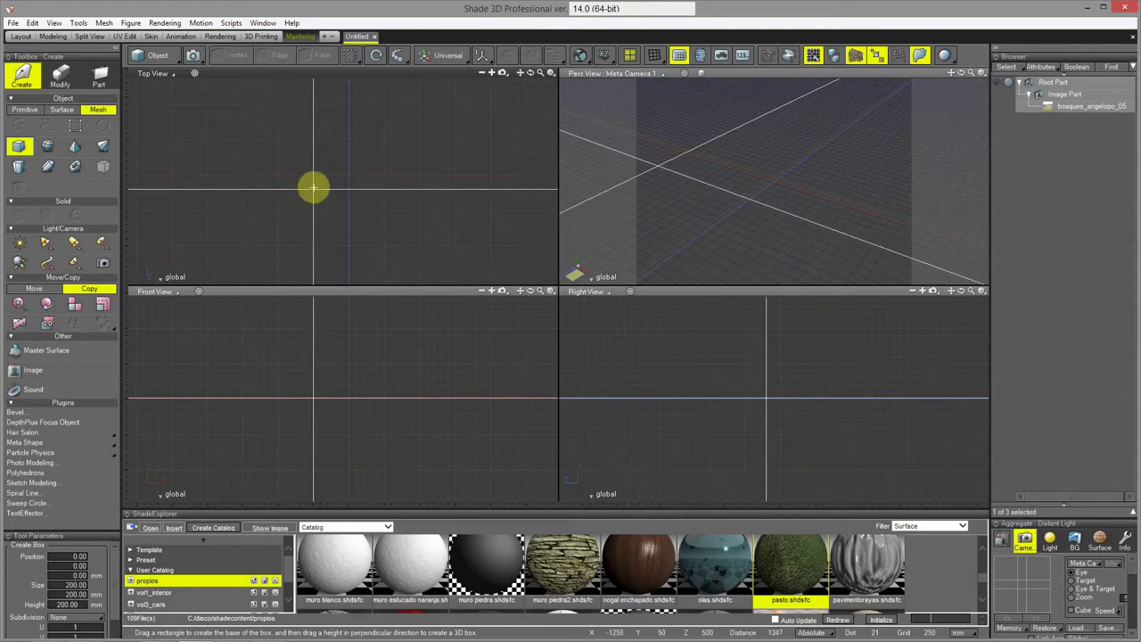
{"action": "left_click_drag", "start_coordinate": [313, 187], "coordinate": [381, 154]}
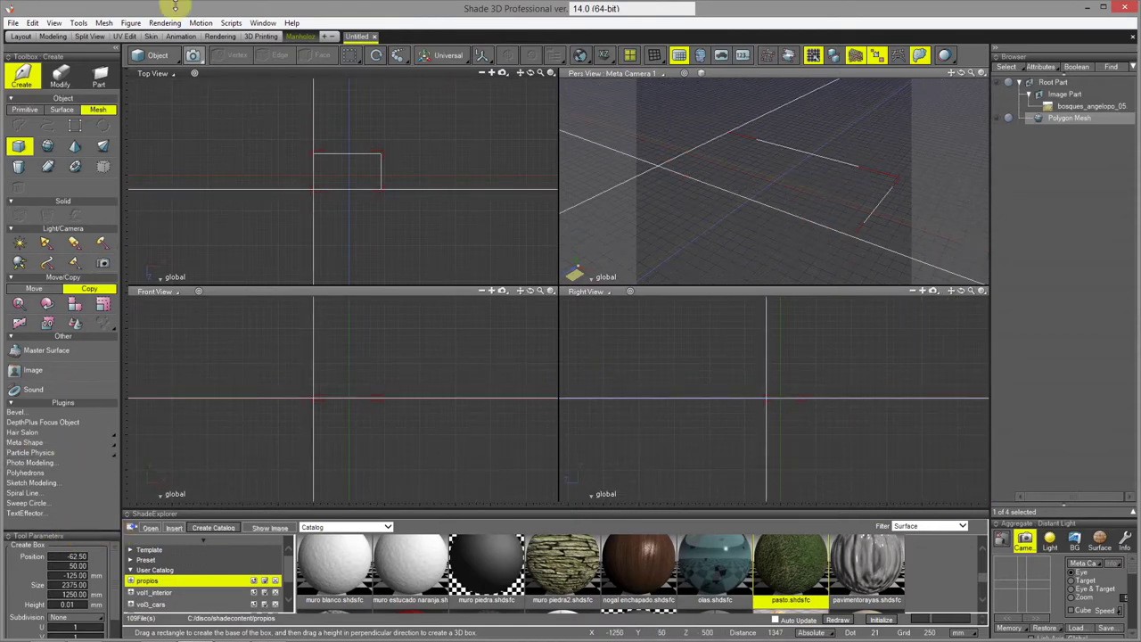
{"action": "left_click_drag", "start_coordinate": [365, 367], "coordinate": [365, 343]}
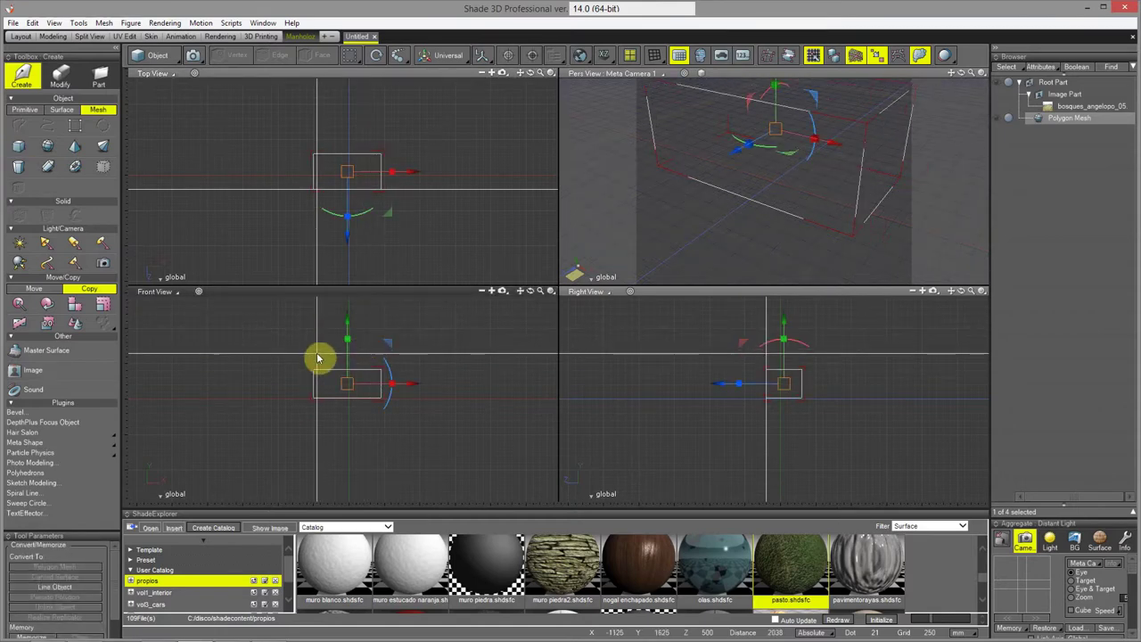
Add a pyramid roof around the house and raise it 1875 mm onto the box
{"action": "left_click", "coordinate": [77, 147]}
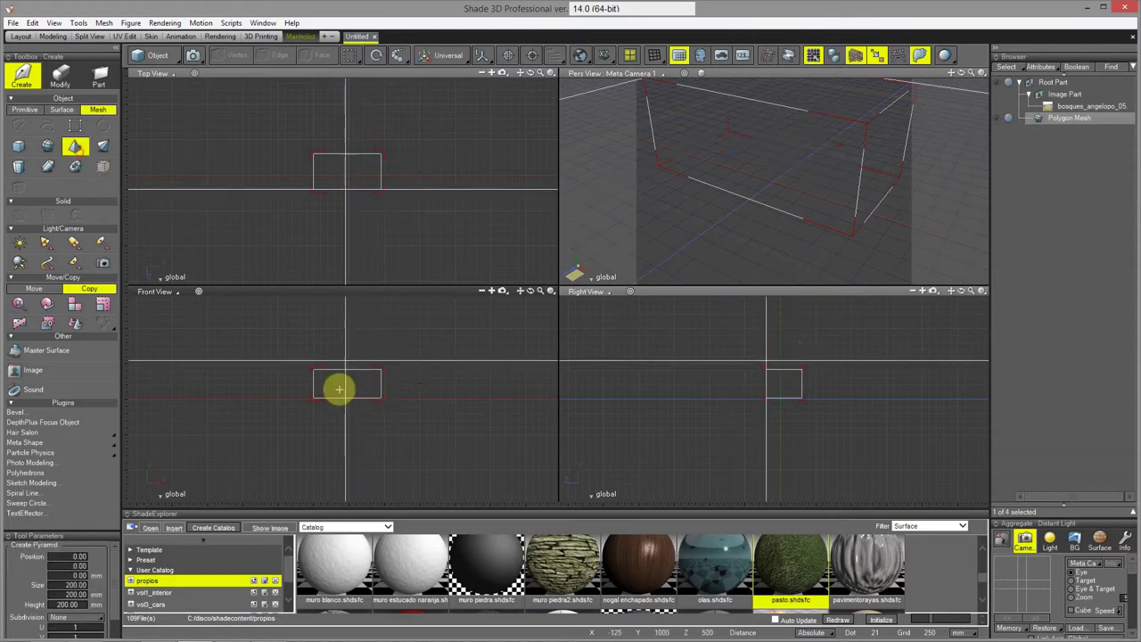
{"action": "left_click_drag", "start_coordinate": [300, 412], "coordinate": [355, 416]}
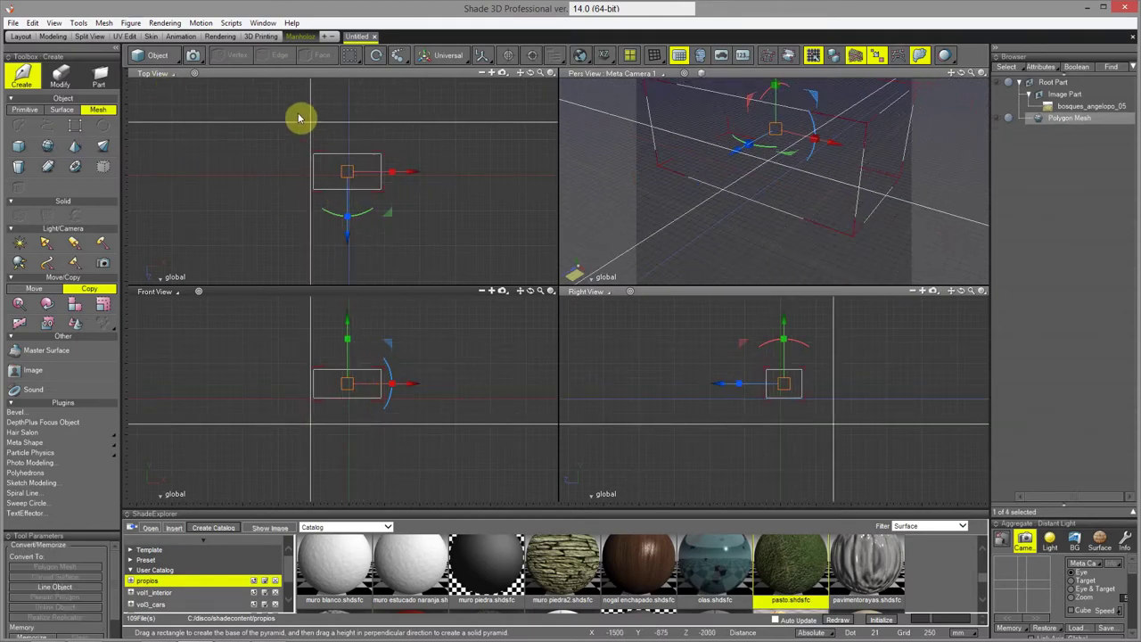
{"action": "left_click", "coordinate": [75, 147]}
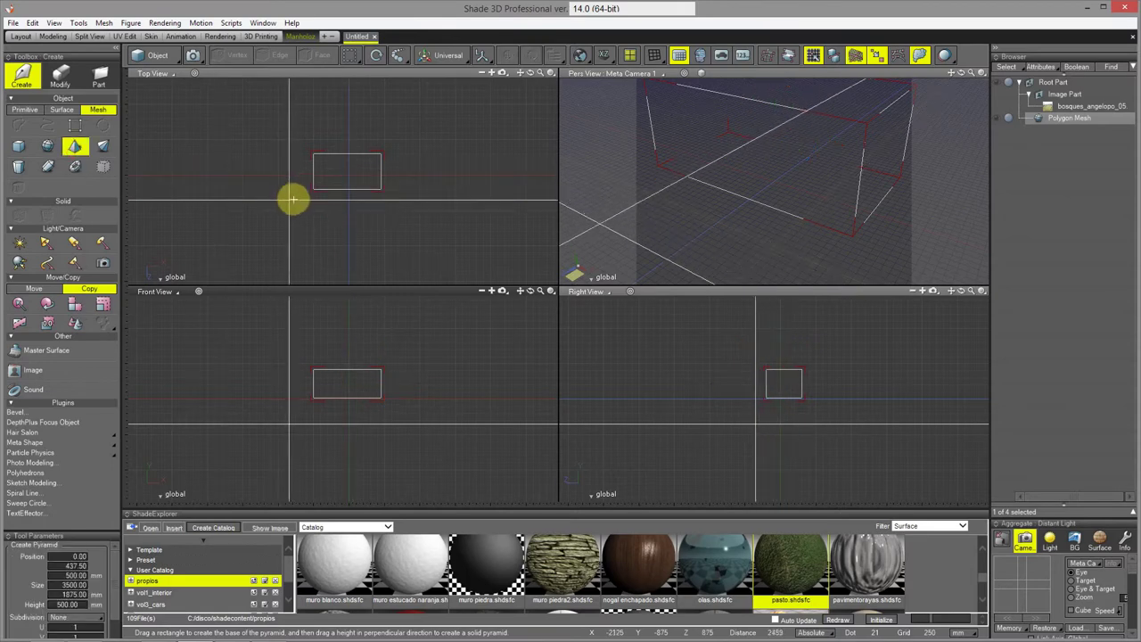
{"action": "left_click_drag", "start_coordinate": [300, 199], "coordinate": [399, 147]}
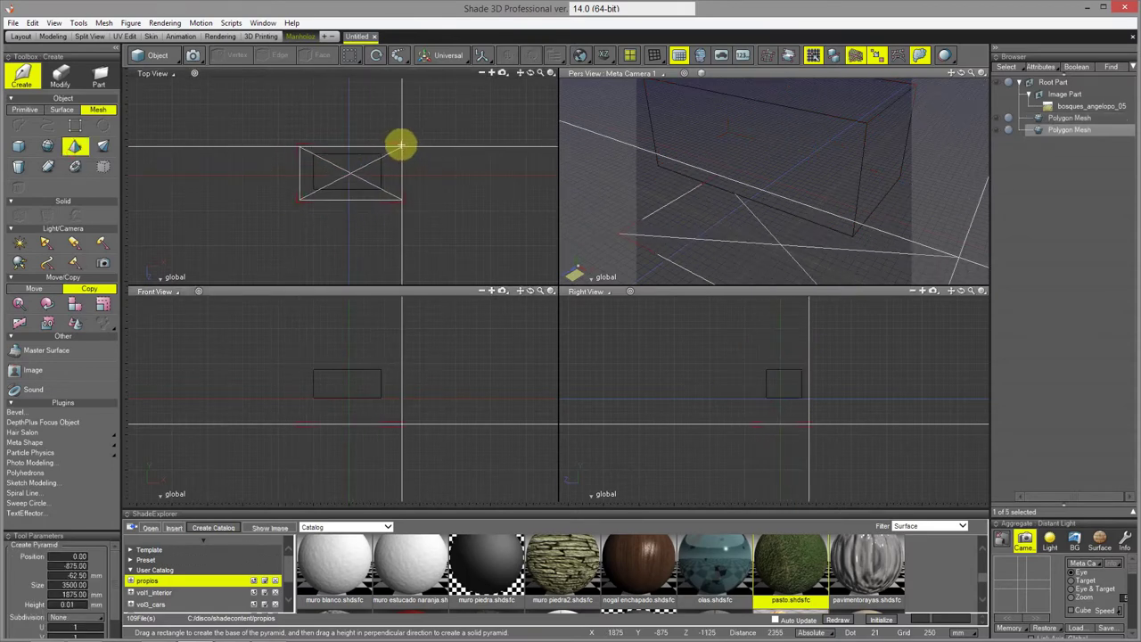
{"action": "left_click_drag", "start_coordinate": [401, 144], "coordinate": [401, 141]}
{"action": "left_click_drag", "start_coordinate": [344, 390], "coordinate": [346, 364]}
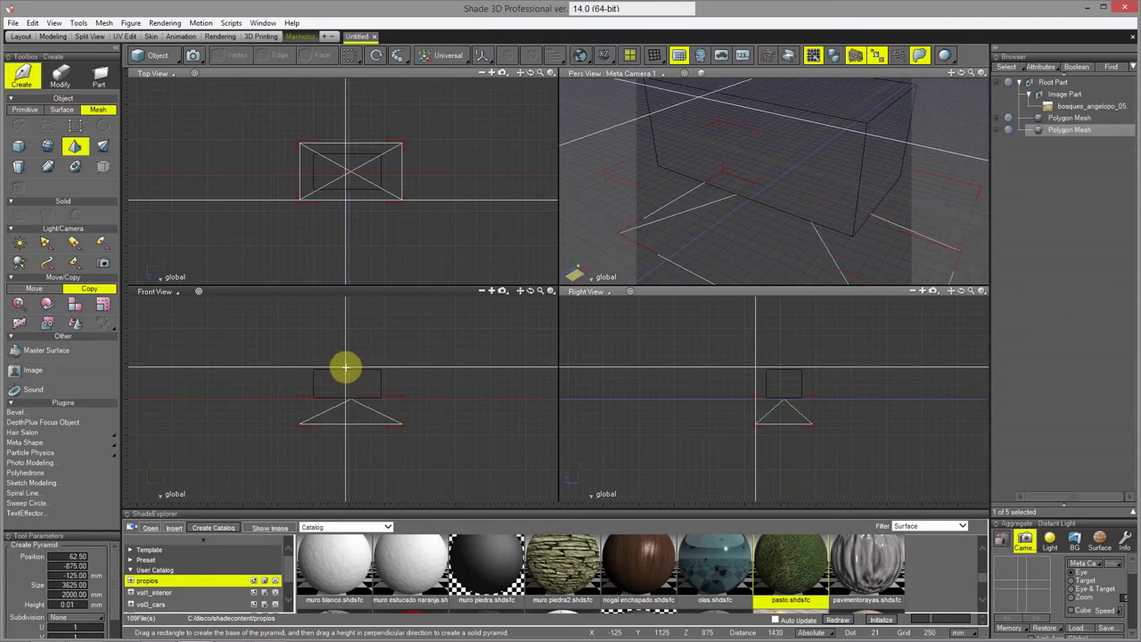
{"action": "left_click_drag", "start_coordinate": [350, 354], "coordinate": [351, 300]}
{"action": "middle_click_drag", "start_coordinate": [682, 189], "coordinate": [880, 153]}
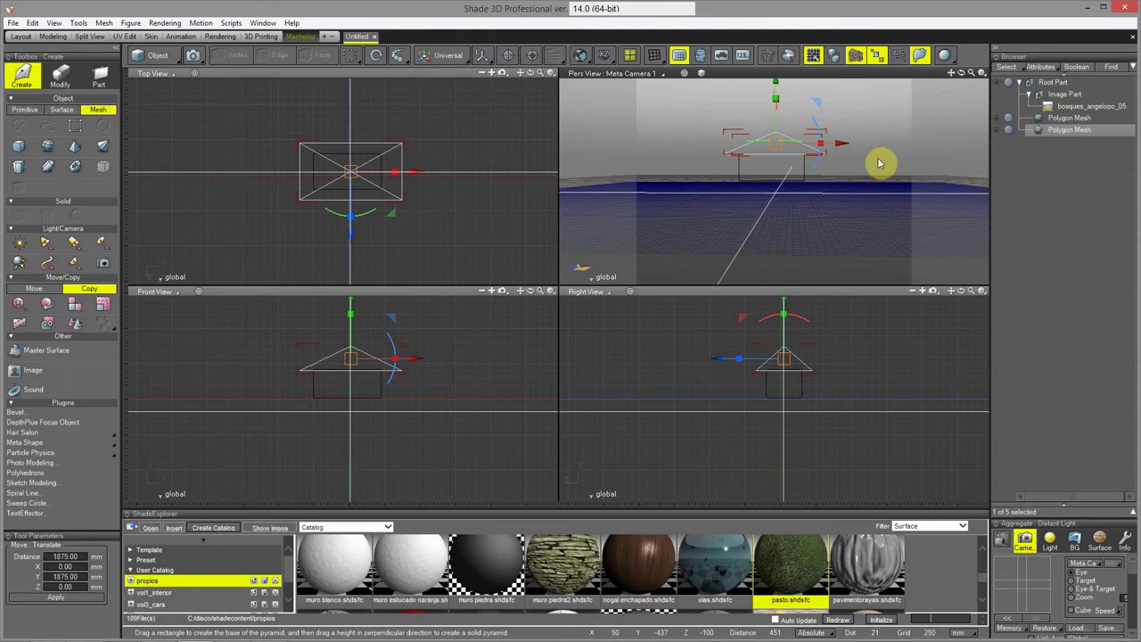
Frame the house head-on in Pers View and show the BG tab's settings down to Edit Image
{"action": "left_click", "coordinate": [224, 140]}
{"action": "left_click_drag", "start_coordinate": [196, 408], "coordinate": [178, 502]}
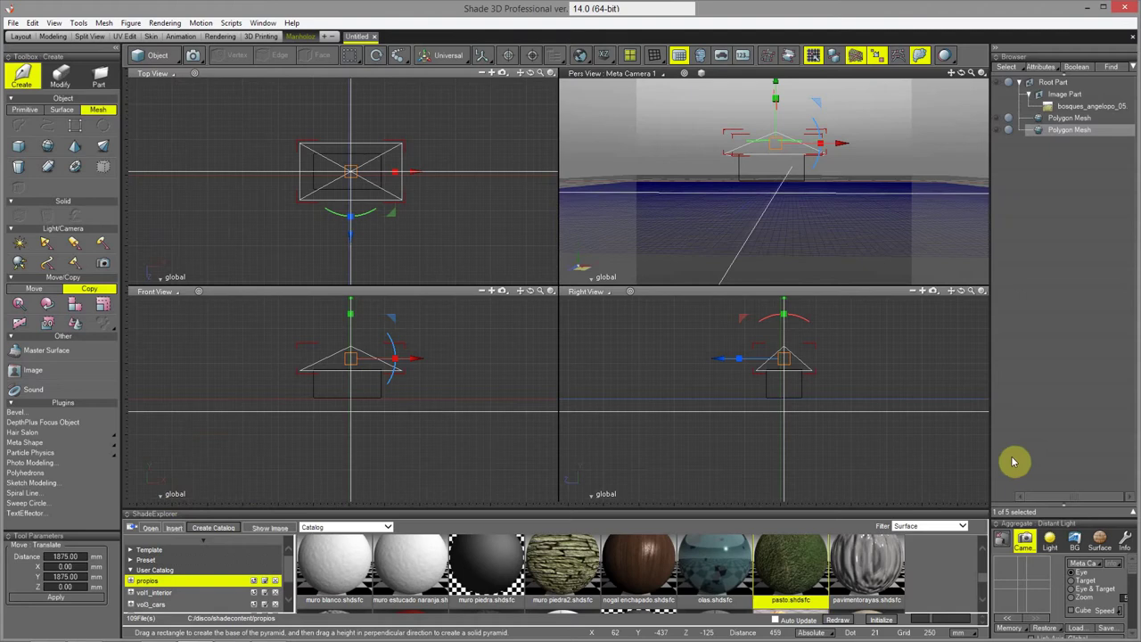
{"action": "left_click", "coordinate": [1075, 541]}
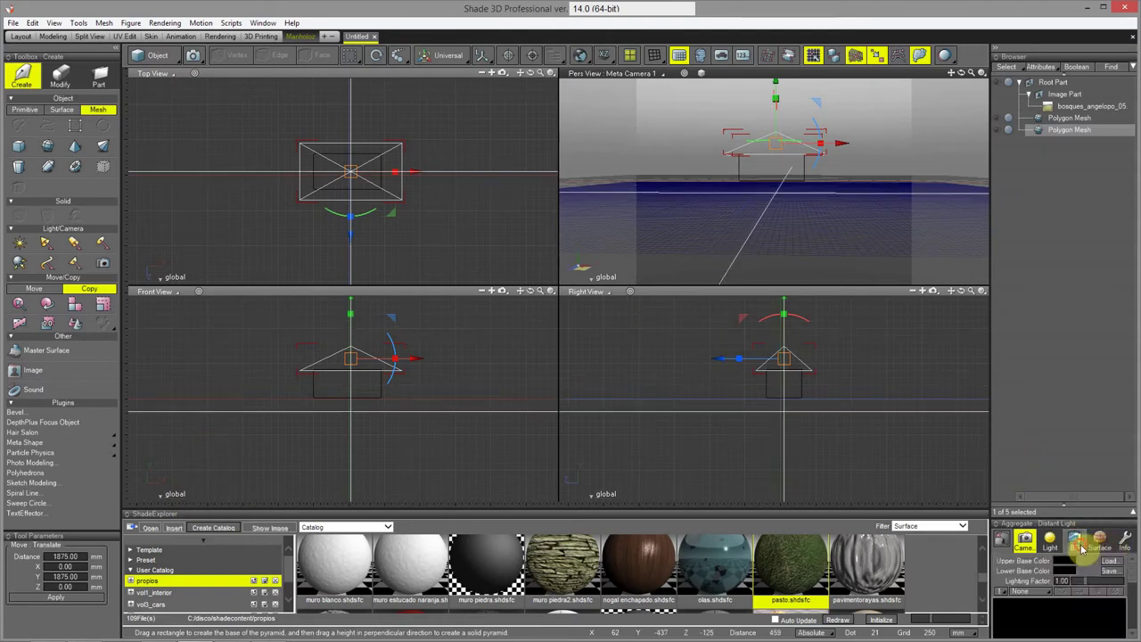
{"action": "scroll", "coordinate": [1133, 580], "scroll_direction": "down", "scroll_amount": 3}
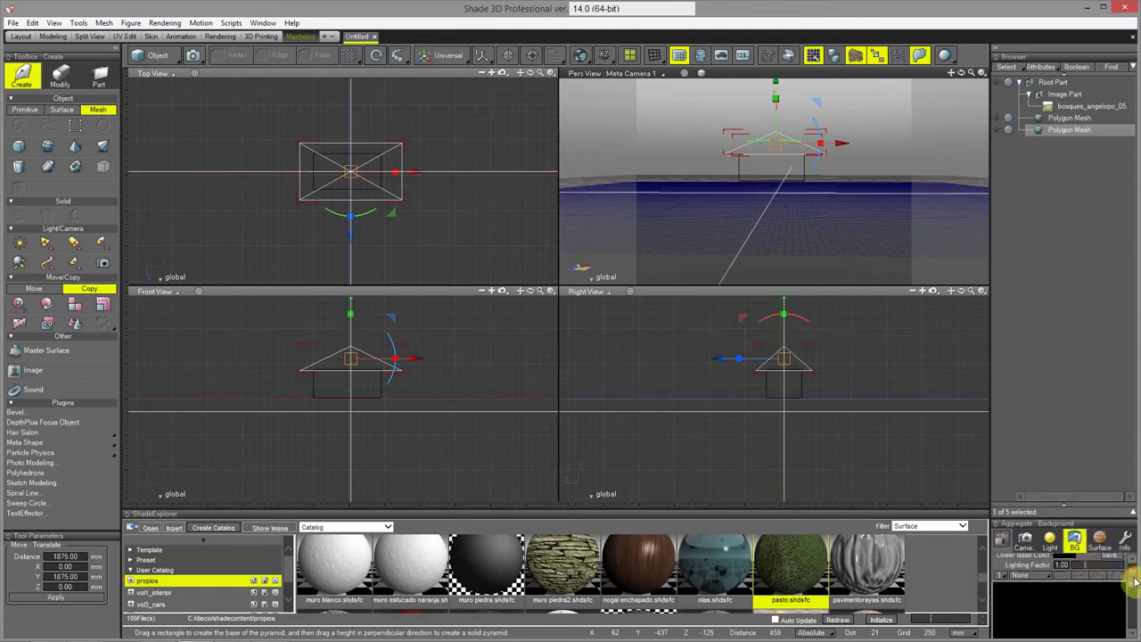
{"action": "scroll", "coordinate": [1134, 591], "scroll_direction": "down", "scroll_amount": 2}
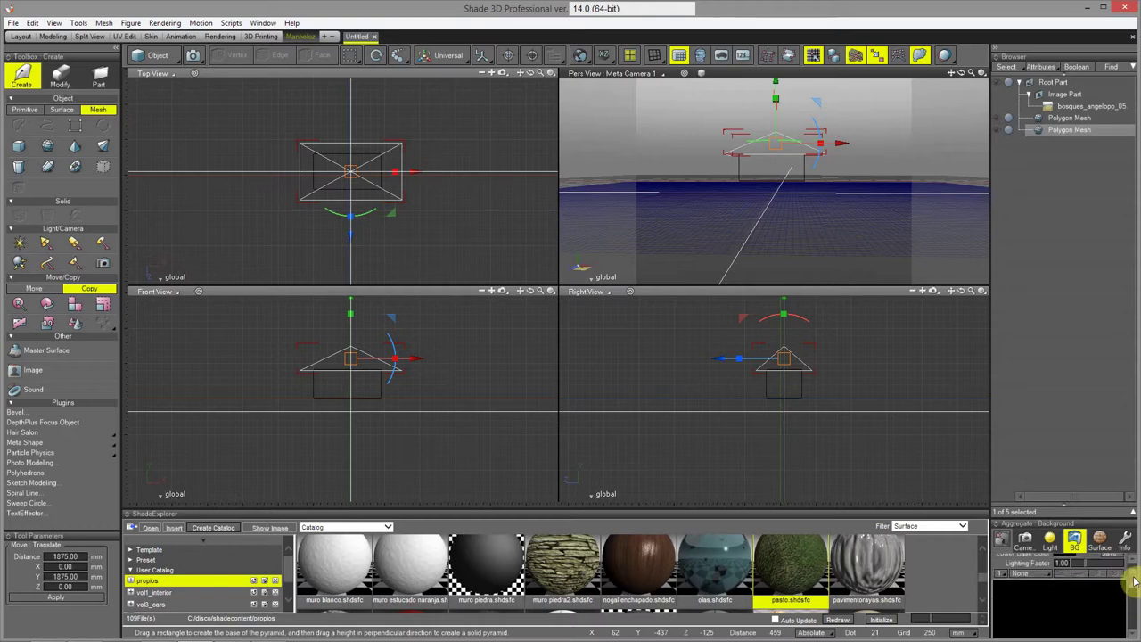
{"action": "scroll", "coordinate": [1133, 585], "scroll_direction": "up", "scroll_amount": 3}
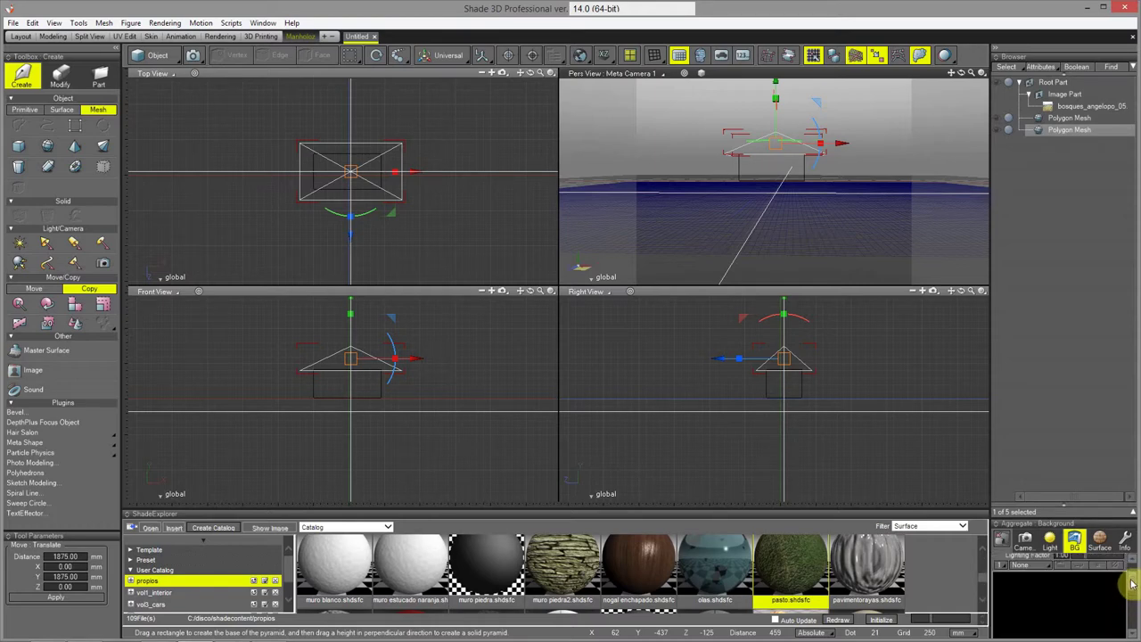
{"action": "scroll", "coordinate": [1133, 584], "scroll_direction": "down", "scroll_amount": 1}
{"action": "scroll", "coordinate": [1132, 587], "scroll_direction": "down", "scroll_amount": 1}
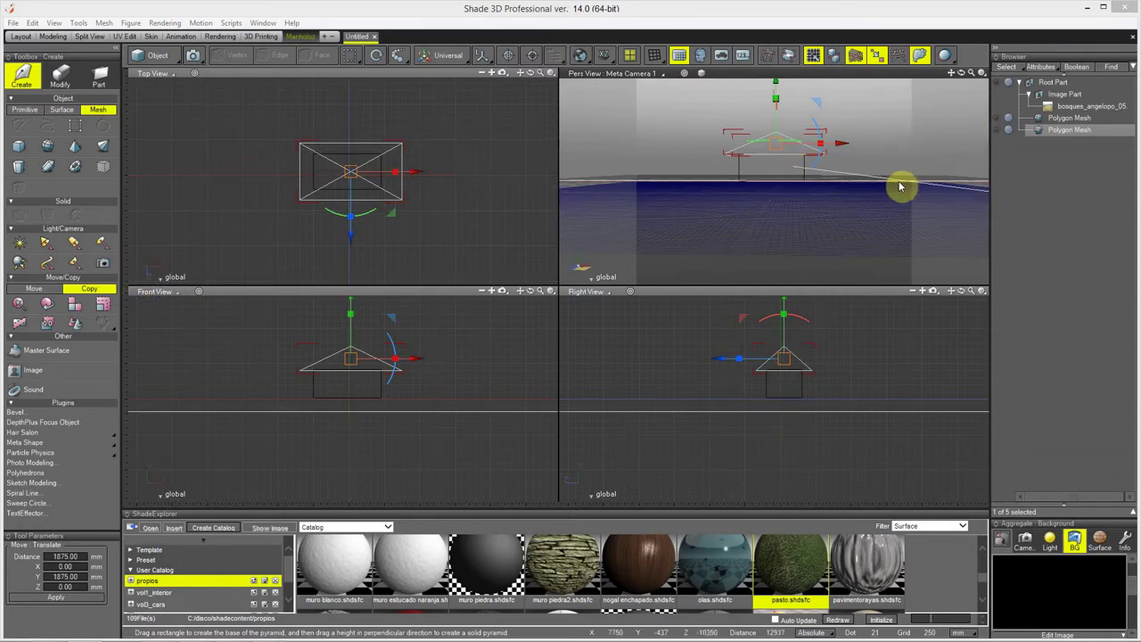
Switch the perspective view to Preview Rendering
{"action": "left_click", "coordinate": [982, 75]}
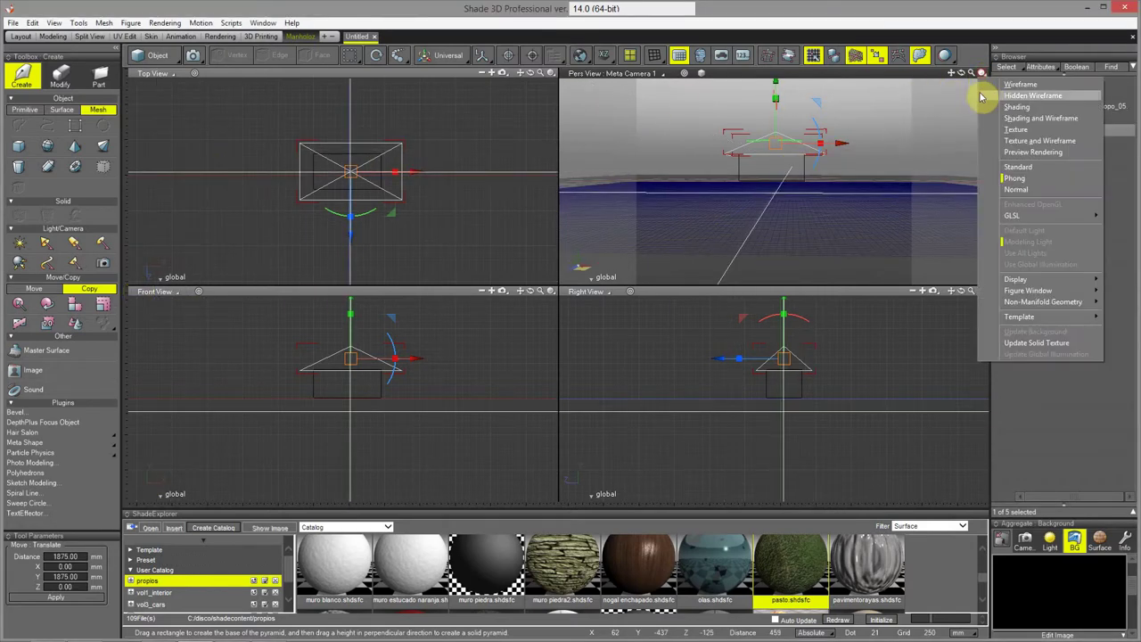
{"action": "left_click", "coordinate": [1007, 151]}
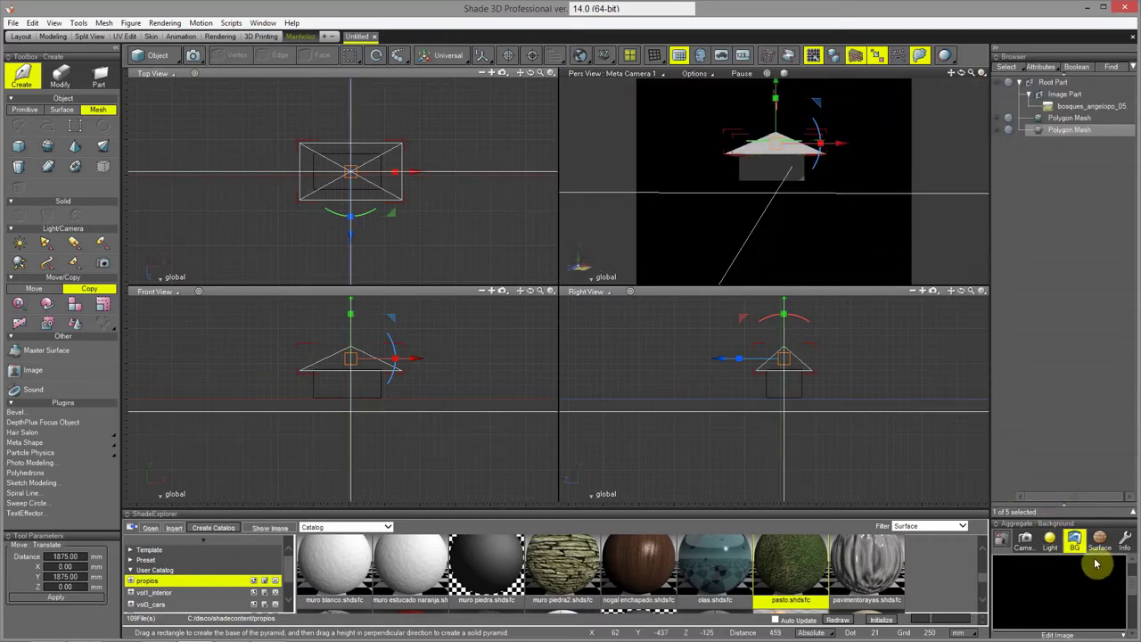
{"action": "scroll", "coordinate": [1129, 581], "scroll_direction": "down", "scroll_amount": 2}
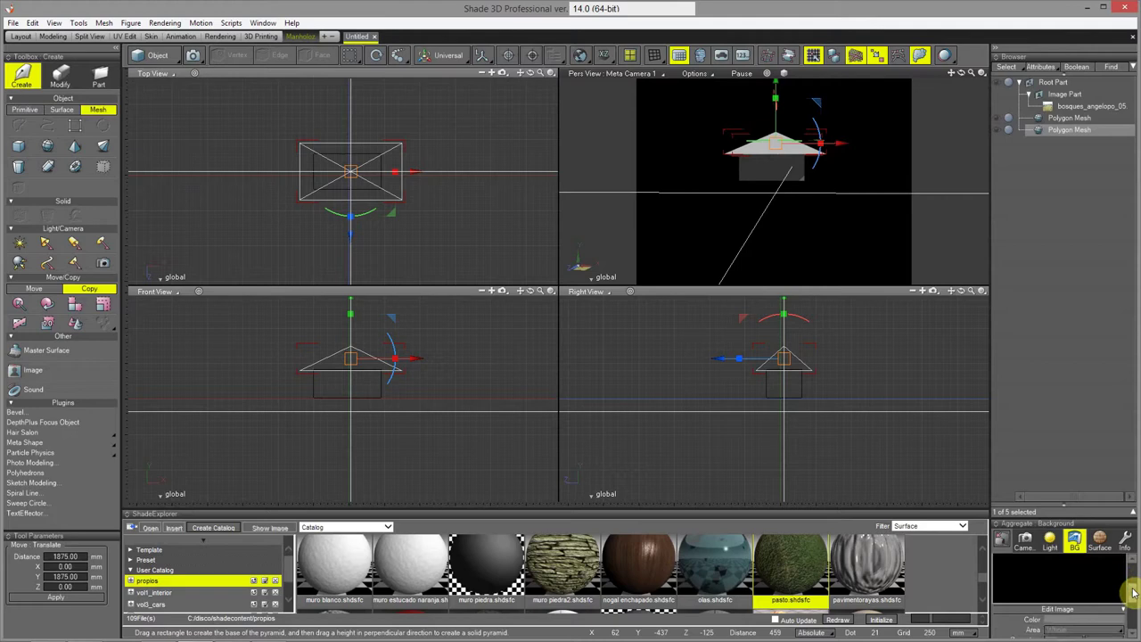
{"action": "scroll", "coordinate": [1132, 593], "scroll_direction": "down", "scroll_amount": 4}
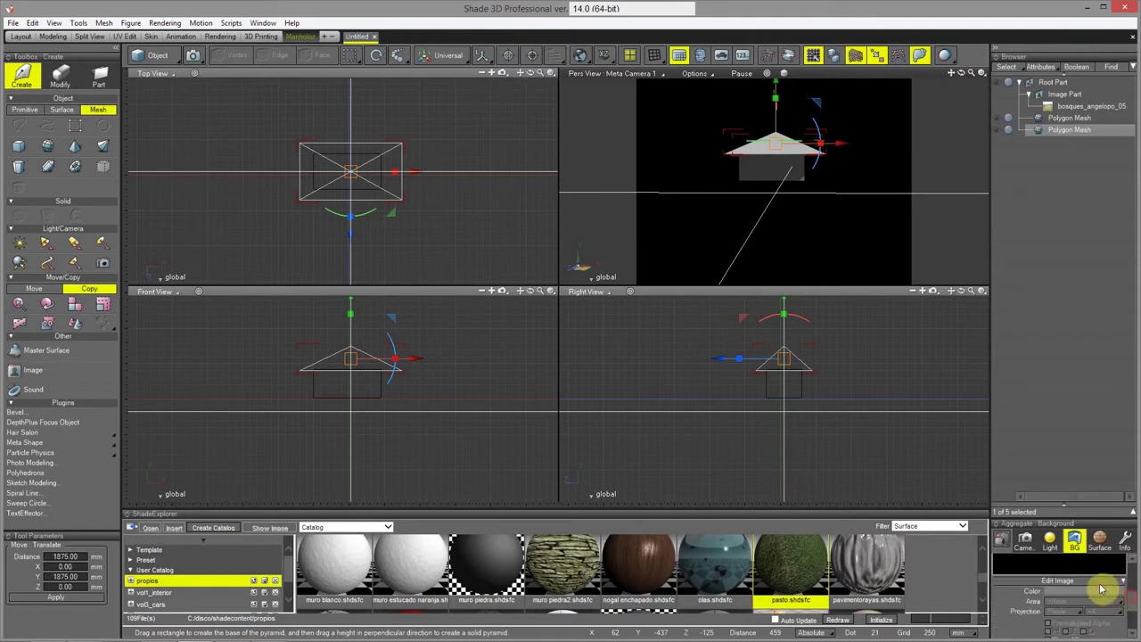
Load the grass photo as the background image with Spherical projection
{"action": "left_click", "coordinate": [1102, 584]}
{"action": "mouse_move", "coordinate": [1035, 401]}
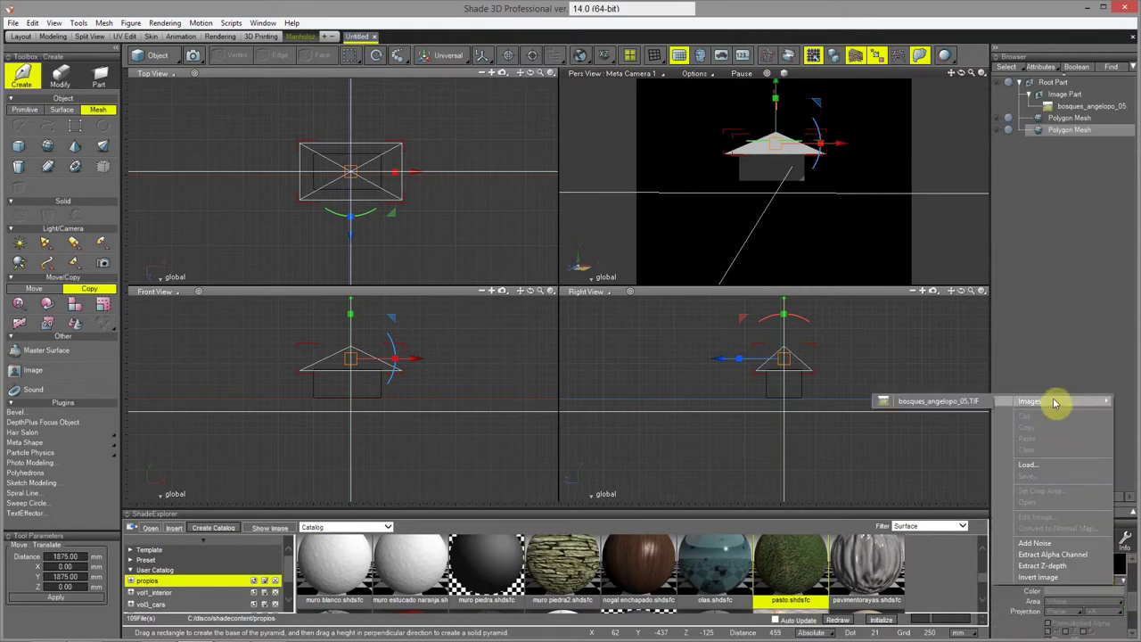
{"action": "left_click", "coordinate": [952, 403]}
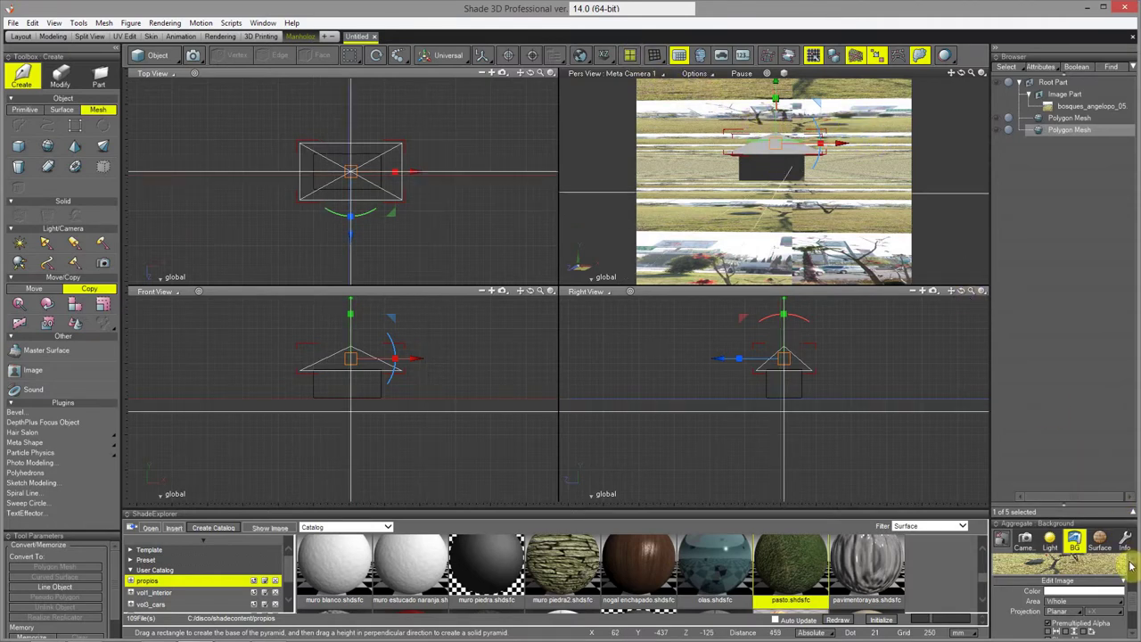
{"action": "left_click", "coordinate": [1051, 623]}
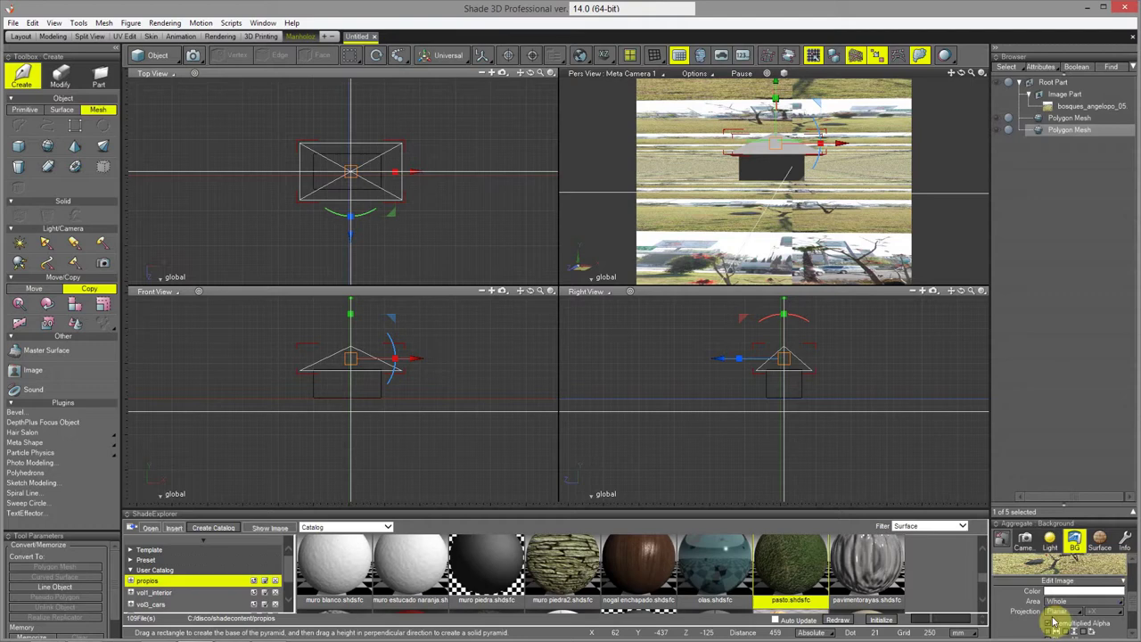
{"action": "scroll", "coordinate": [1135, 612], "scroll_direction": "down", "scroll_amount": 1}
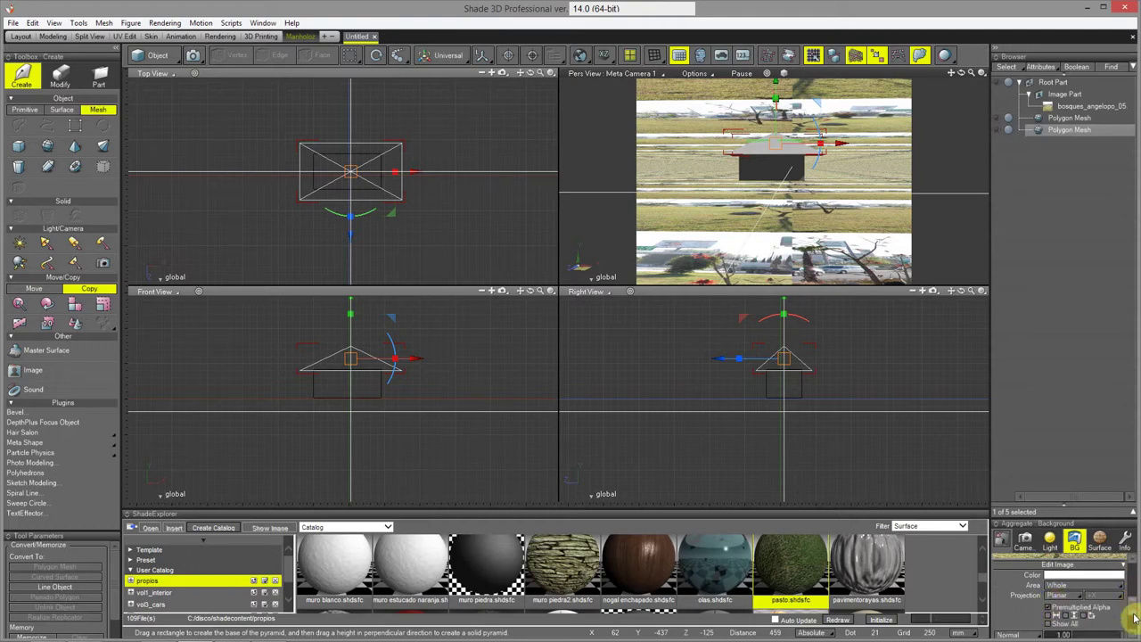
{"action": "left_click", "coordinate": [1055, 592]}
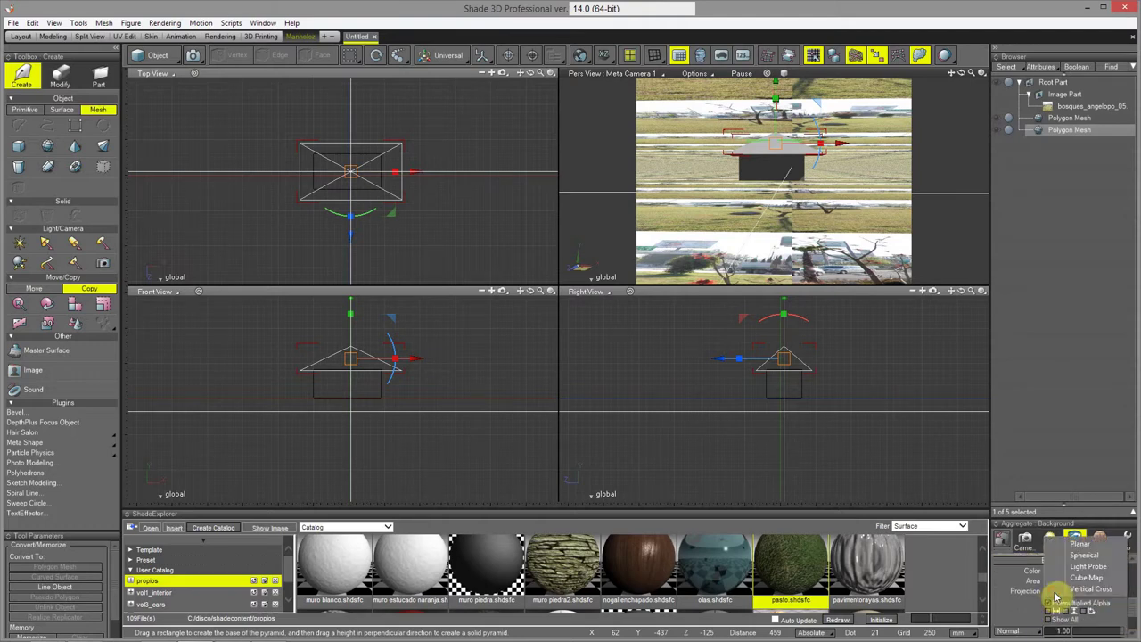
{"action": "left_click", "coordinate": [1080, 543]}
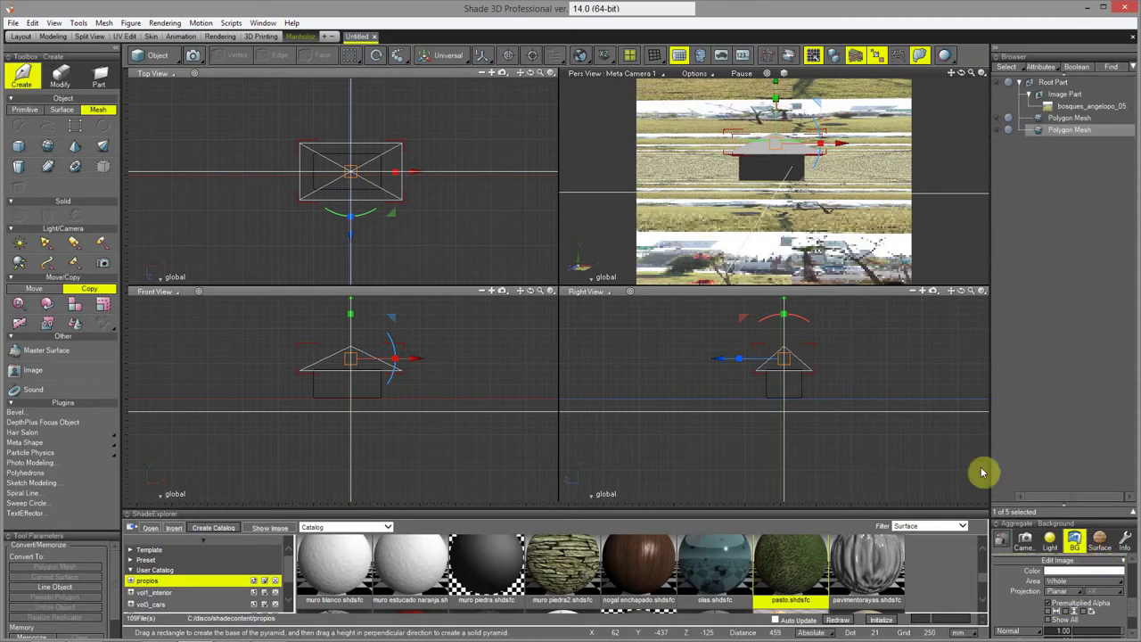
{"action": "left_click", "coordinate": [1072, 592]}
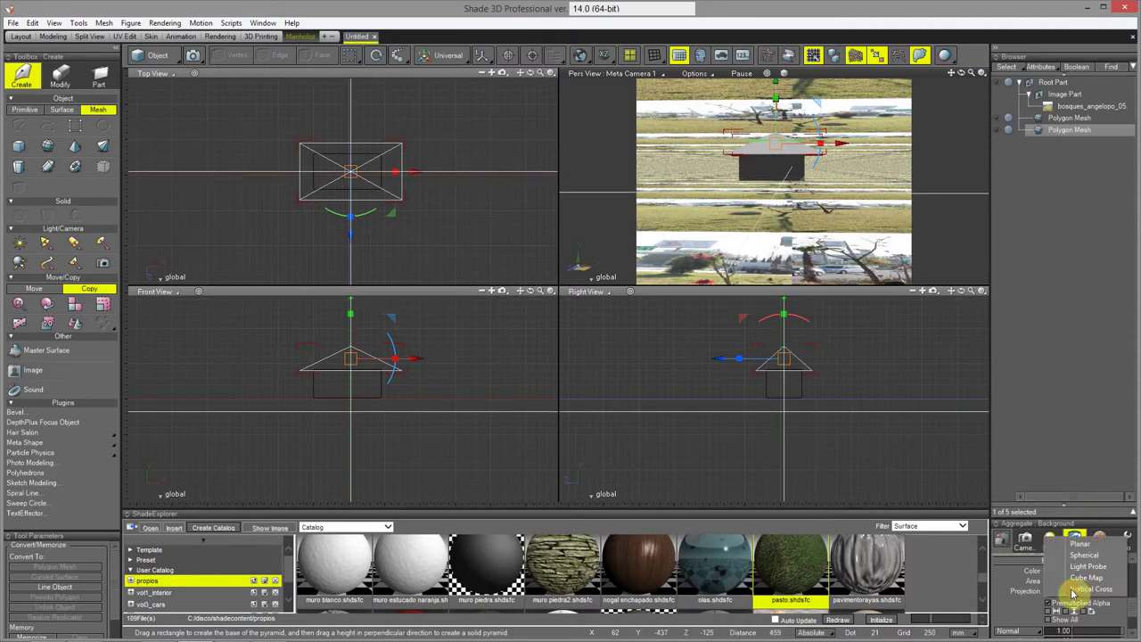
{"action": "left_click", "coordinate": [1097, 556]}
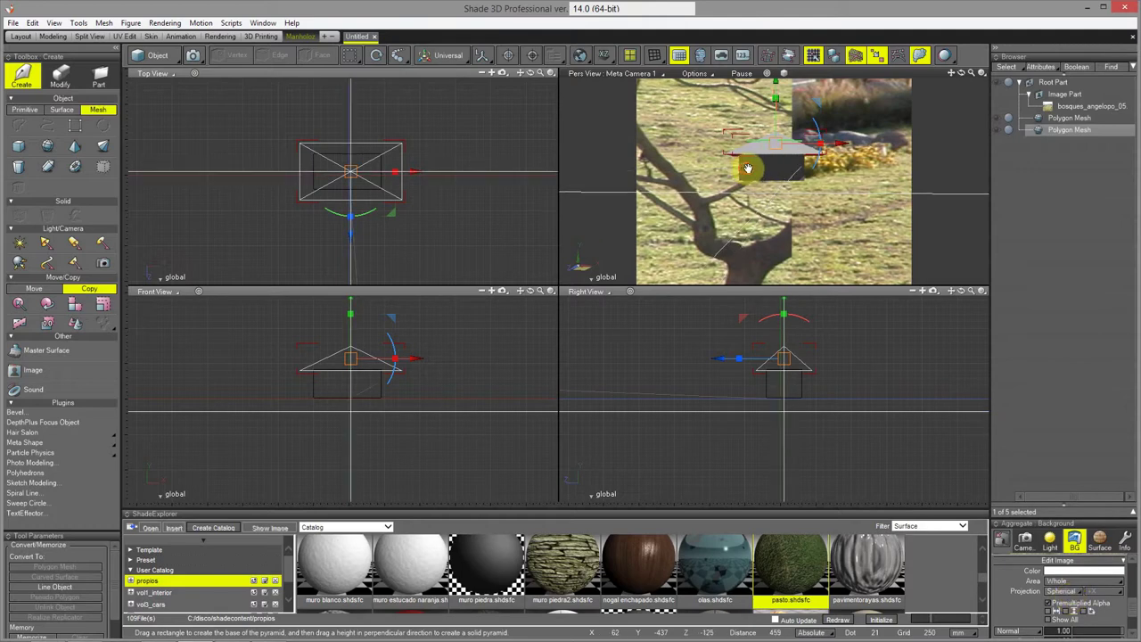
{"action": "mouse_move", "coordinate": [747, 167]}
{"action": "left_mouse_down"}
{"action": "mouse_move", "coordinate": [768, 182]}
{"action": "mouse_move", "coordinate": [730, 166]}
{"action": "left_mouse_up"}
{"action": "left_click", "coordinate": [1077, 592]}
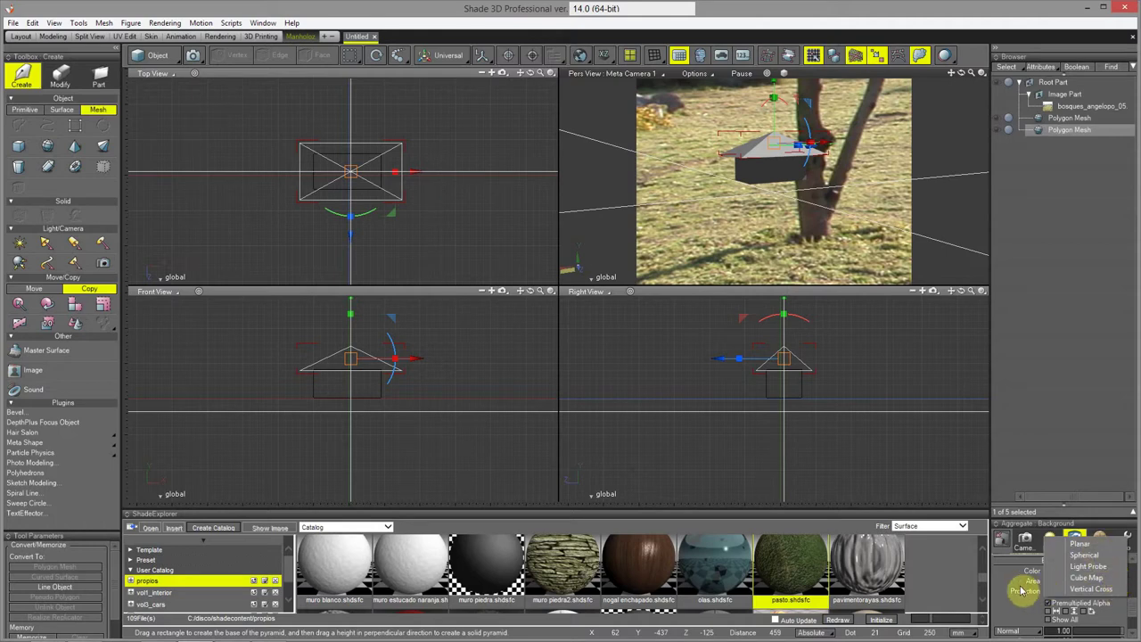
{"action": "left_click", "coordinate": [1082, 554]}
Remove the background image by setting its image type to None
{"action": "scroll", "coordinate": [1134, 602], "scroll_direction": "up", "scroll_amount": 2}
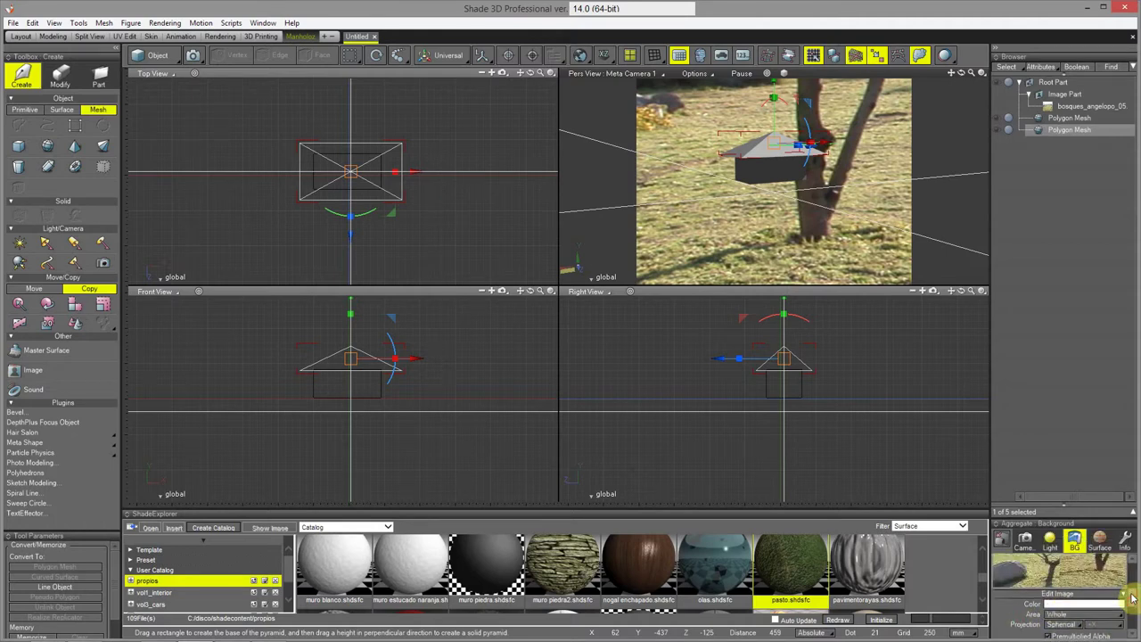
{"action": "right_click", "coordinate": [1114, 598]}
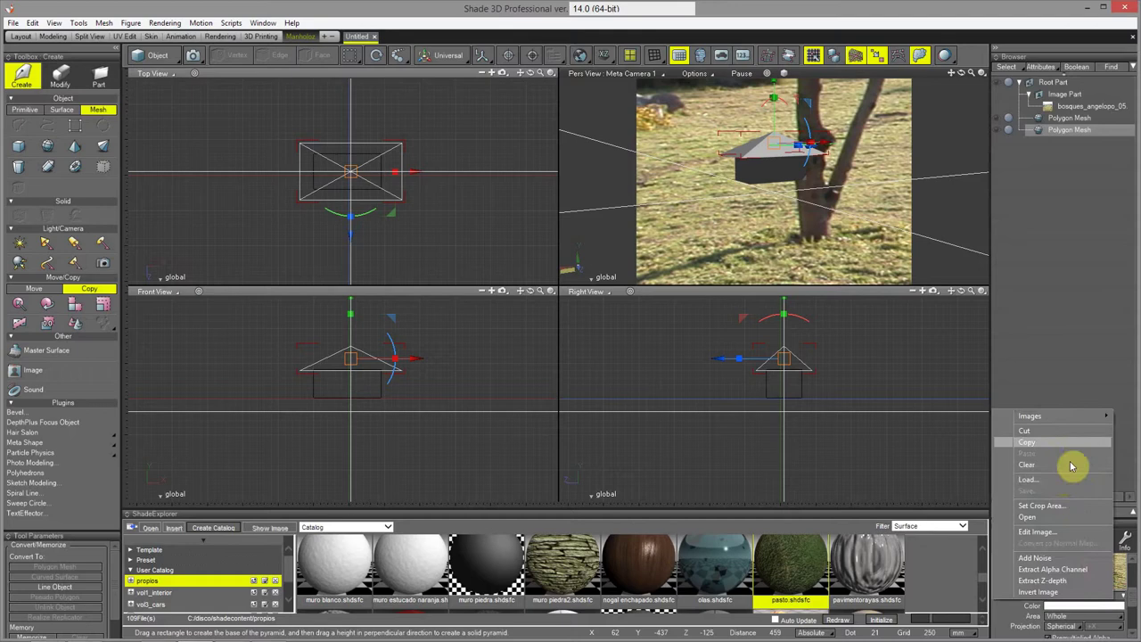
{"action": "left_click", "coordinate": [1009, 615]}
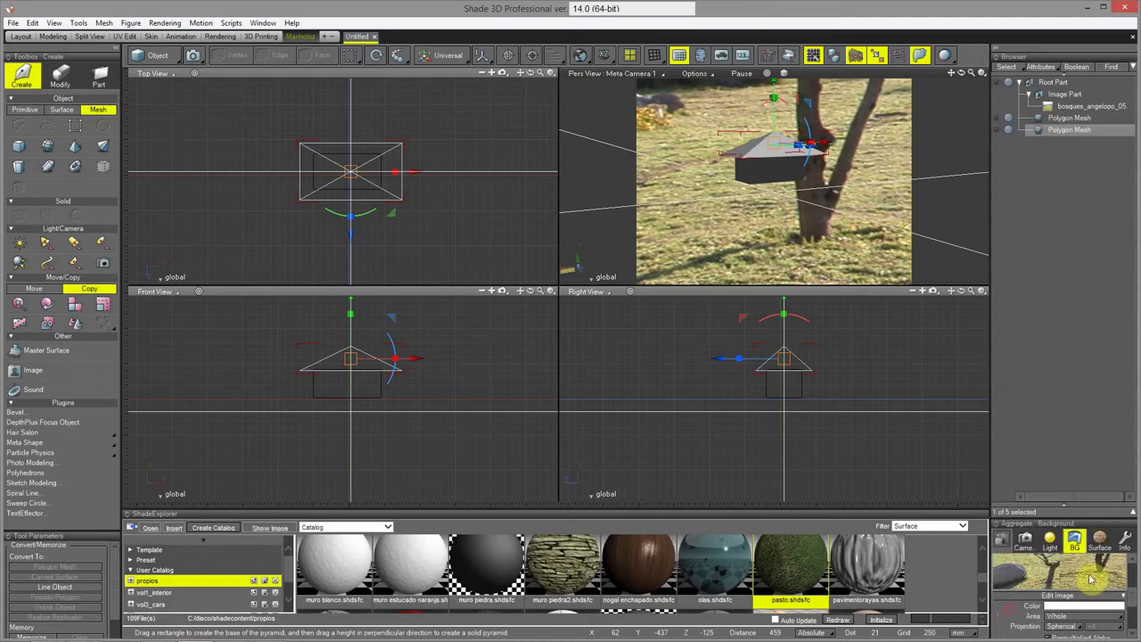
{"action": "scroll", "coordinate": [1133, 588], "scroll_direction": "up", "scroll_amount": 2}
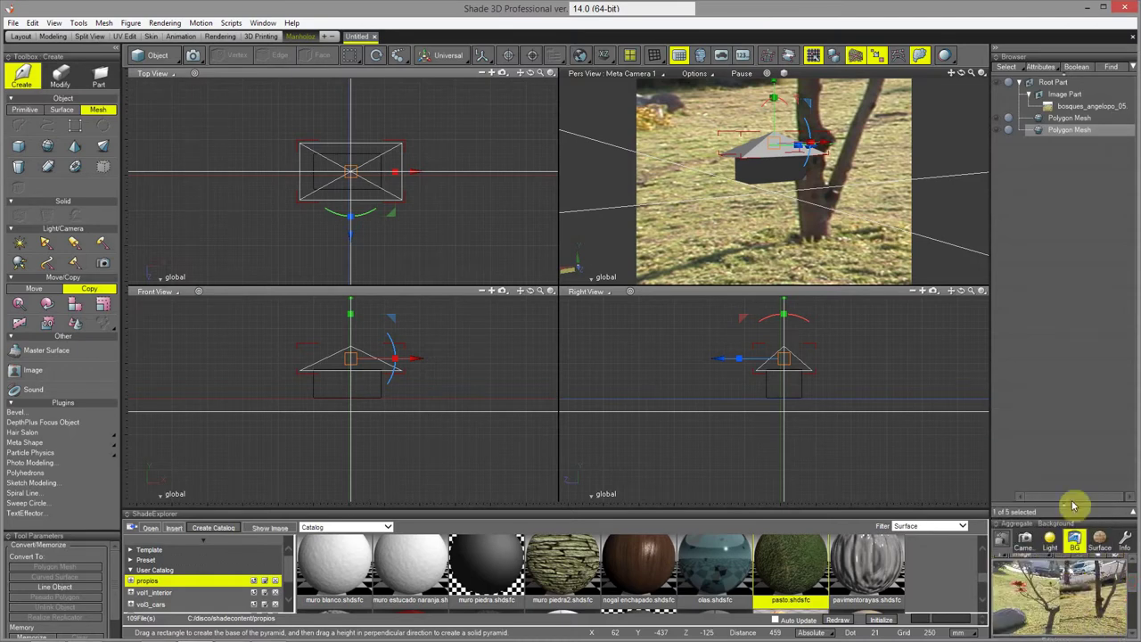
{"action": "left_click_drag", "start_coordinate": [1073, 505], "coordinate": [1074, 370]}
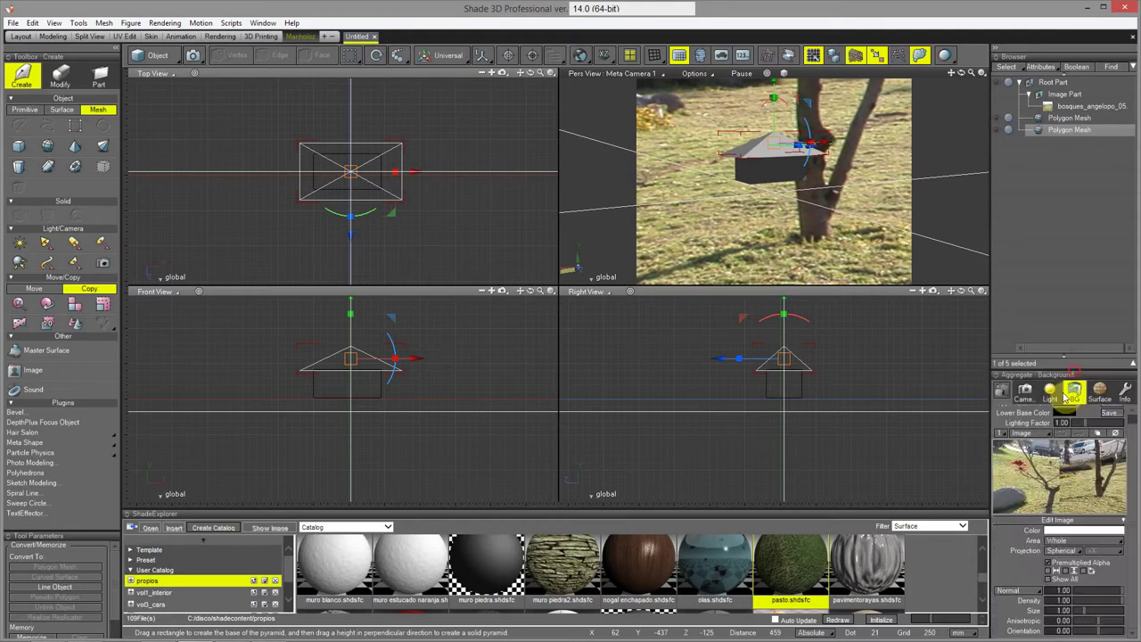
{"action": "left_click", "coordinate": [1035, 433]}
{"action": "left_click", "coordinate": [1043, 449]}
{"action": "left_click_drag", "start_coordinate": [816, 174], "coordinate": [851, 181]}
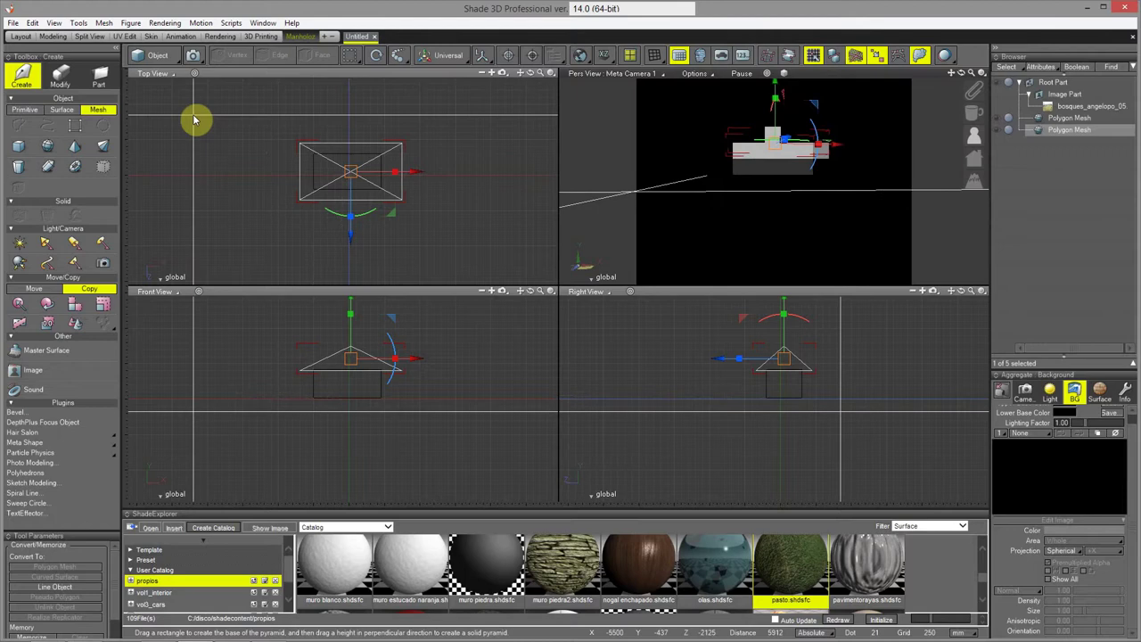
{"action": "left_click", "coordinate": [54, 22]}
Use the grass photo as the render backdrop behind the house, then close the rendering window
{"action": "left_click", "coordinate": [65, 38]}
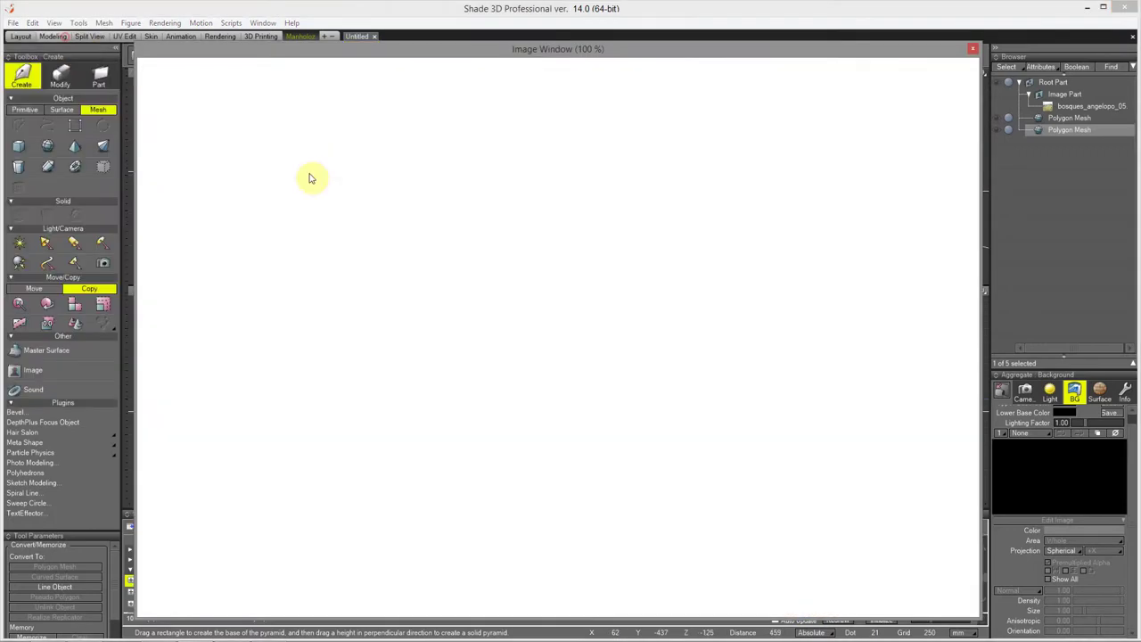
{"action": "left_click", "coordinate": [146, 218]}
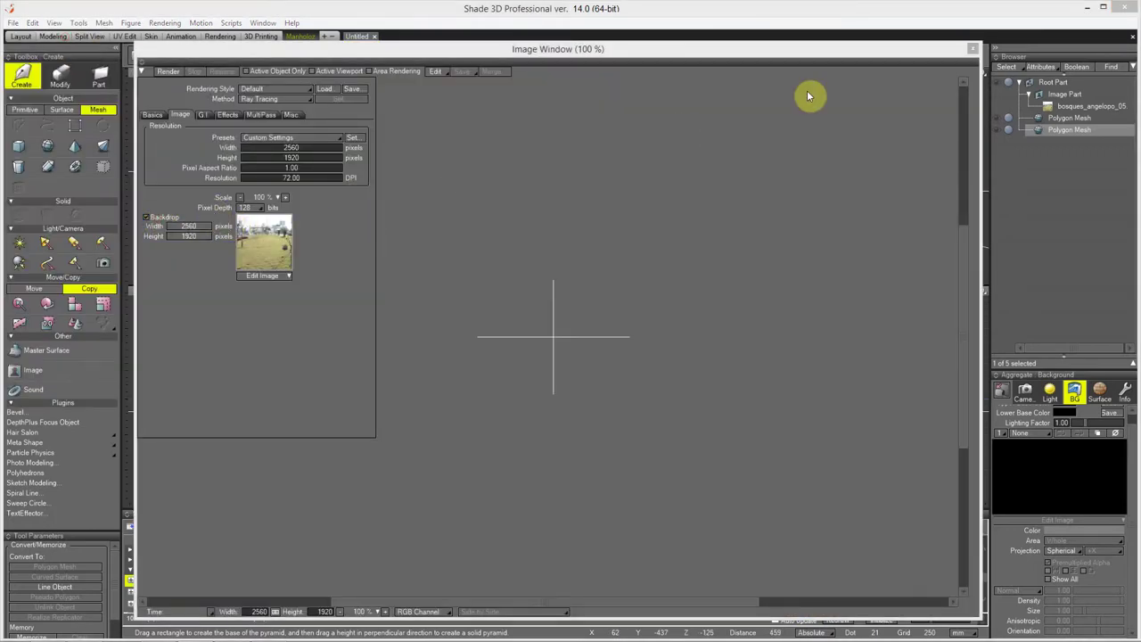
{"action": "left_click", "coordinate": [973, 48]}
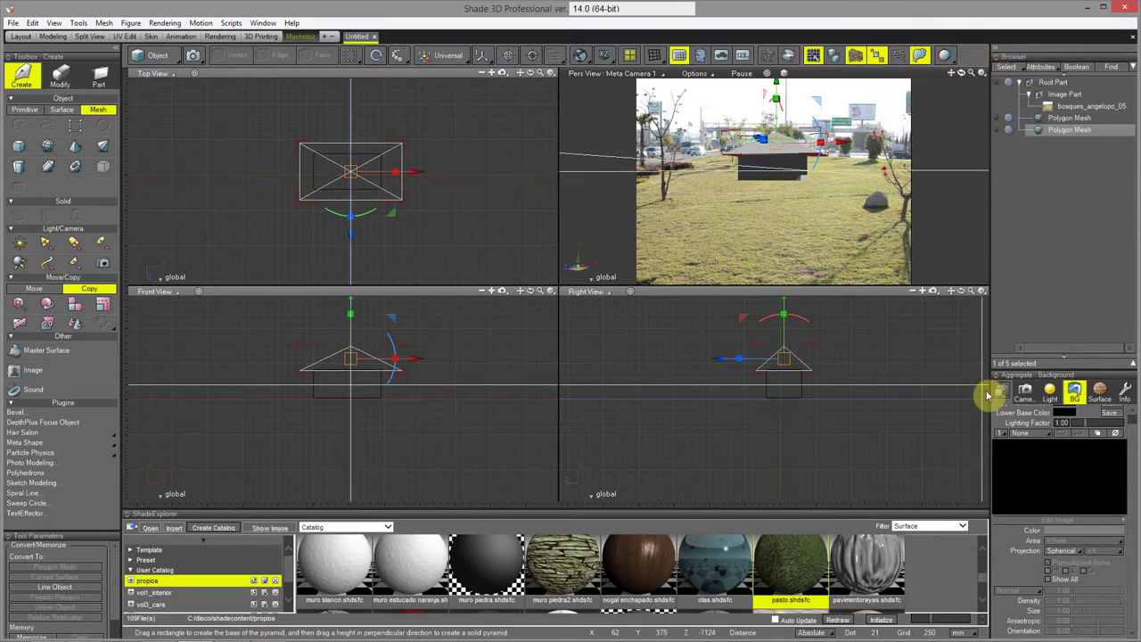
Set the ambient light to 0 and draw a plane around the house, raised up
{"action": "left_click", "coordinate": [1048, 393]}
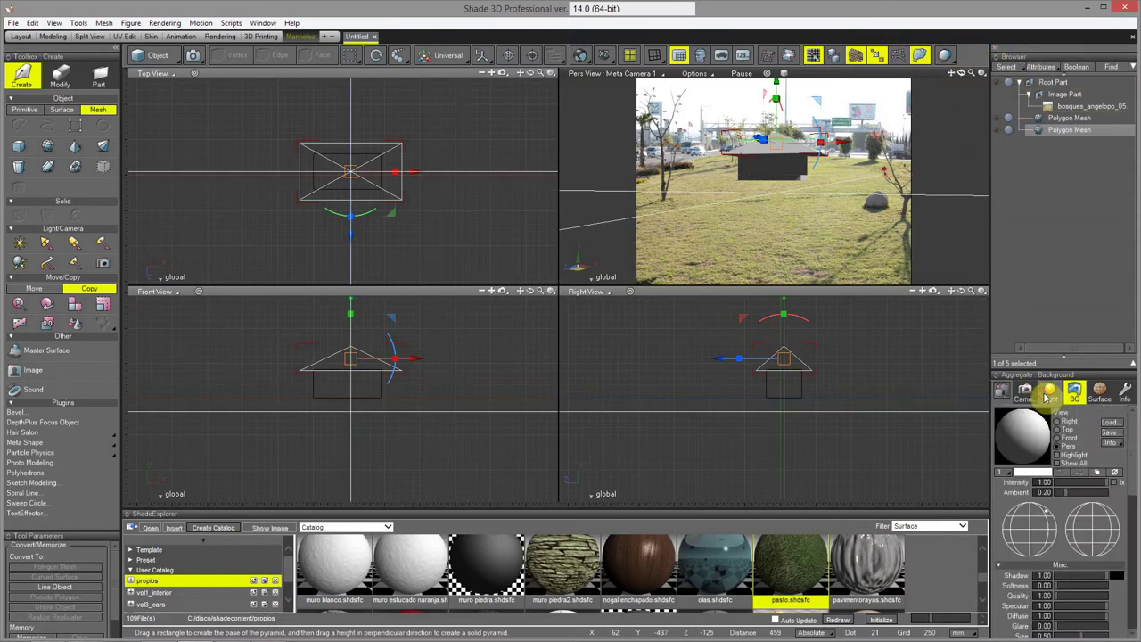
{"action": "left_click", "coordinate": [1067, 495]}
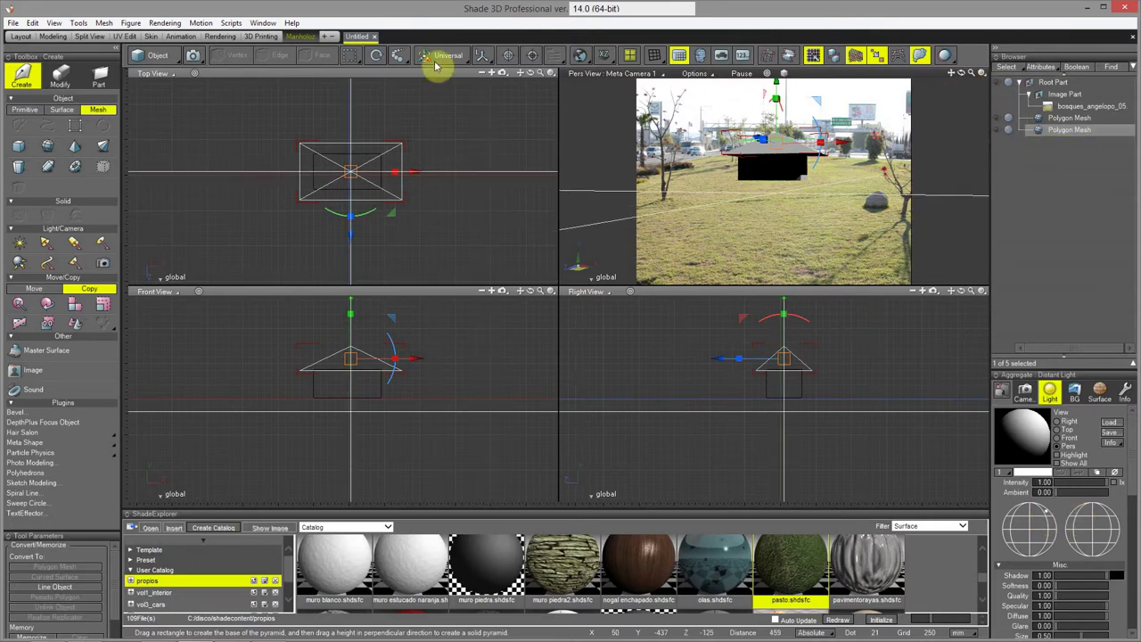
{"action": "left_click", "coordinate": [75, 126]}
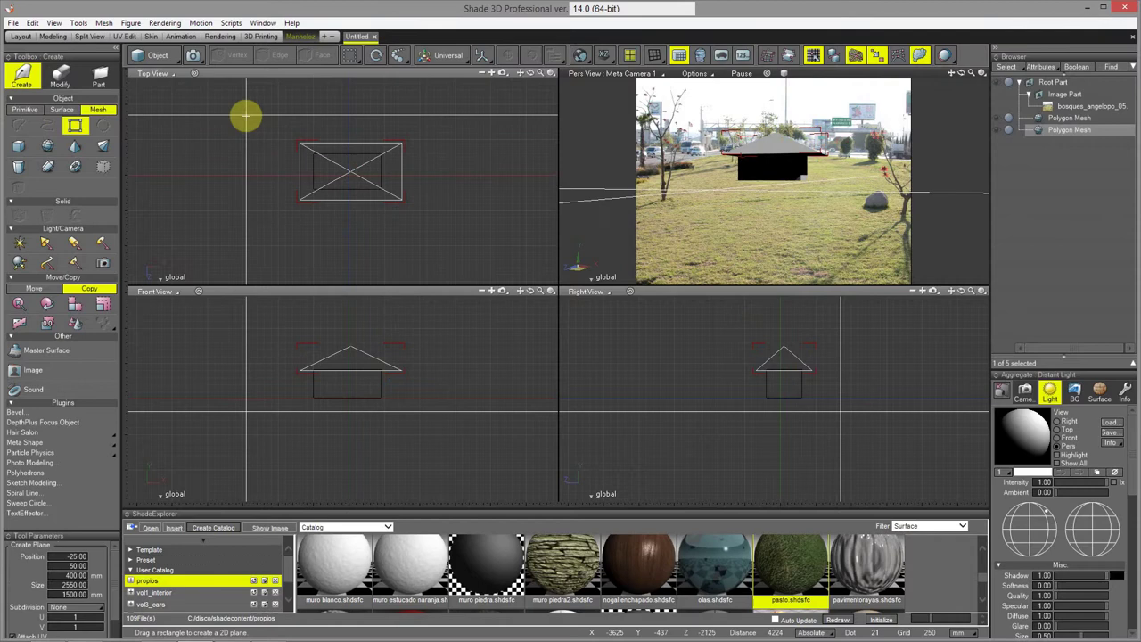
{"action": "left_click_drag", "start_coordinate": [205, 99], "coordinate": [452, 259]}
{"action": "scroll", "coordinate": [330, 393], "scroll_direction": "up", "scroll_amount": 5}
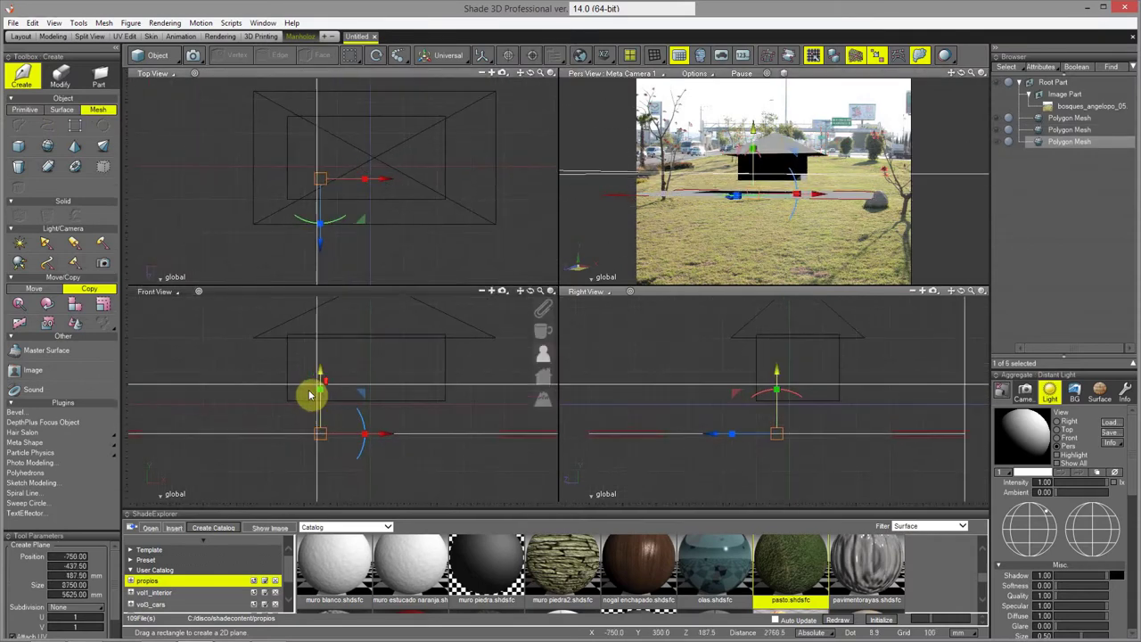
{"action": "left_click_drag", "start_coordinate": [325, 395], "coordinate": [327, 348]}
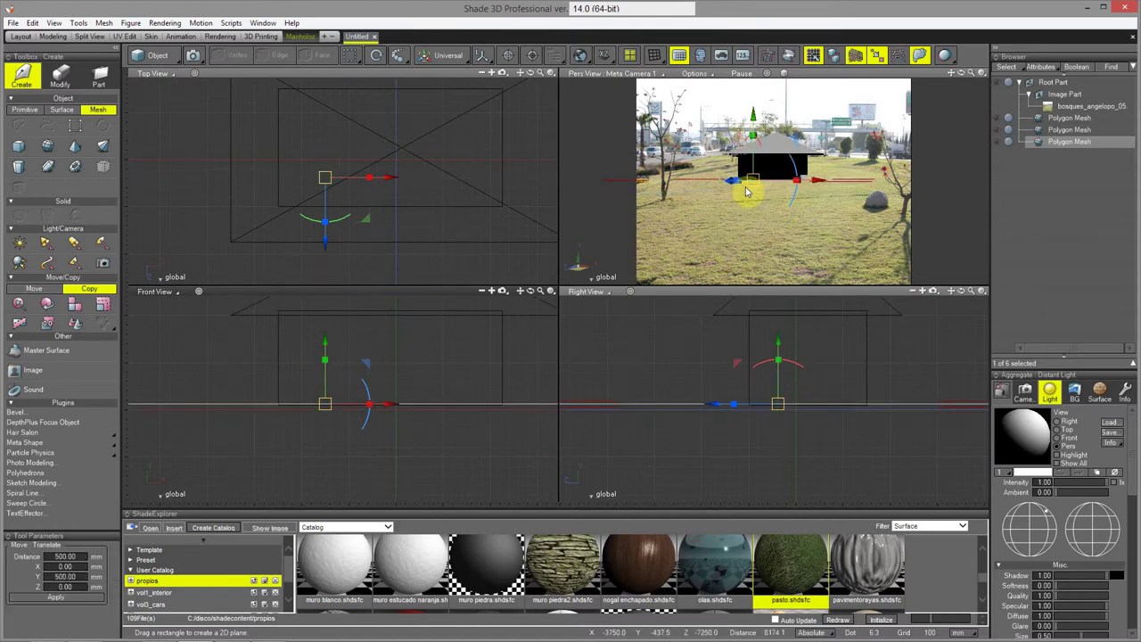
{"action": "scroll", "coordinate": [196, 178], "scroll_direction": "down", "scroll_amount": 5}
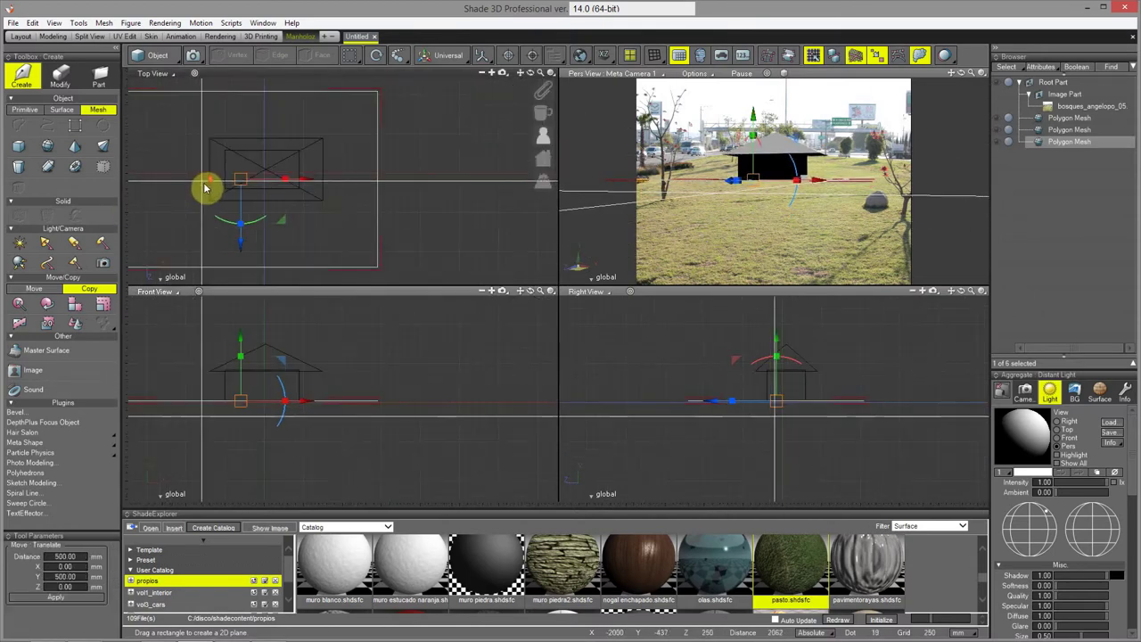
{"action": "scroll", "coordinate": [326, 169], "scroll_direction": "down", "scroll_amount": 2}
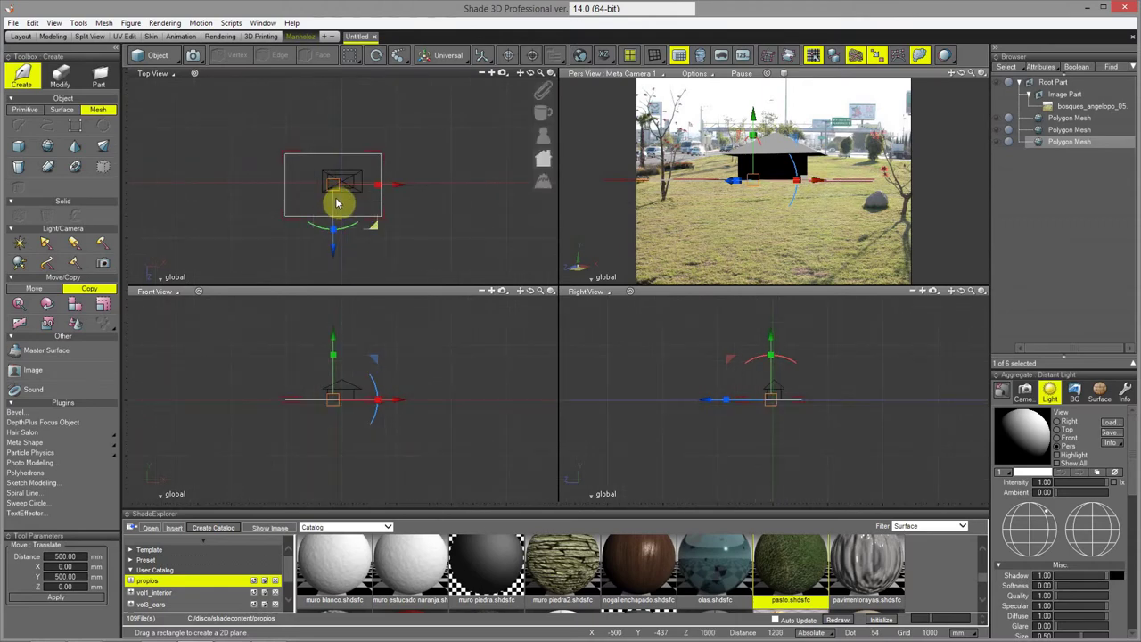
Scale the ground plane up to 3.58 and change the distant light's direction
{"action": "left_click", "coordinate": [441, 56]}
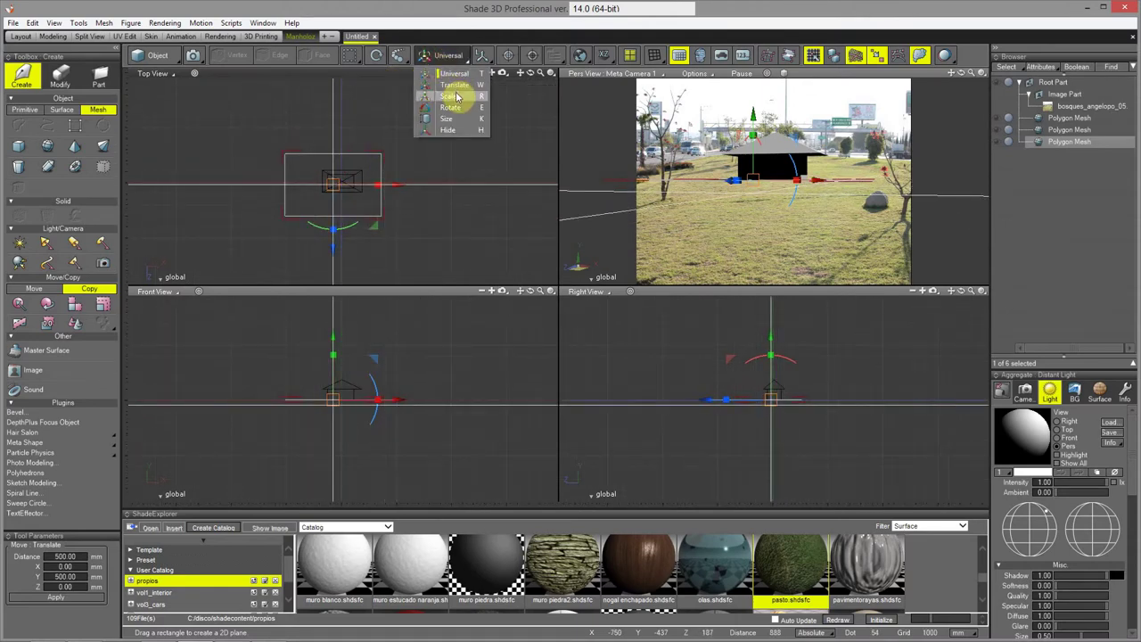
{"action": "left_click", "coordinate": [451, 98]}
{"action": "left_click_drag", "start_coordinate": [351, 185], "coordinate": [388, 211]}
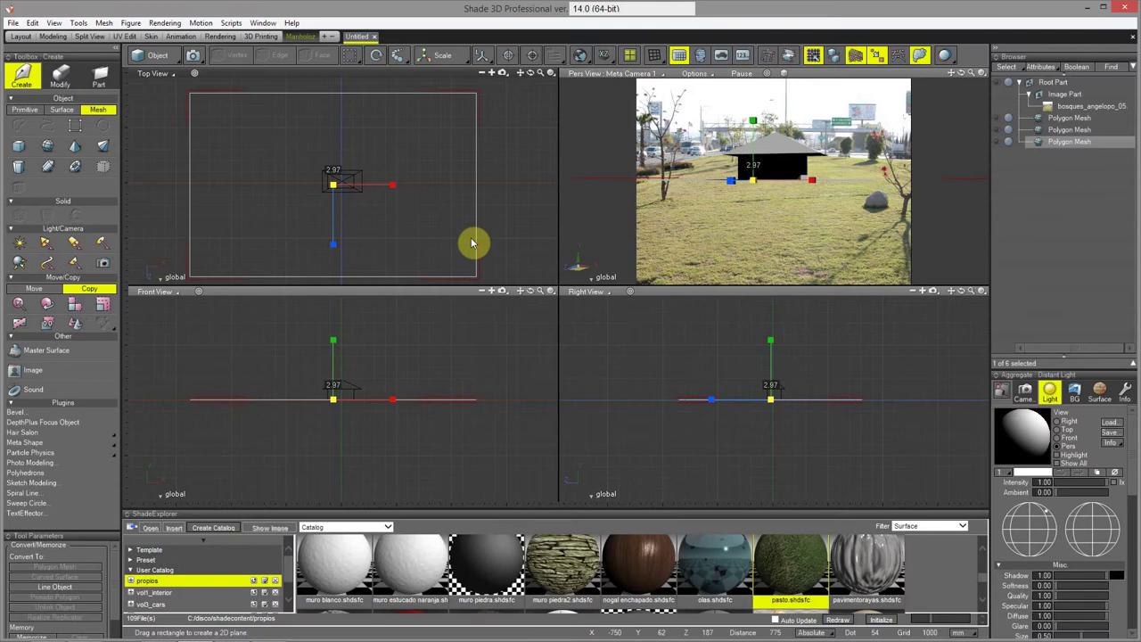
{"action": "left_click_drag", "start_coordinate": [473, 242], "coordinate": [496, 249]}
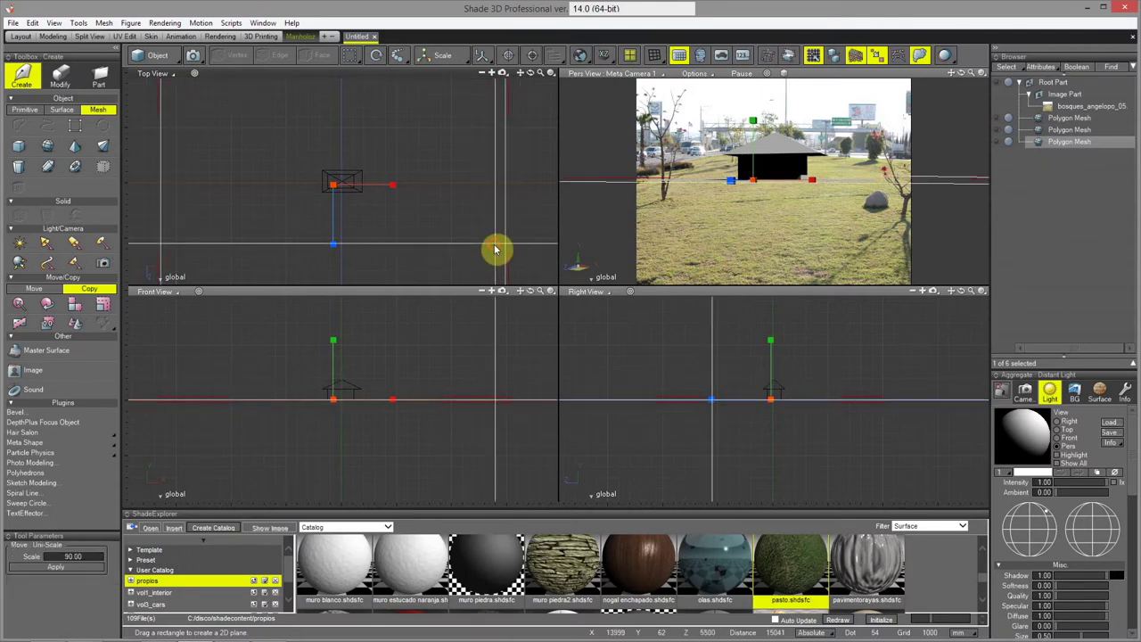
{"action": "left_click_drag", "start_coordinate": [668, 208], "coordinate": [790, 247]}
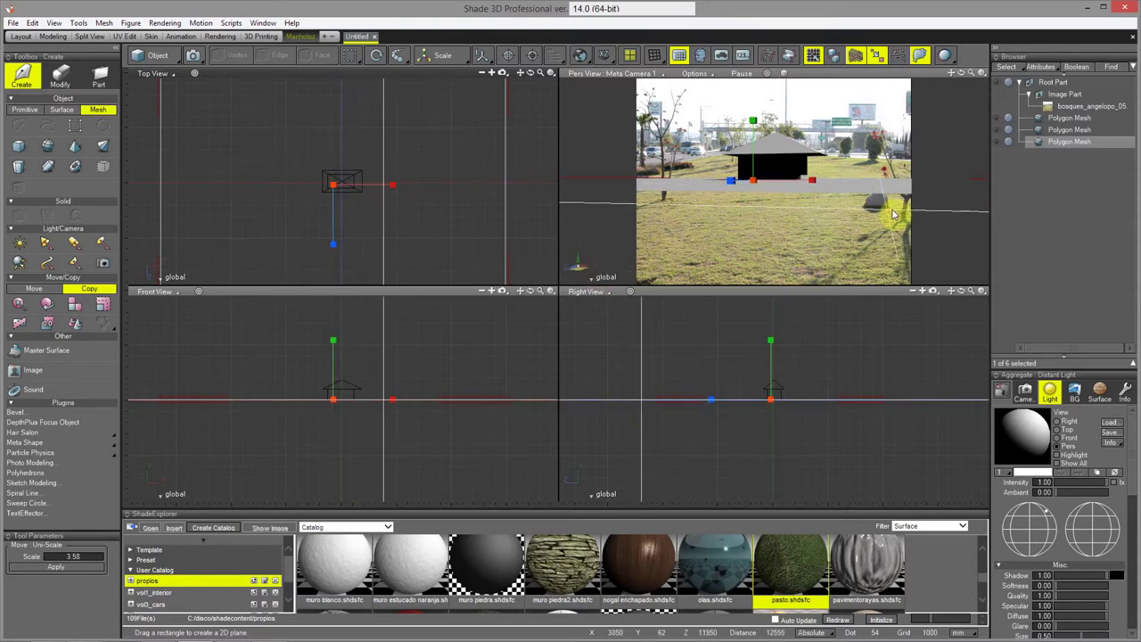
{"action": "left_click_drag", "start_coordinate": [1082, 518], "coordinate": [1106, 510]}
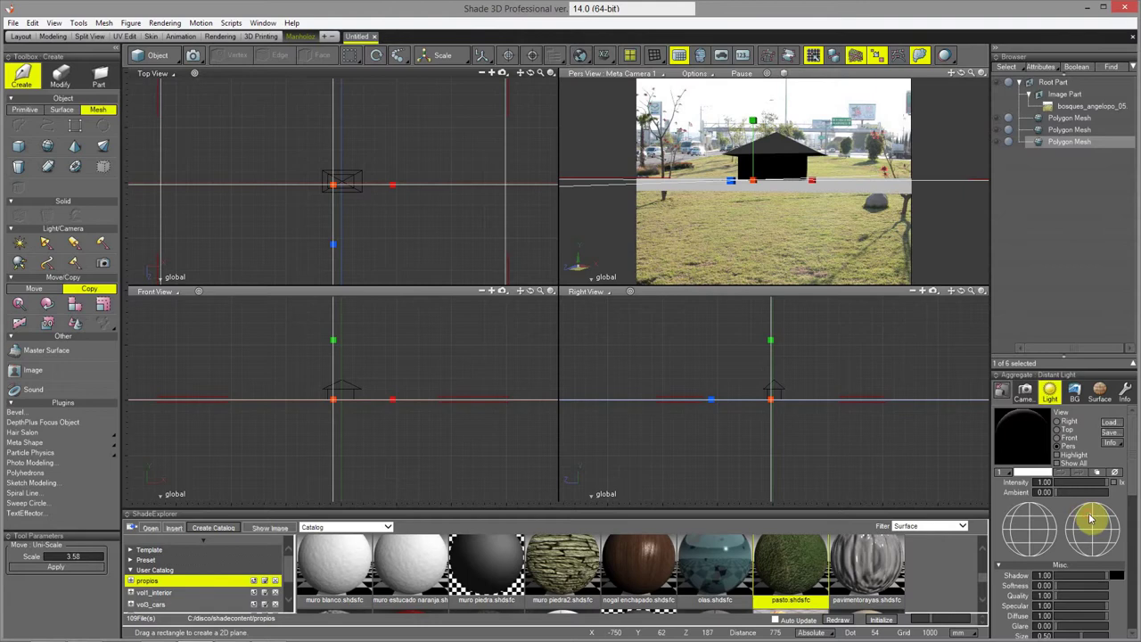
Raise the sun higher overhead on the light direction globe
{"action": "left_click", "coordinate": [1033, 524]}
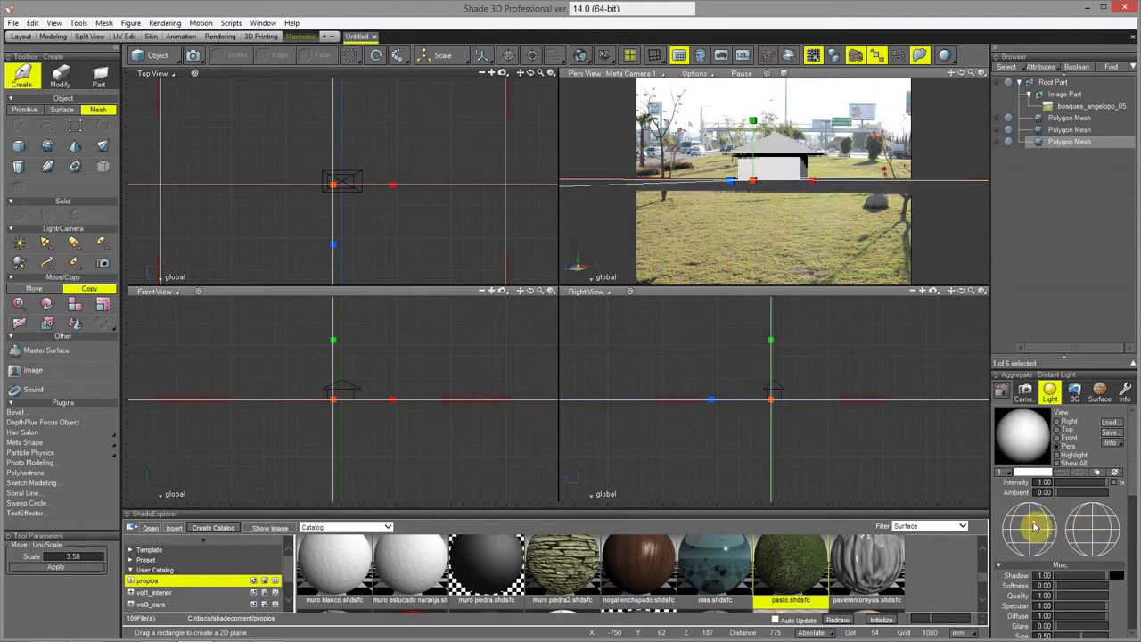
{"action": "left_click_drag", "start_coordinate": [1035, 518], "coordinate": [1044, 478]}
{"action": "mouse_move", "coordinate": [789, 137]}
{"action": "left_mouse_down"}
{"action": "mouse_move", "coordinate": [775, 244]}
{"action": "mouse_move", "coordinate": [953, 395]}
{"action": "mouse_move", "coordinate": [833, 285]}
{"action": "mouse_move", "coordinate": [513, 187]}
{"action": "mouse_move", "coordinate": [752, 204]}
{"action": "mouse_move", "coordinate": [765, 188]}
{"action": "mouse_move", "coordinate": [805, 247]}
{"action": "mouse_move", "coordinate": [803, 226]}
{"action": "mouse_move", "coordinate": [824, 234]}
{"action": "mouse_move", "coordinate": [1070, 533]}
{"action": "mouse_move", "coordinate": [1021, 521]}
{"action": "mouse_move", "coordinate": [1049, 516]}
{"action": "left_mouse_up"}
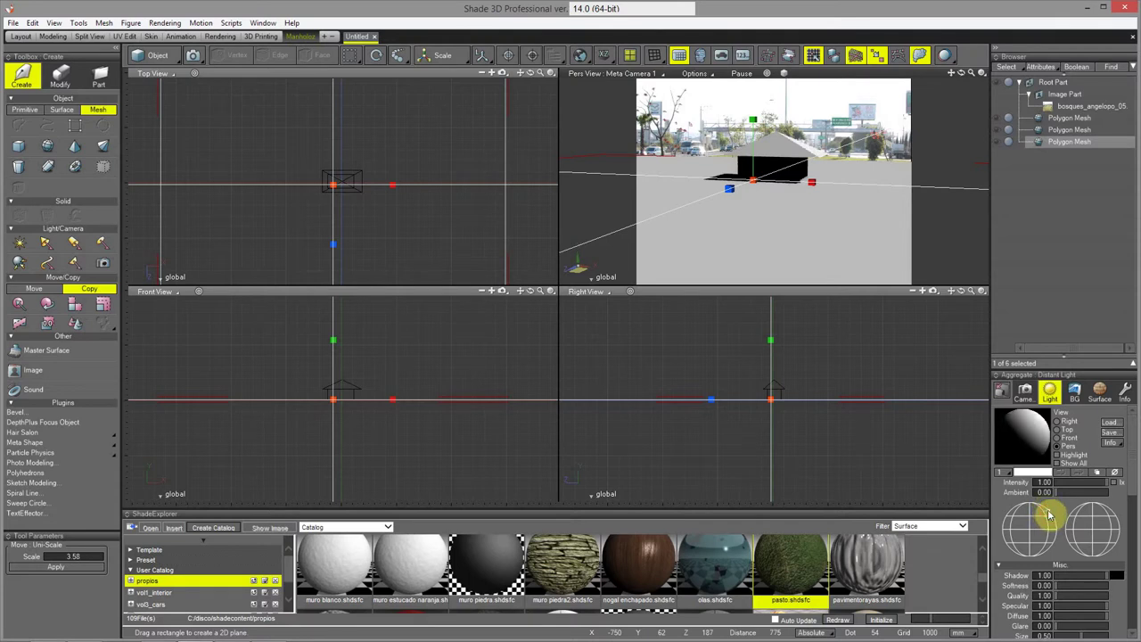
{"action": "left_click", "coordinate": [639, 255]}
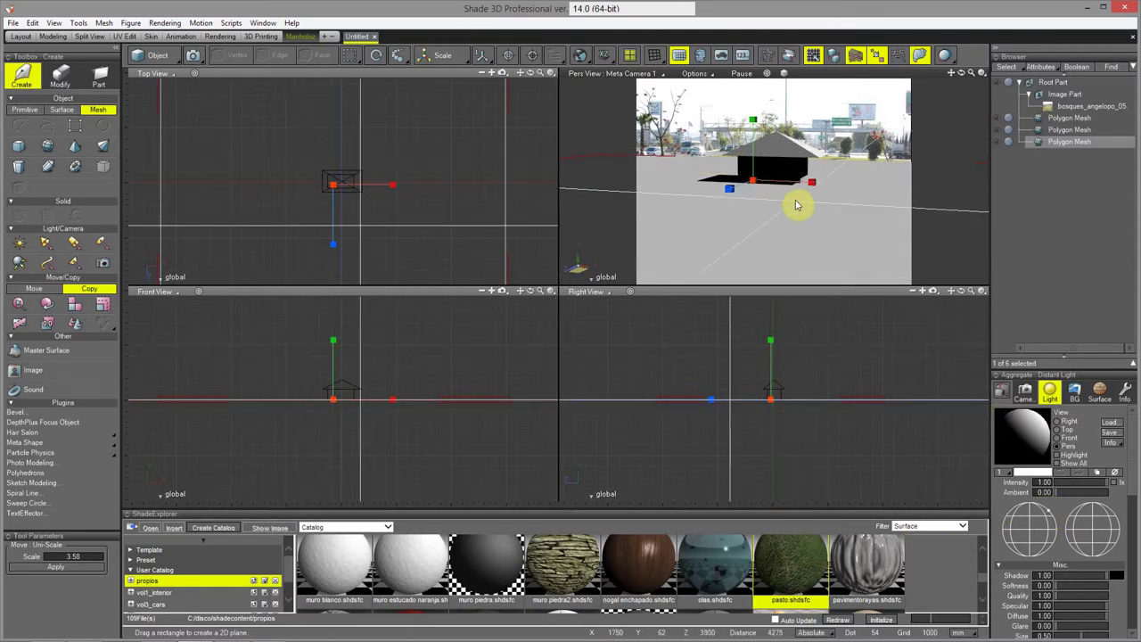
{"action": "left_click", "coordinate": [770, 192]}
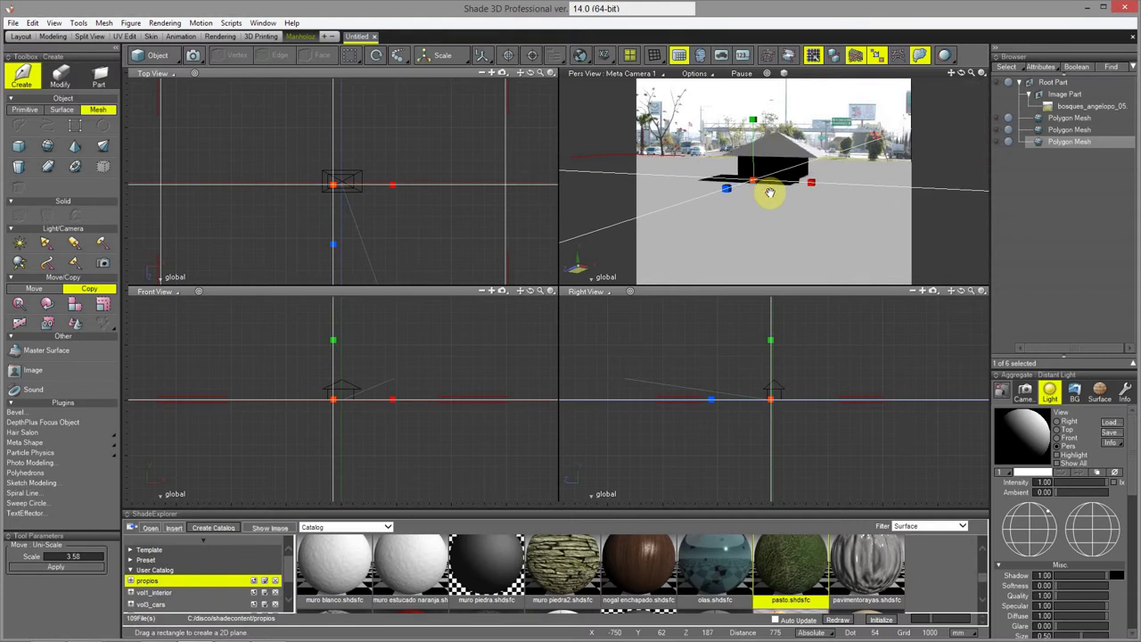
{"action": "left_click", "coordinate": [833, 183]}
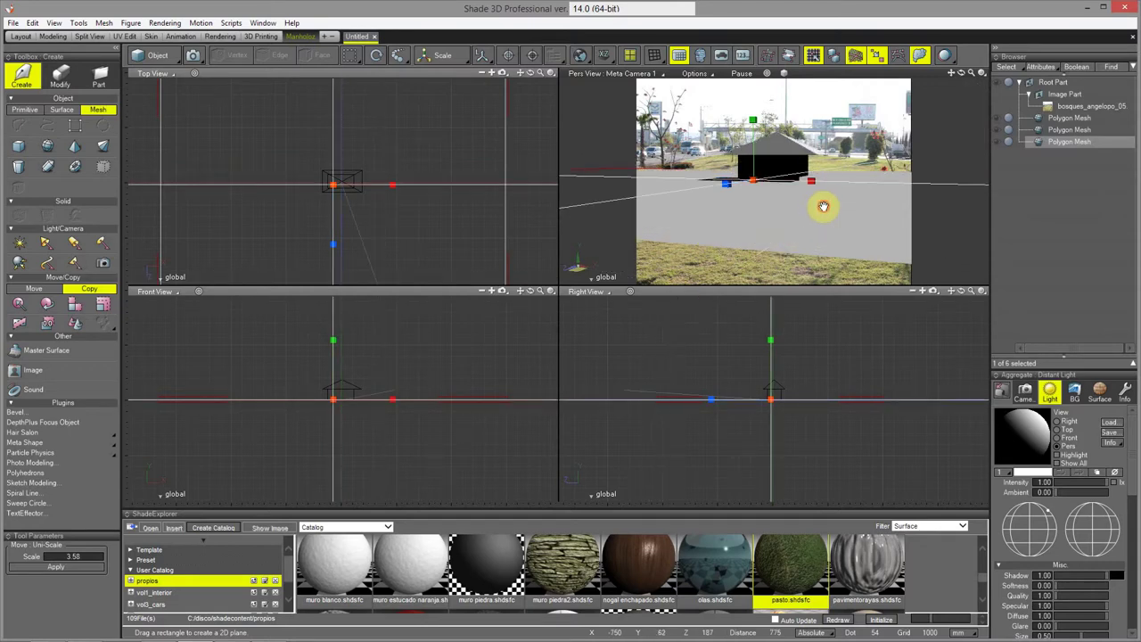
Reframe the perspective camera on the ground plane and shadow, adjusting the light to brighten them
{"action": "left_click_drag", "start_coordinate": [823, 204], "coordinate": [821, 242]}
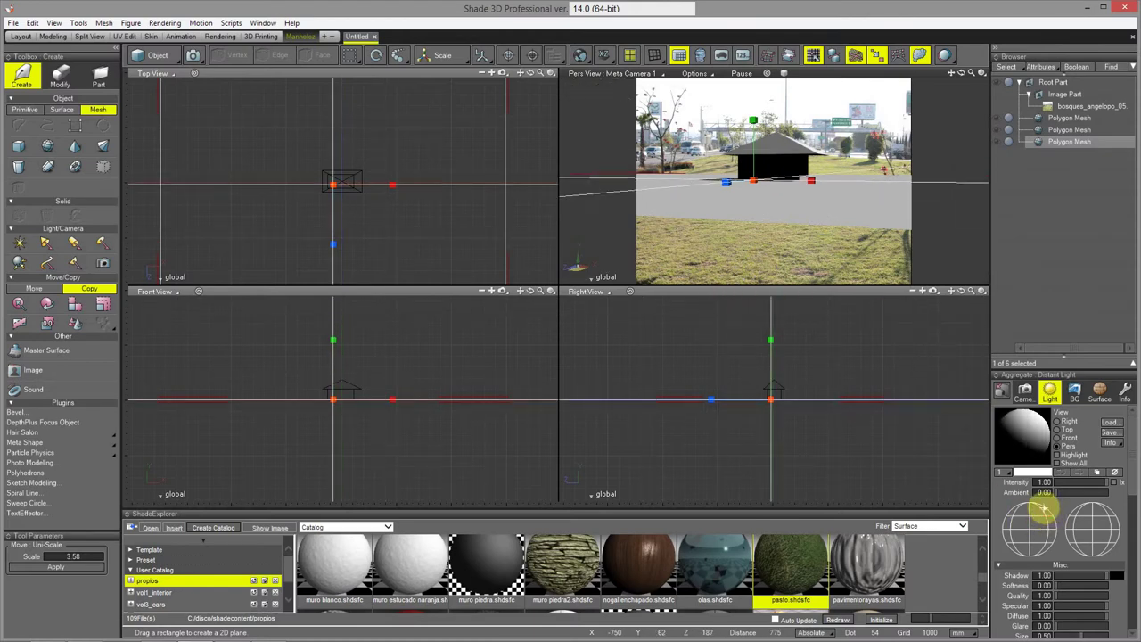
{"action": "left_click", "coordinate": [1046, 512]}
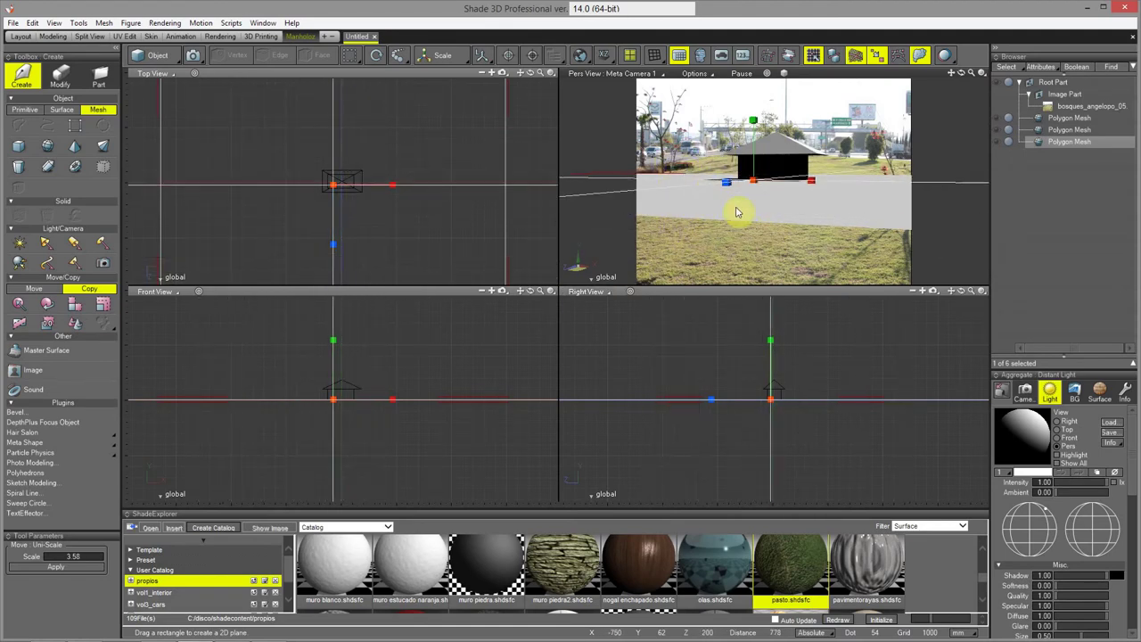
{"action": "mouse_move", "coordinate": [736, 212]}
{"action": "left_mouse_down"}
{"action": "mouse_move", "coordinate": [830, 217]}
{"action": "mouse_move", "coordinate": [762, 240]}
{"action": "mouse_move", "coordinate": [707, 294]}
{"action": "mouse_move", "coordinate": [695, 232]}
{"action": "mouse_move", "coordinate": [764, 249]}
{"action": "mouse_move", "coordinate": [726, 262]}
{"action": "mouse_move", "coordinate": [808, 249]}
{"action": "mouse_move", "coordinate": [729, 251]}
{"action": "mouse_move", "coordinate": [1083, 306]}
{"action": "mouse_move", "coordinate": [557, 80]}
{"action": "mouse_move", "coordinate": [694, 76]}
{"action": "left_mouse_up"}
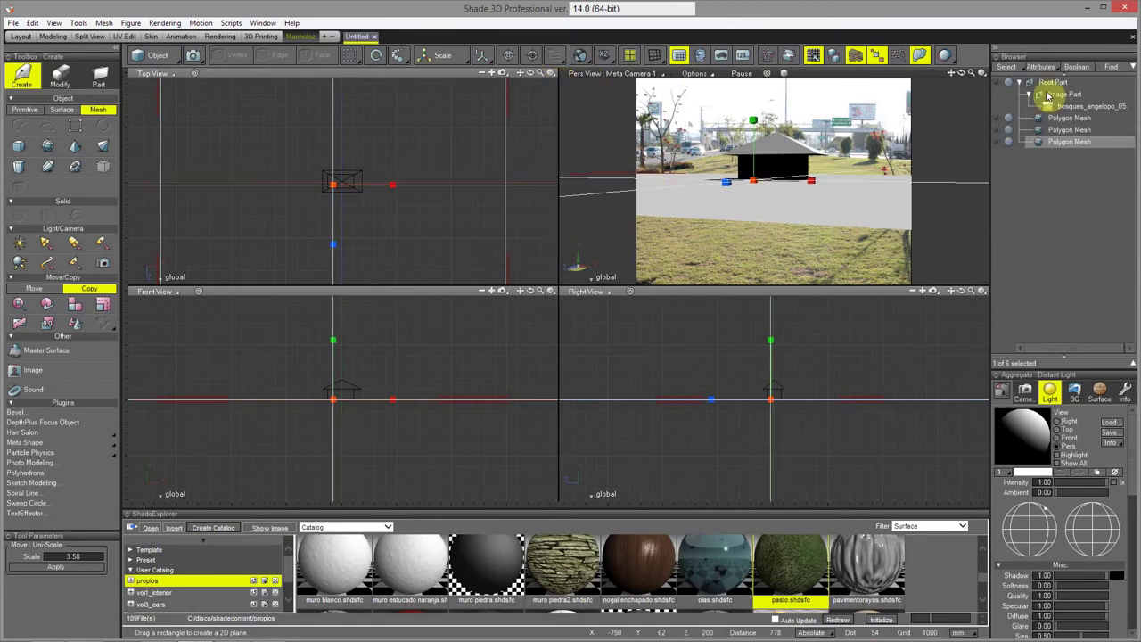
{"action": "mouse_move", "coordinate": [1048, 96]}
{"action": "left_mouse_down"}
{"action": "mouse_move", "coordinate": [571, 107]}
{"action": "mouse_move", "coordinate": [107, 224]}
{"action": "mouse_move", "coordinate": [469, 253]}
{"action": "mouse_move", "coordinate": [902, 159]}
{"action": "left_mouse_up"}
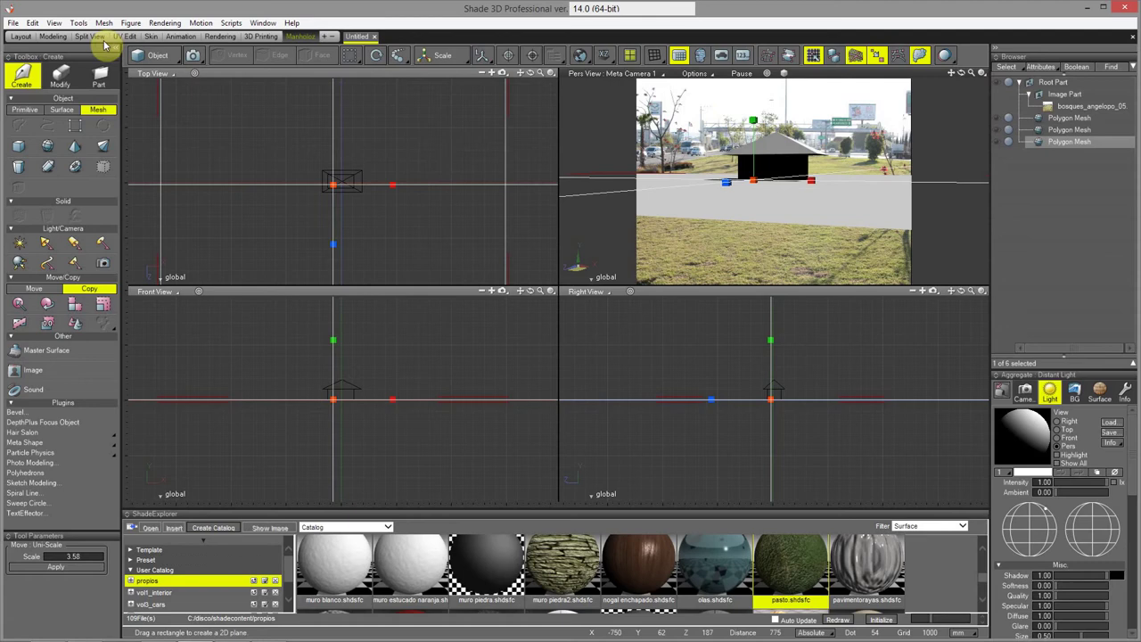
Turn on sun positioning and the physical sky for the distant light
{"action": "left_click", "coordinate": [61, 23]}
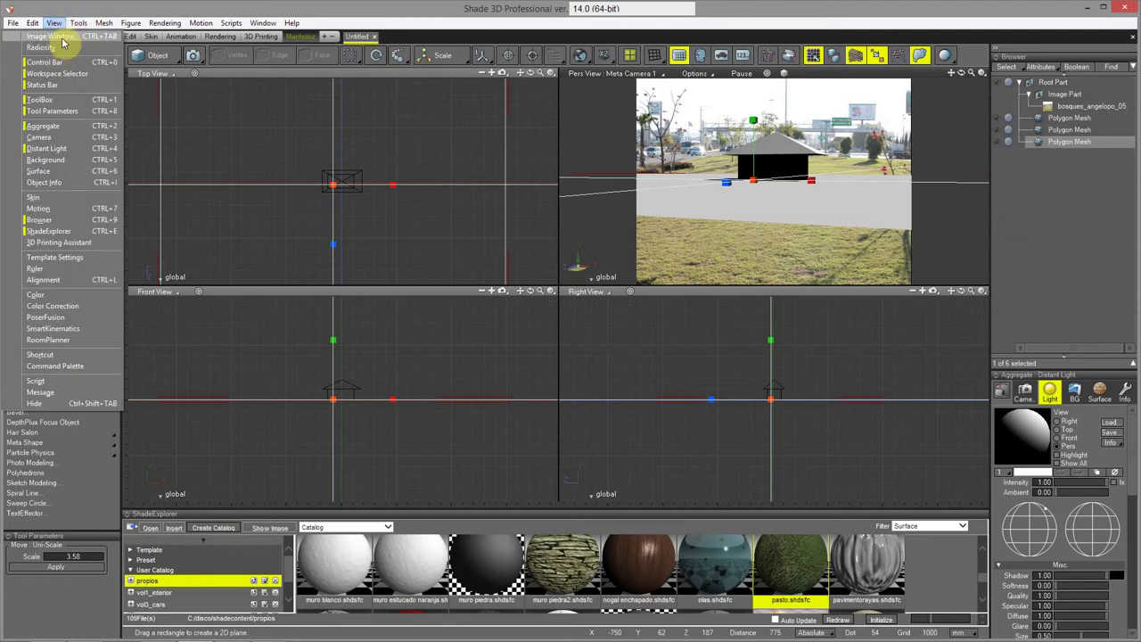
{"action": "left_click", "coordinate": [60, 36]}
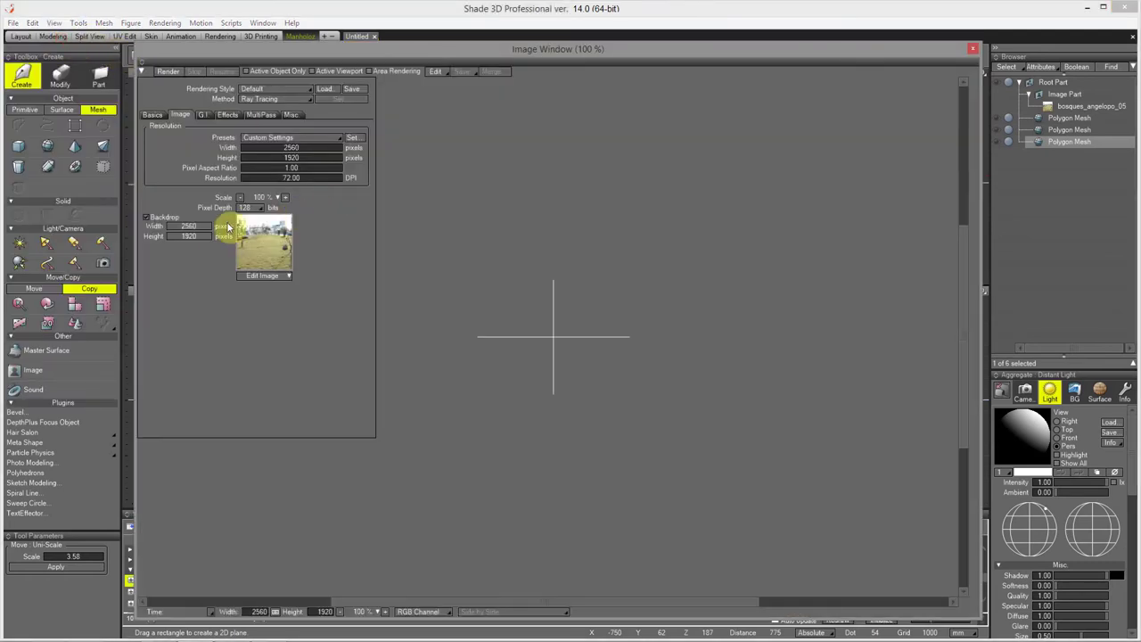
{"action": "left_click", "coordinate": [973, 48]}
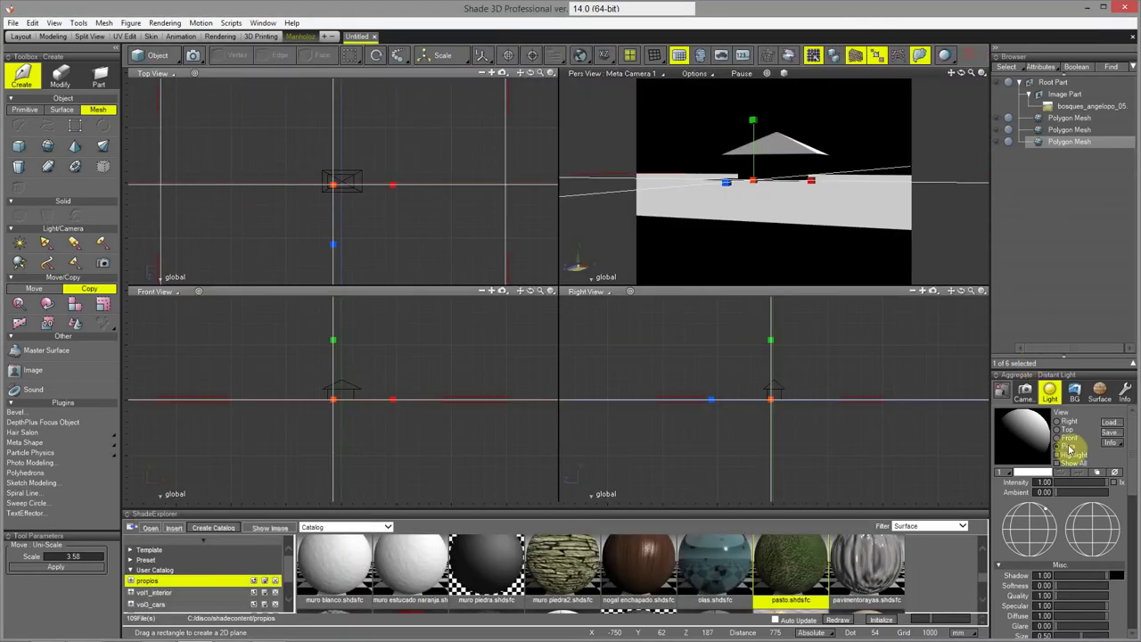
{"action": "left_click_drag", "start_coordinate": [1130, 486], "coordinate": [1134, 581]}
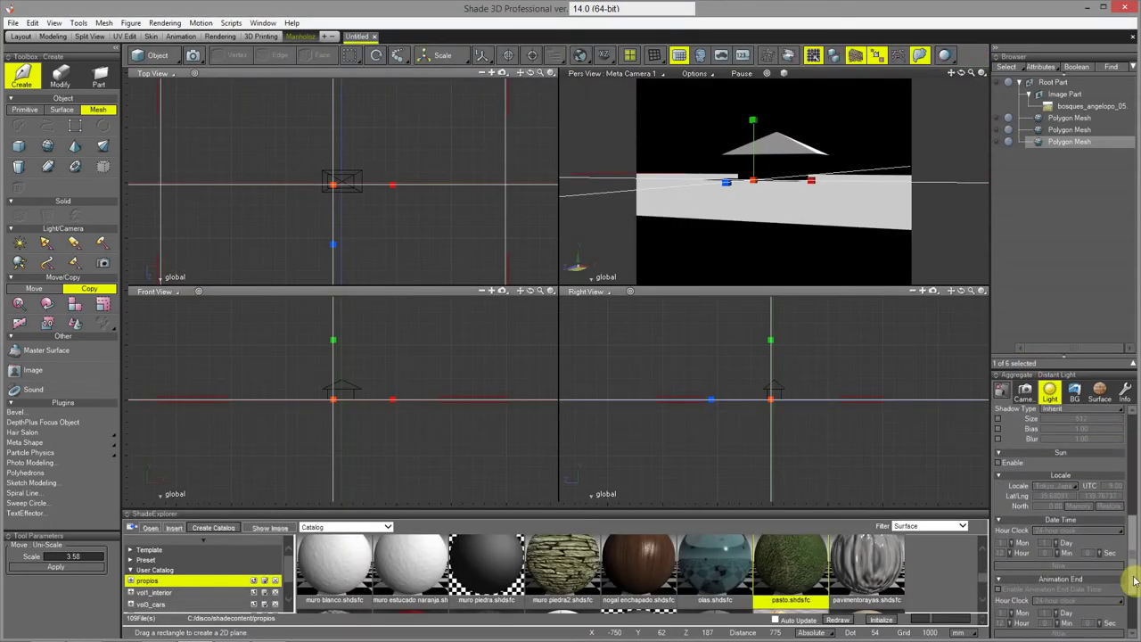
{"action": "left_click", "coordinate": [1012, 468]}
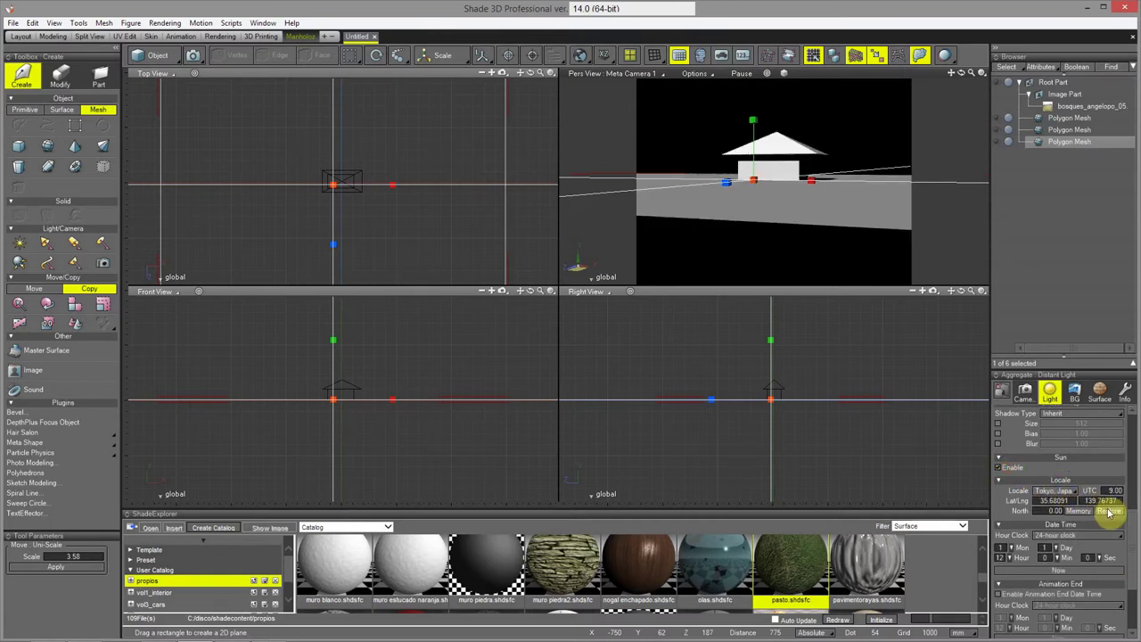
{"action": "left_click_drag", "start_coordinate": [1132, 521], "coordinate": [1133, 551]}
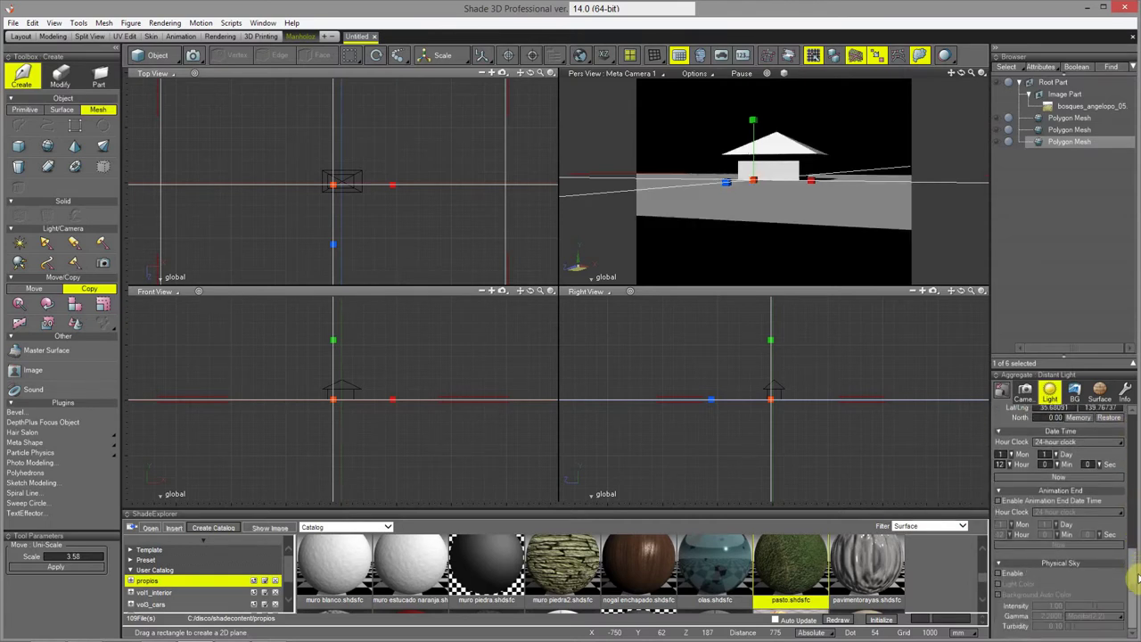
{"action": "left_click", "coordinate": [1019, 575]}
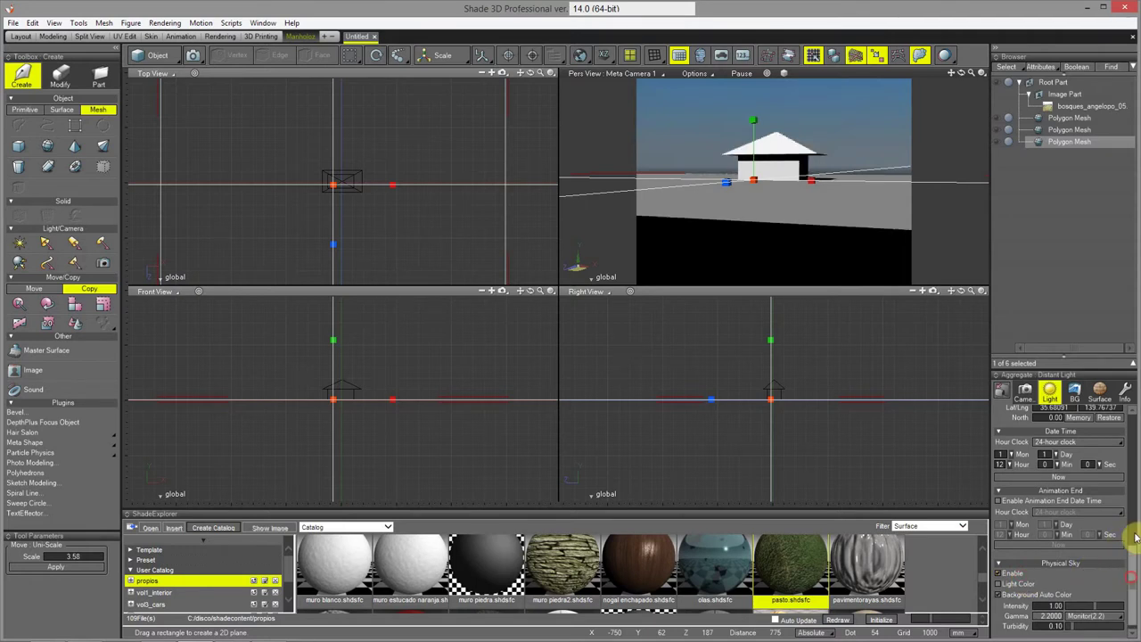
Render the Pers preview with Path Tracing global illumination and show the sun's direction
{"action": "scroll", "coordinate": [1136, 537], "scroll_direction": "up", "scroll_amount": 5}
{"action": "left_click", "coordinate": [706, 77]}
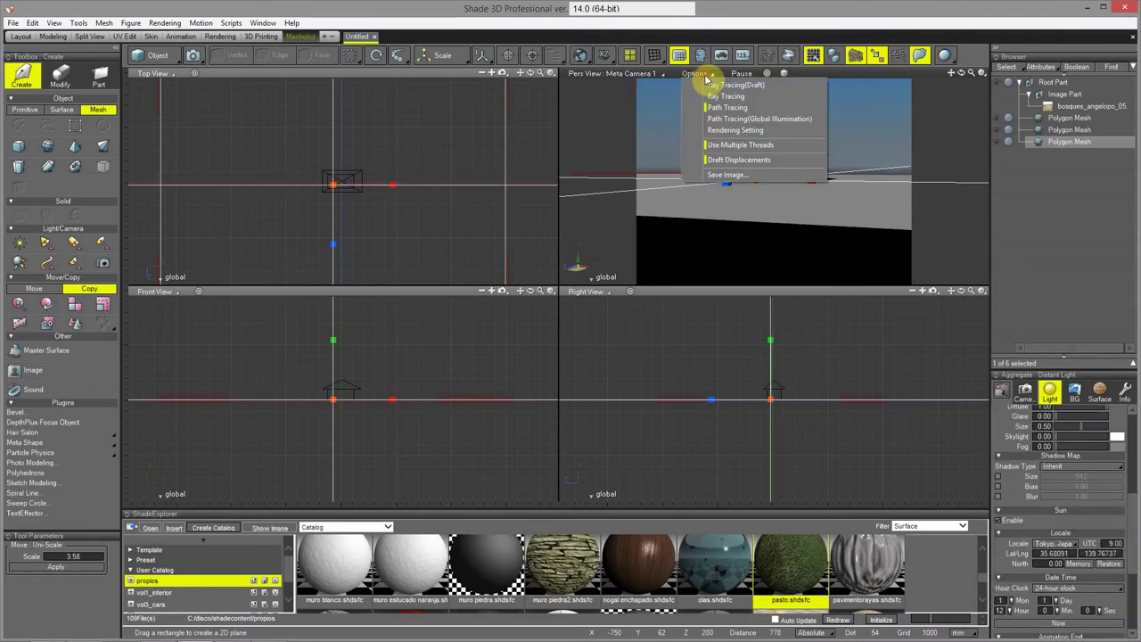
{"action": "left_click", "coordinate": [732, 119]}
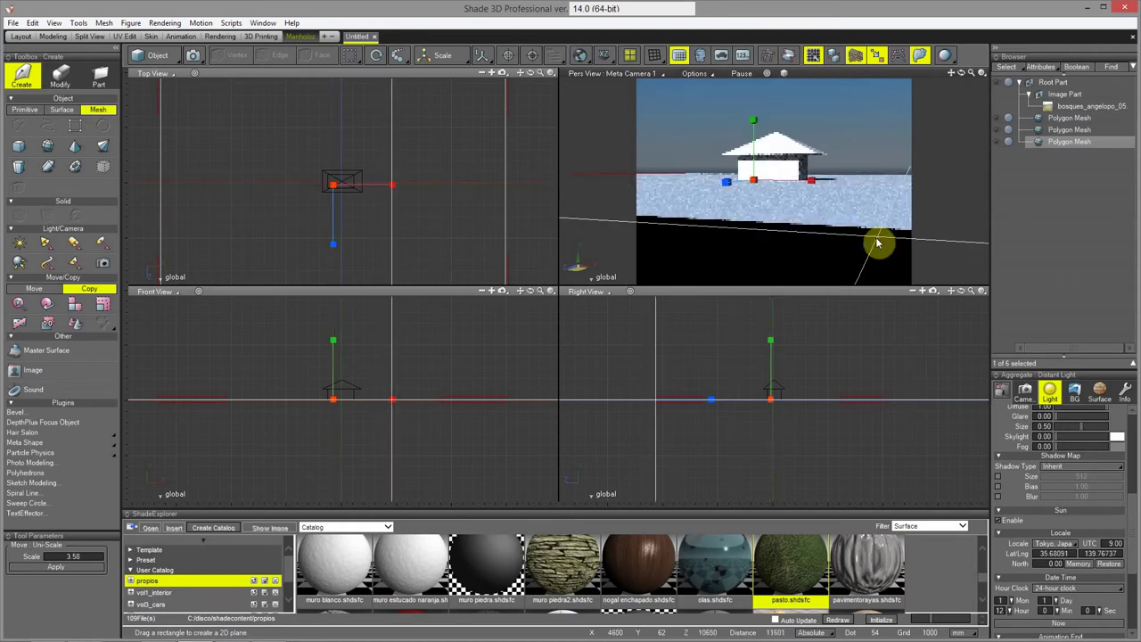
{"action": "scroll", "coordinate": [1131, 557], "scroll_direction": "up", "scroll_amount": 4}
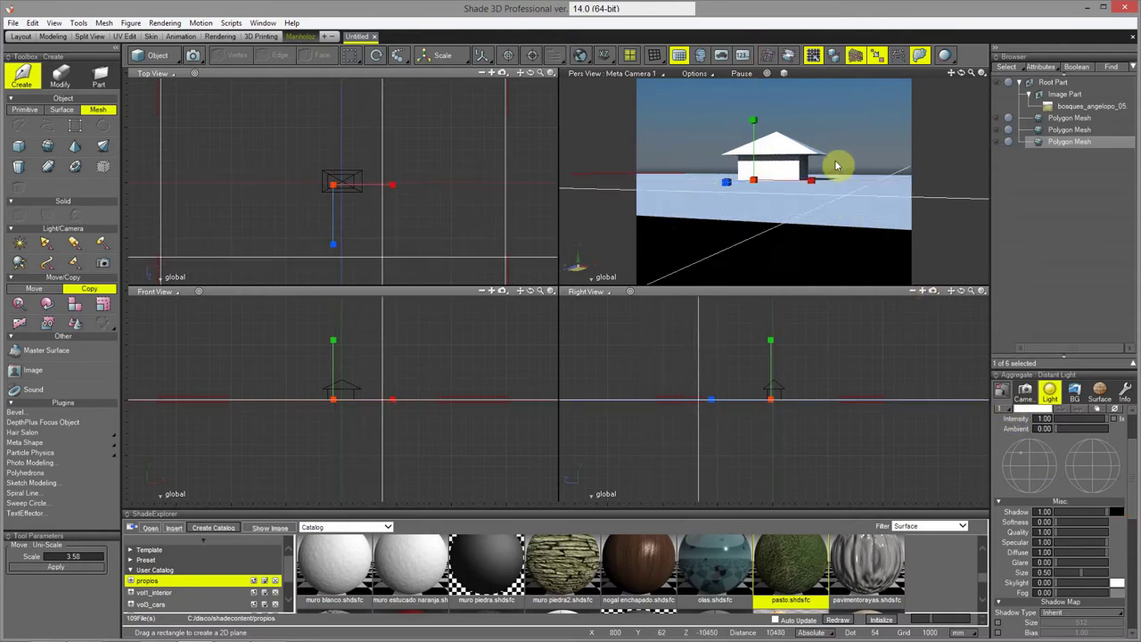
{"action": "left_click", "coordinate": [809, 145]}
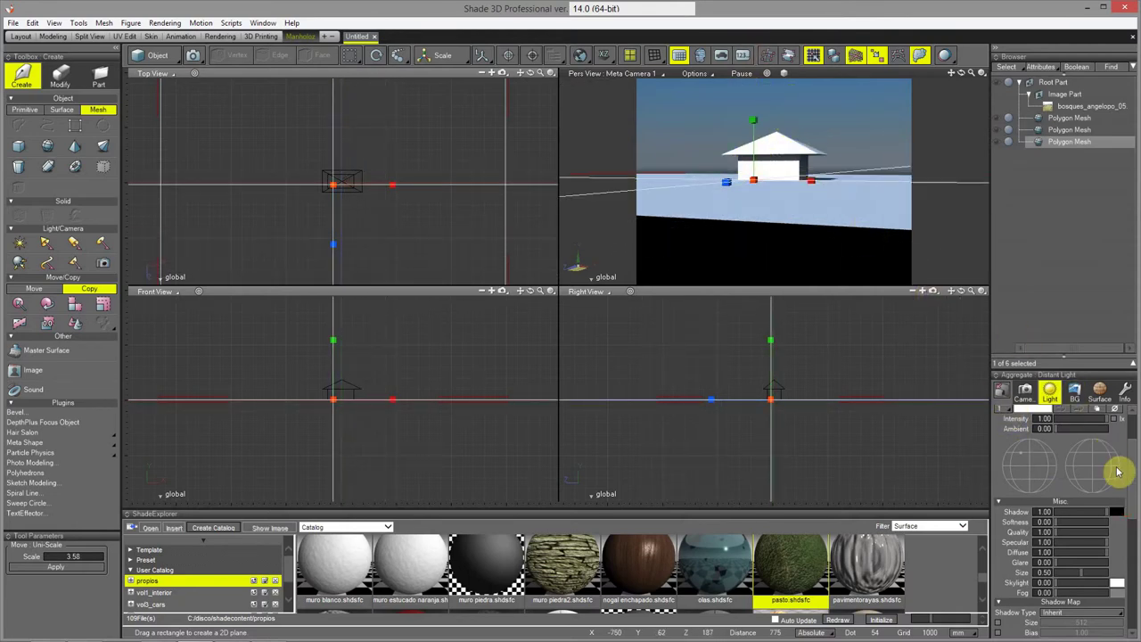
Lower the sun's shadow strength to 0.52
{"action": "scroll", "coordinate": [1130, 482], "scroll_direction": "up", "scroll_amount": 3}
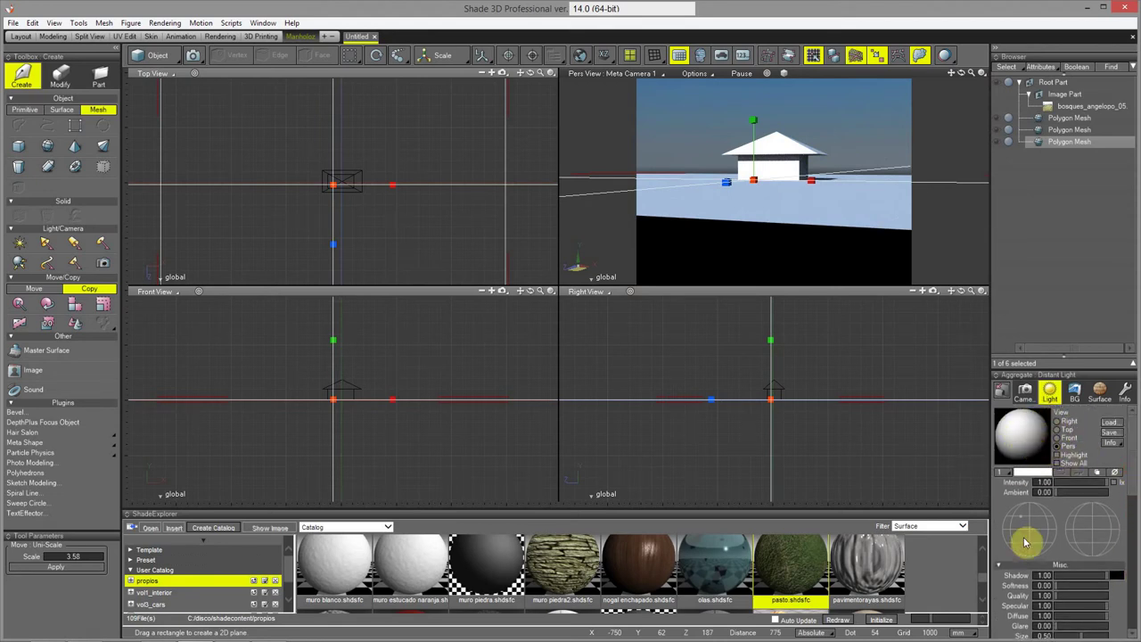
{"action": "left_click_drag", "start_coordinate": [1129, 477], "coordinate": [1132, 516]}
{"action": "left_click_drag", "start_coordinate": [1097, 452], "coordinate": [1093, 452]}
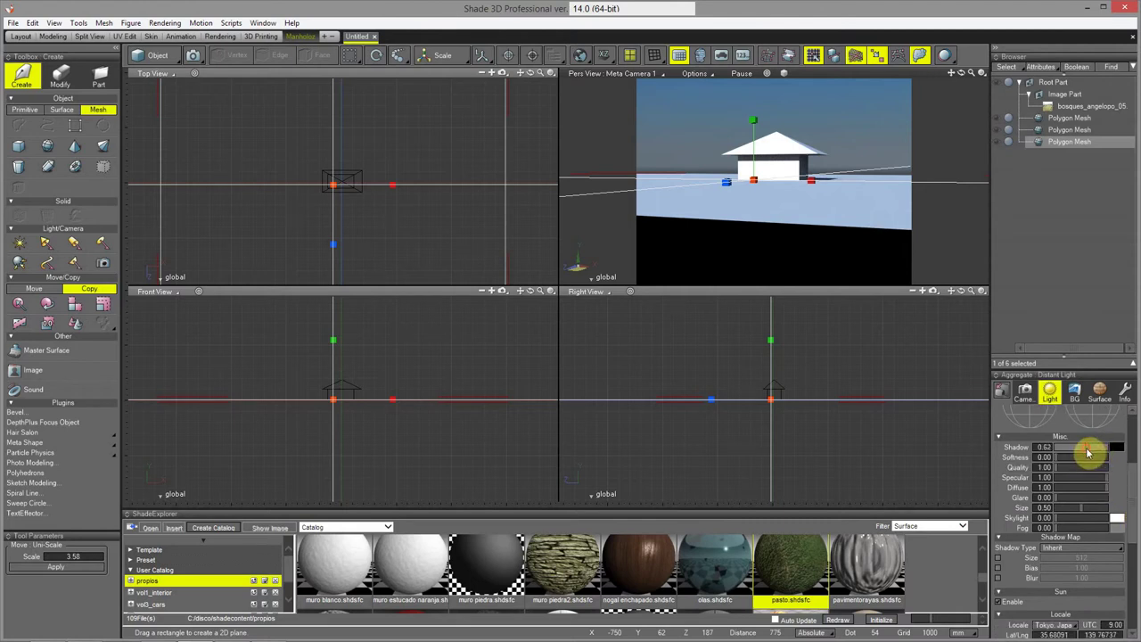
{"action": "left_click_drag", "start_coordinate": [1086, 452], "coordinate": [1084, 452]}
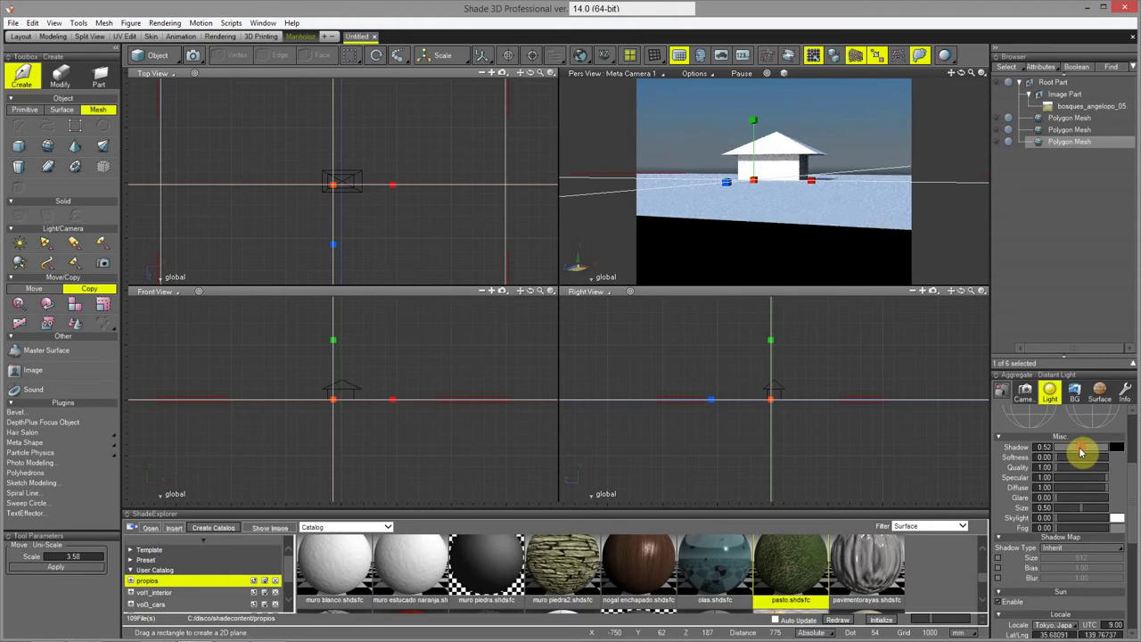
Set the sun to hour 16 in month 7 and store it with Memory
{"action": "left_click_drag", "start_coordinate": [1130, 492], "coordinate": [1133, 583]}
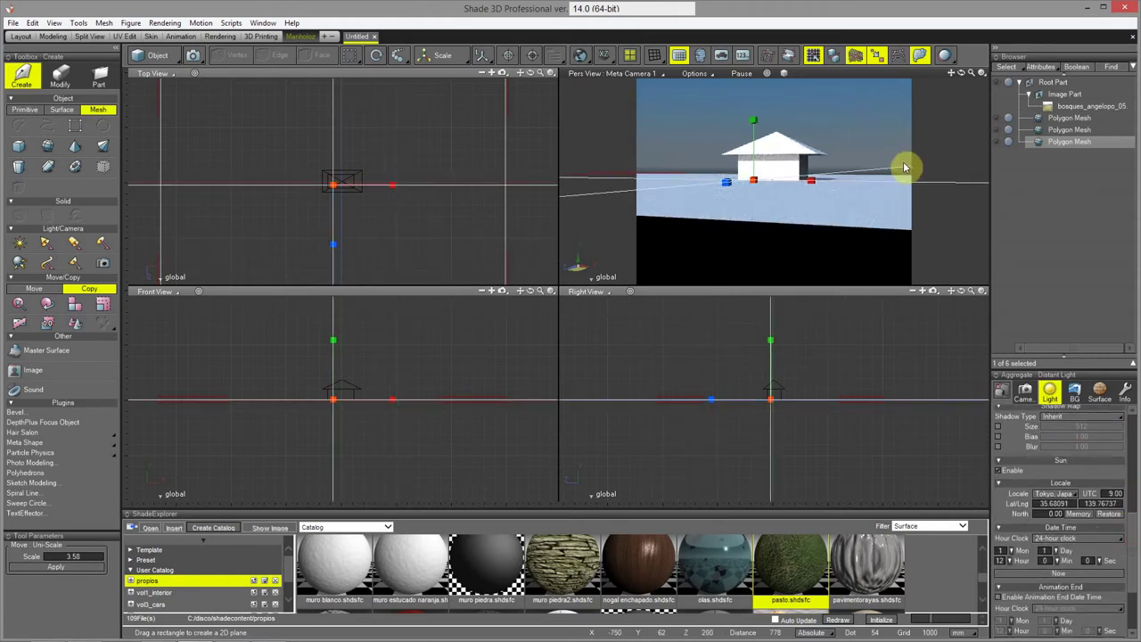
{"action": "left_click", "coordinate": [1013, 562]}
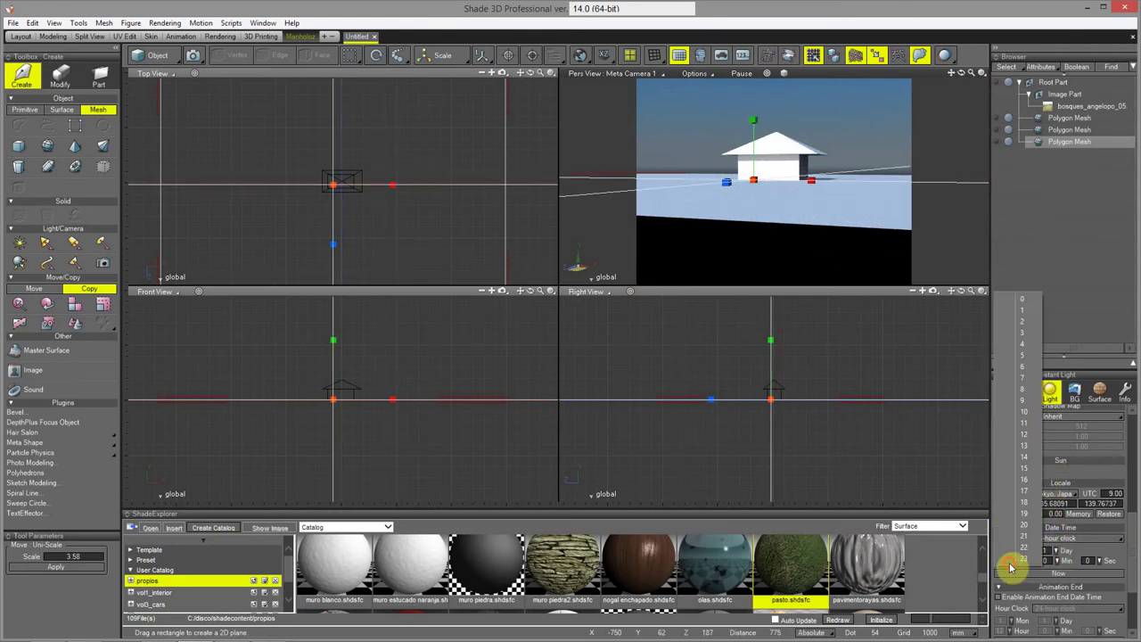
{"action": "left_click", "coordinate": [1026, 473]}
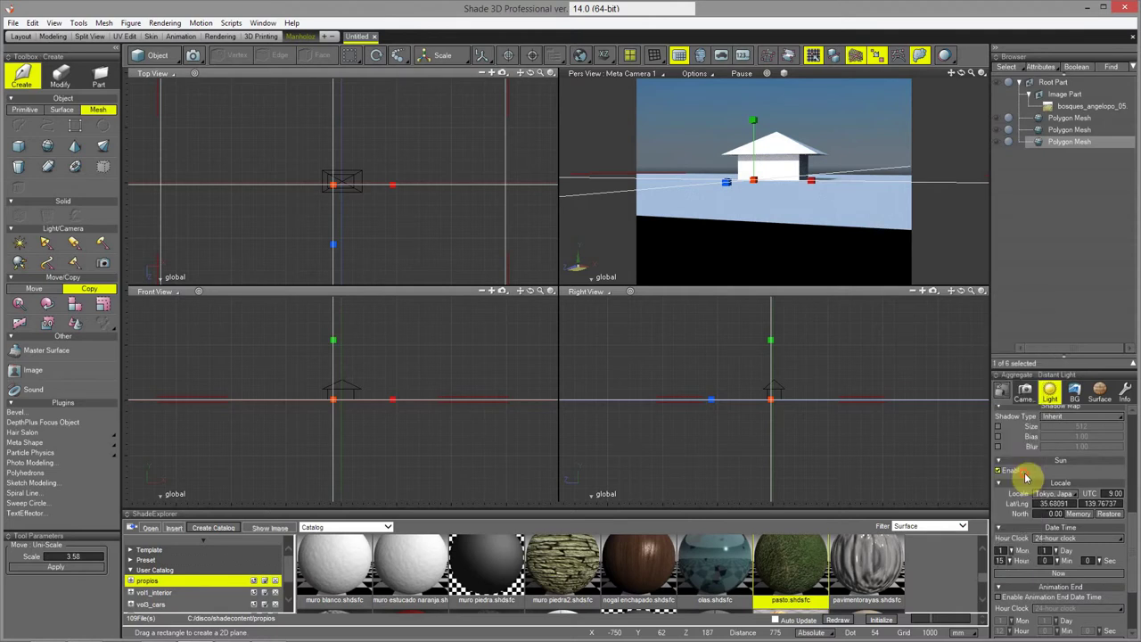
{"action": "left_click", "coordinate": [1011, 566]}
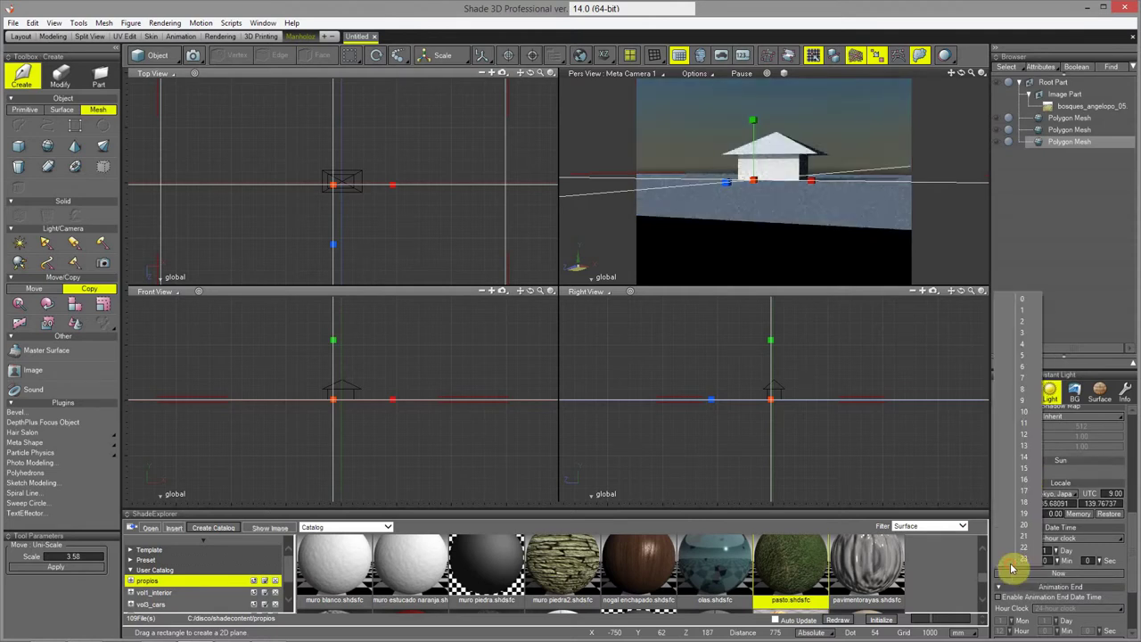
{"action": "left_click", "coordinate": [1026, 484]}
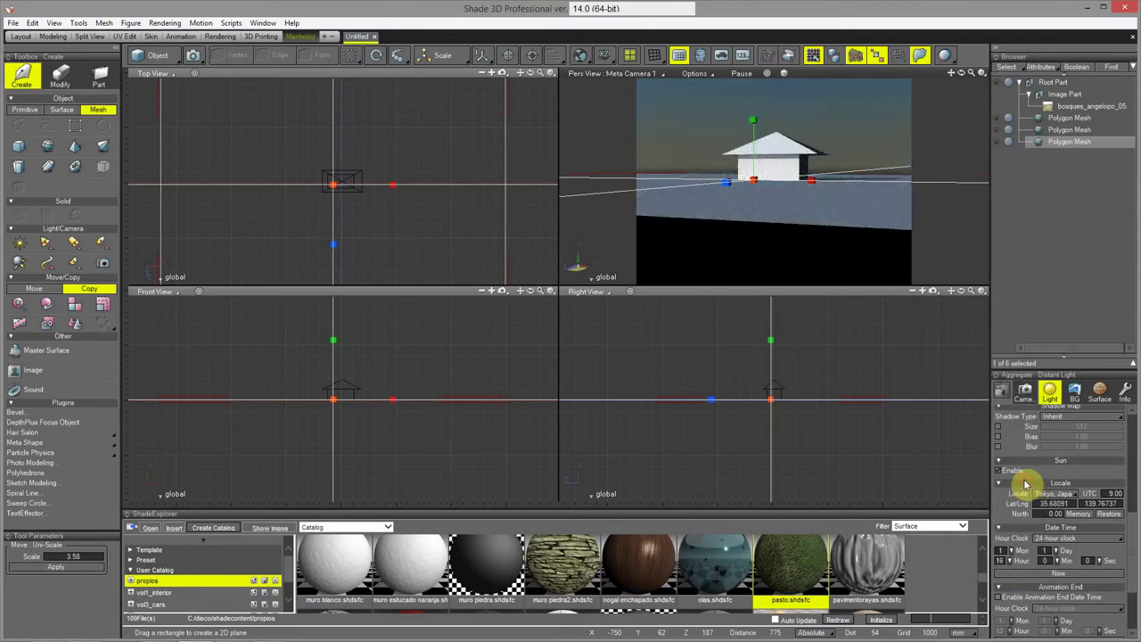
{"action": "left_click", "coordinate": [1015, 553]}
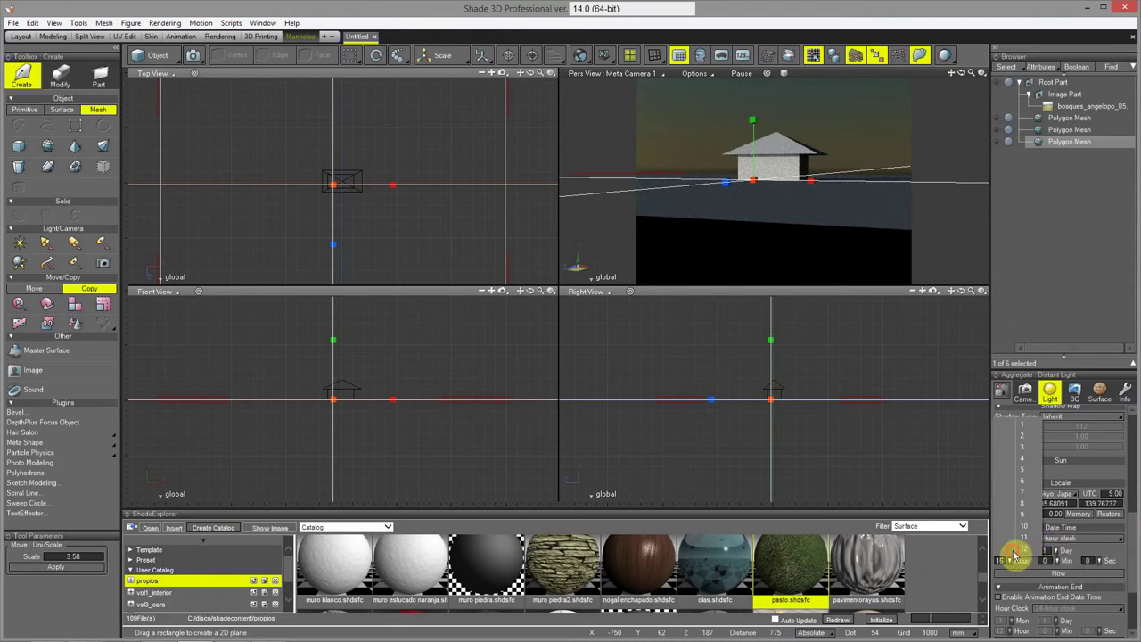
{"action": "left_click", "coordinate": [1024, 498]}
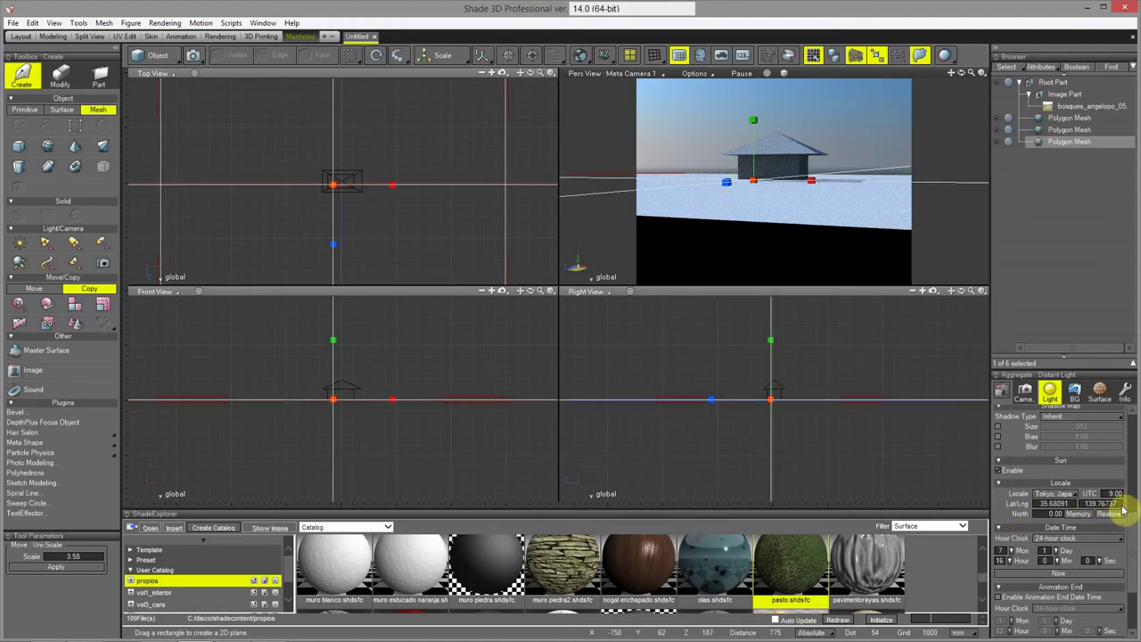
{"action": "mouse_move", "coordinate": [1135, 524]}
{"action": "left_mouse_down"}
{"action": "mouse_move", "coordinate": [1135, 555]}
{"action": "mouse_move", "coordinate": [1134, 537]}
{"action": "left_mouse_up"}
{"action": "left_click", "coordinate": [1061, 458]}
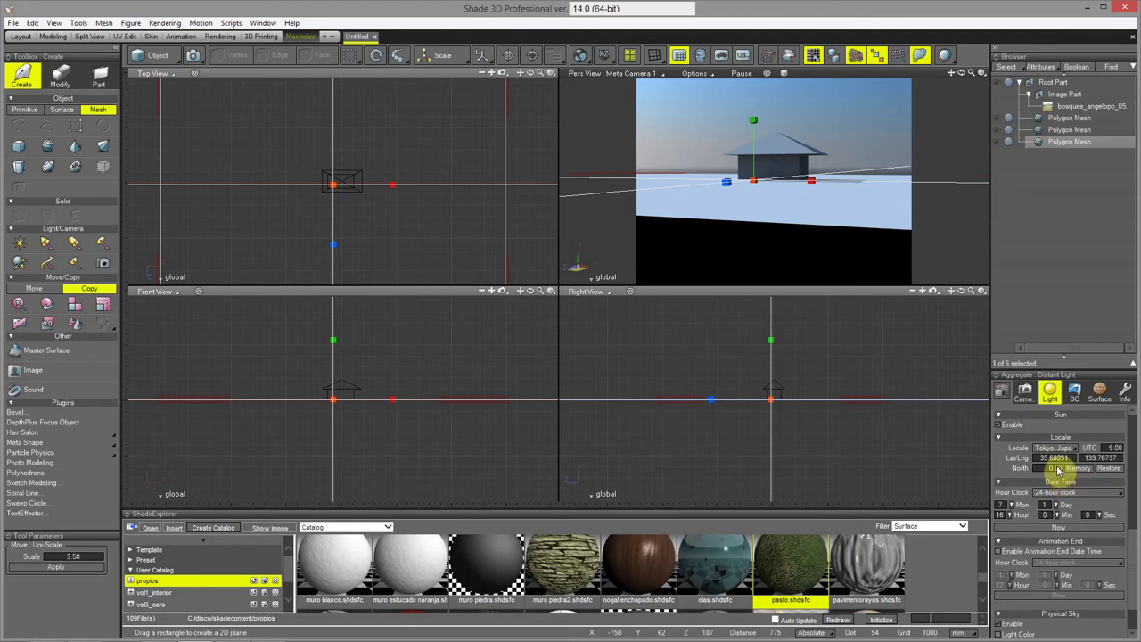
{"action": "left_click", "coordinate": [1070, 471]}
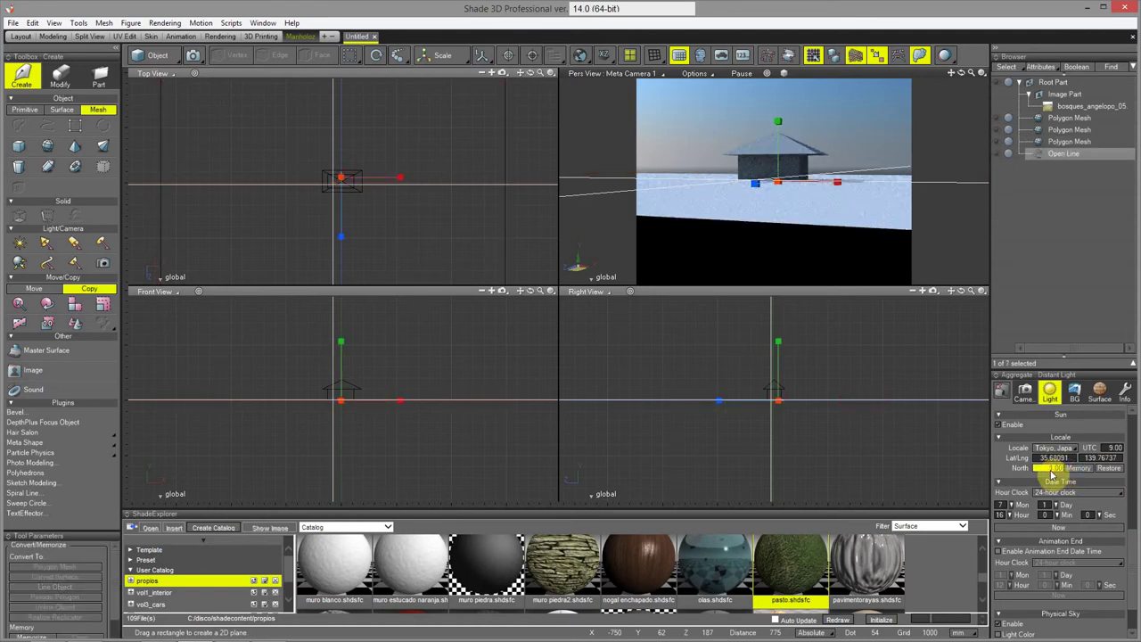
Step the Locale North value through 3.60, -46.80 and -57.60 to -64.80
{"action": "left_click_drag", "start_coordinate": [1054, 471], "coordinate": [943, 485]}
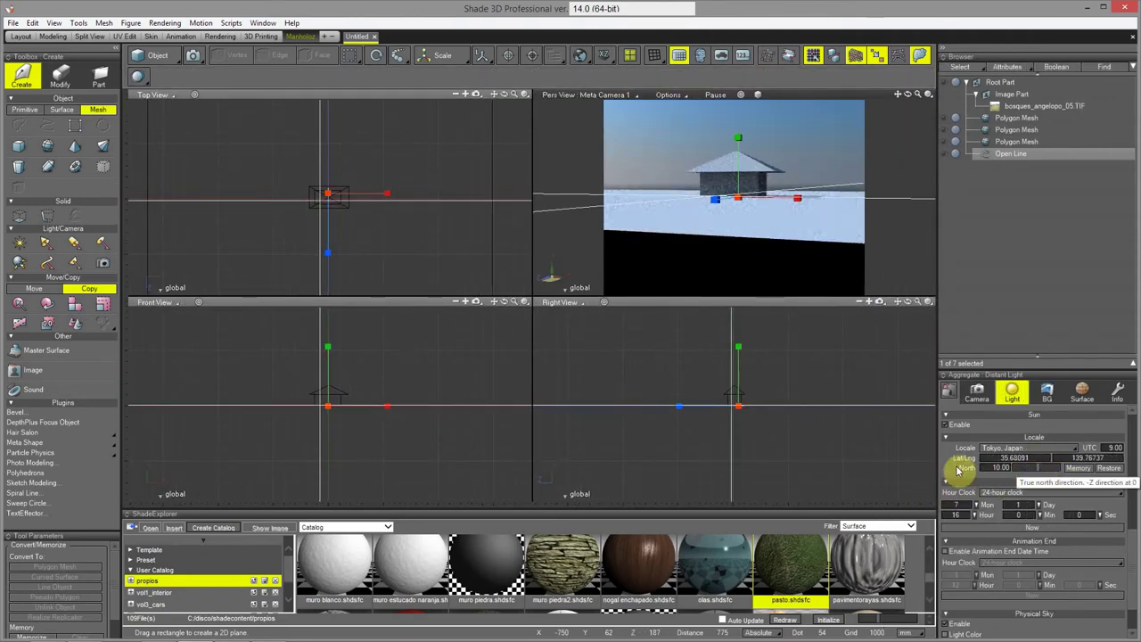
{"action": "left_click", "coordinate": [1037, 470]}
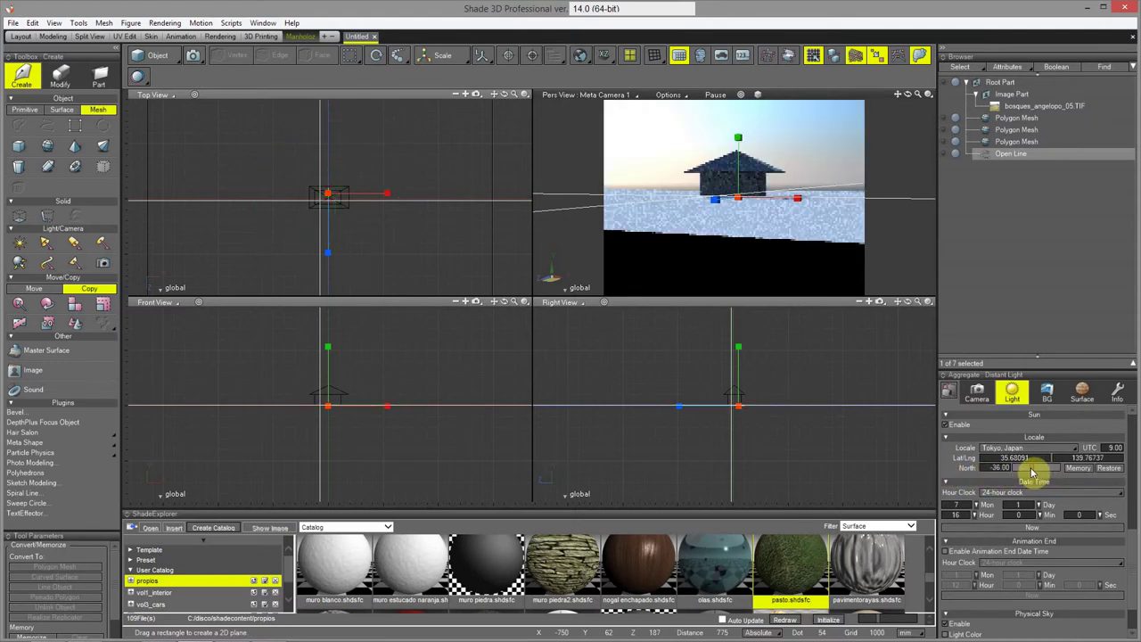
{"action": "left_click", "coordinate": [1033, 471]}
{"action": "left_click", "coordinate": [1037, 473]}
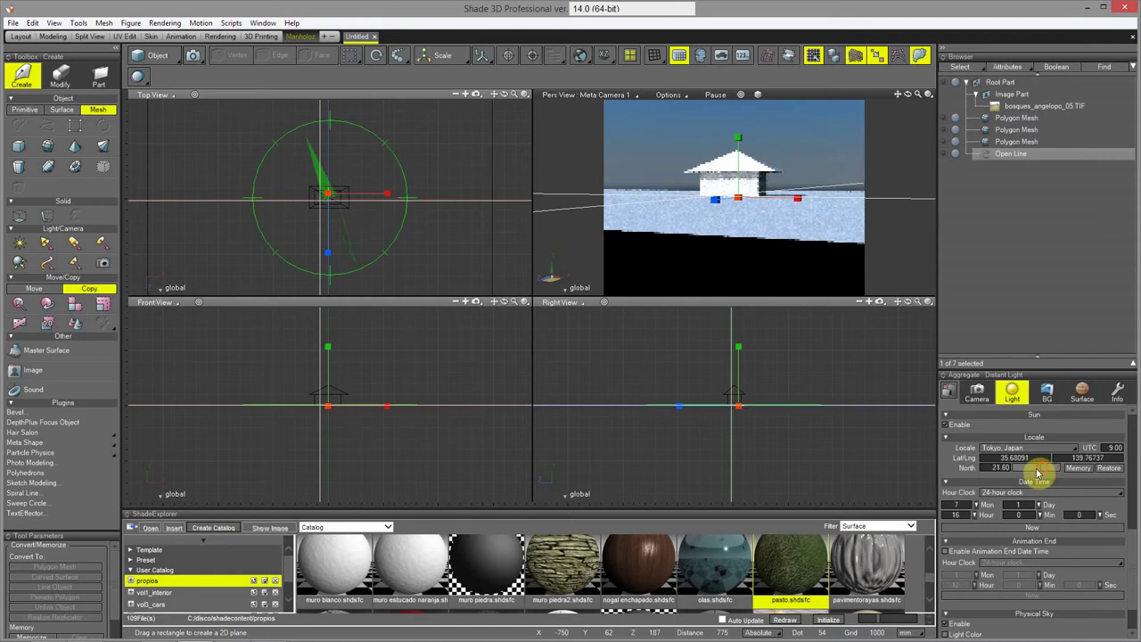
{"action": "left_click", "coordinate": [1037, 474]}
{"action": "left_click", "coordinate": [1030, 476]}
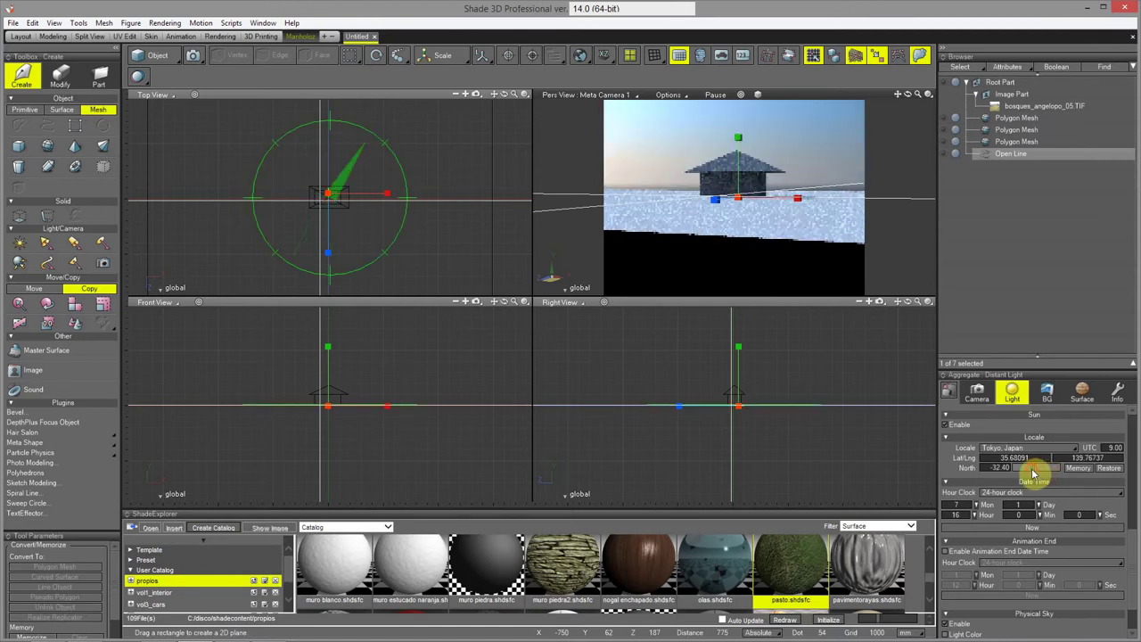
{"action": "left_click", "coordinate": [1030, 475]}
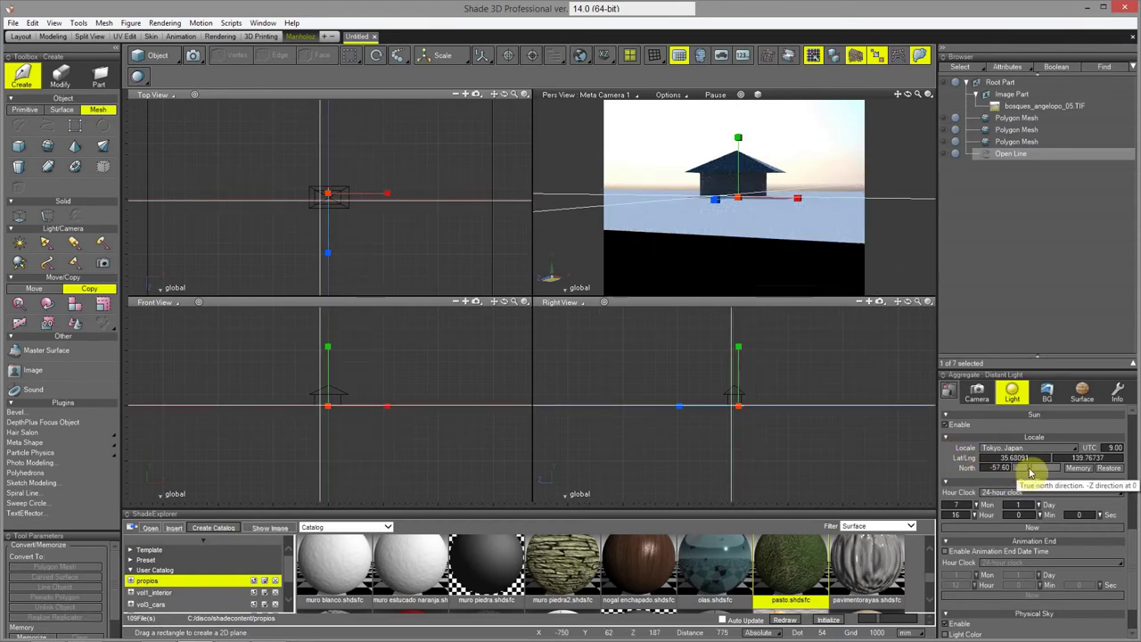
{"action": "left_click", "coordinate": [1029, 474]}
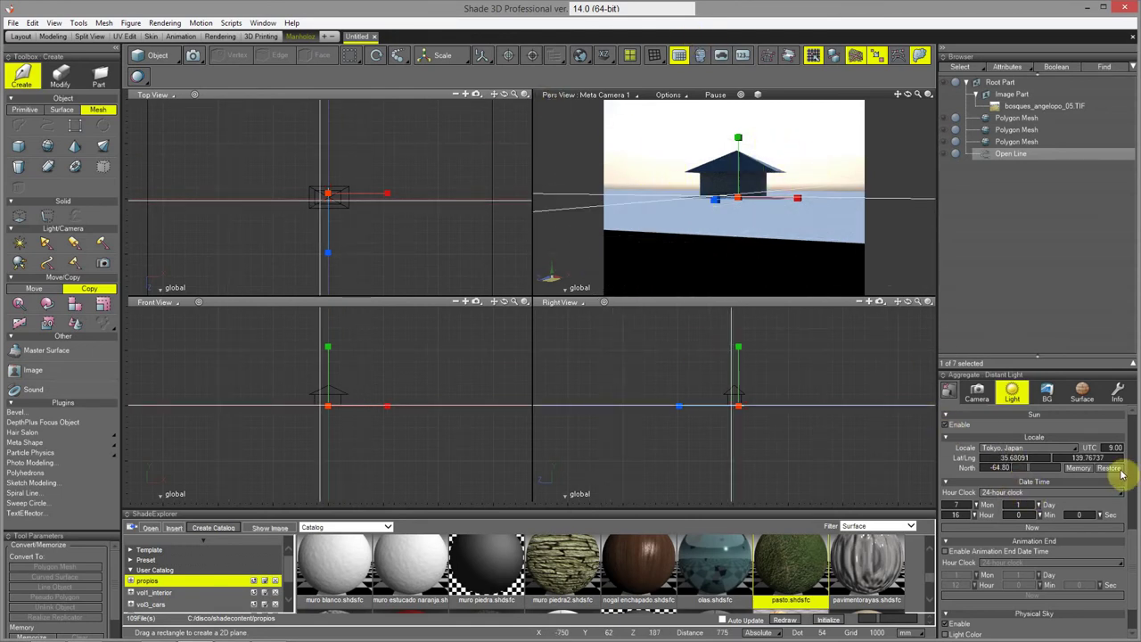
{"action": "scroll", "coordinate": [1129, 466], "scroll_direction": "down", "scroll_amount": 10}
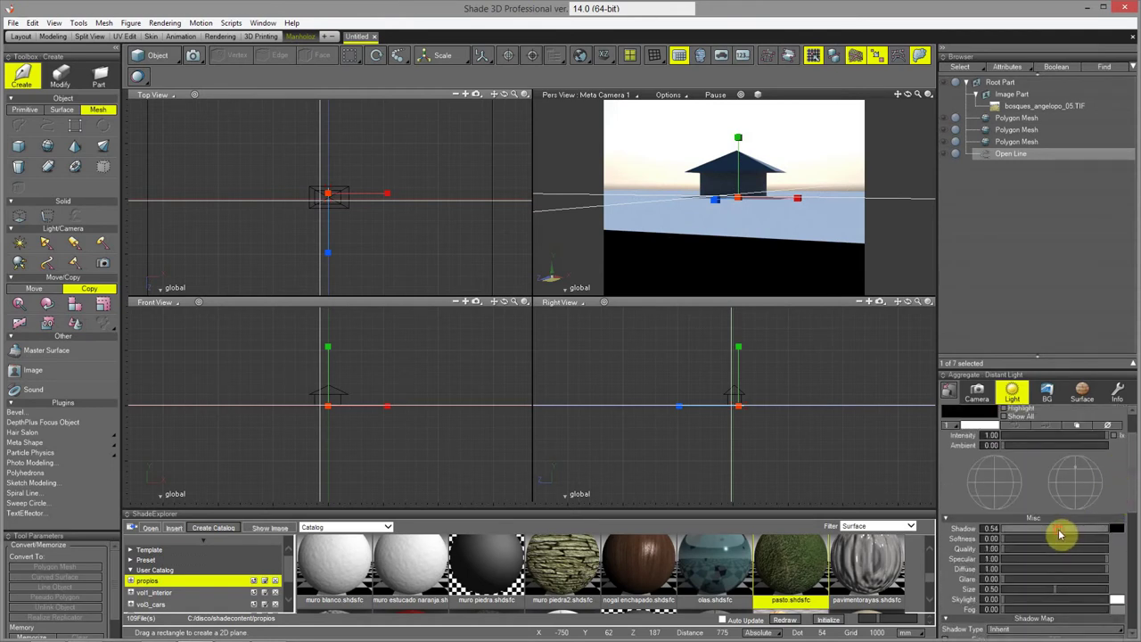
Select the third Polygon Mesh and switch to the universal transform manipulator
{"action": "left_click", "coordinate": [701, 237]}
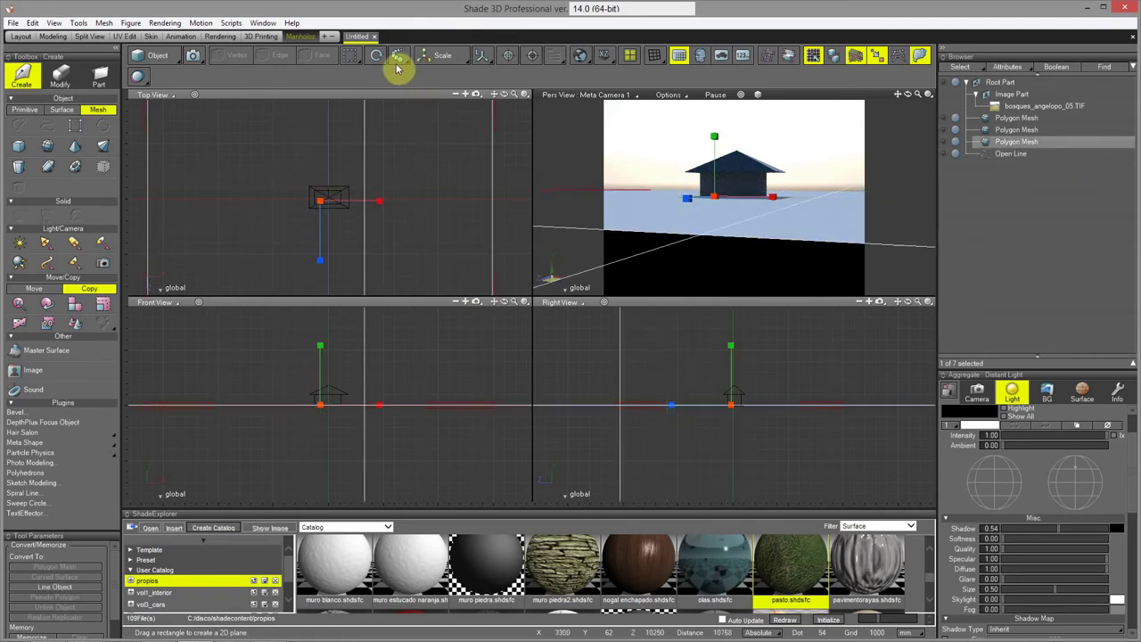
{"action": "left_click", "coordinate": [443, 56]}
{"action": "left_click", "coordinate": [451, 75]}
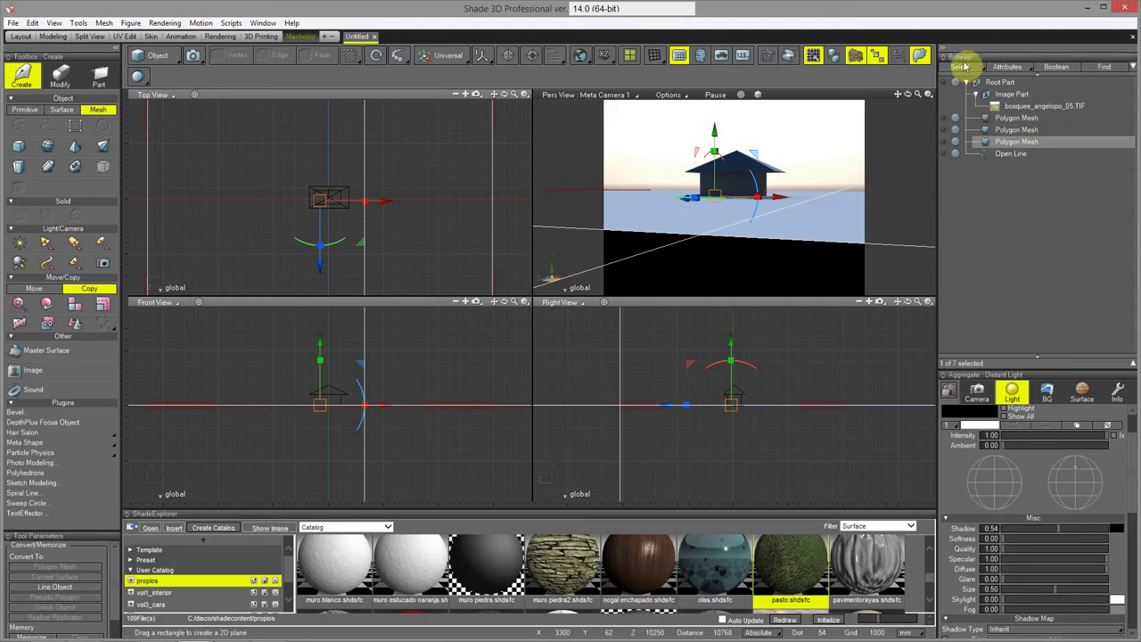
Set the ground mesh's Basic Attribute to Shadow Catcher in the Browser
{"action": "left_click", "coordinate": [1134, 69]}
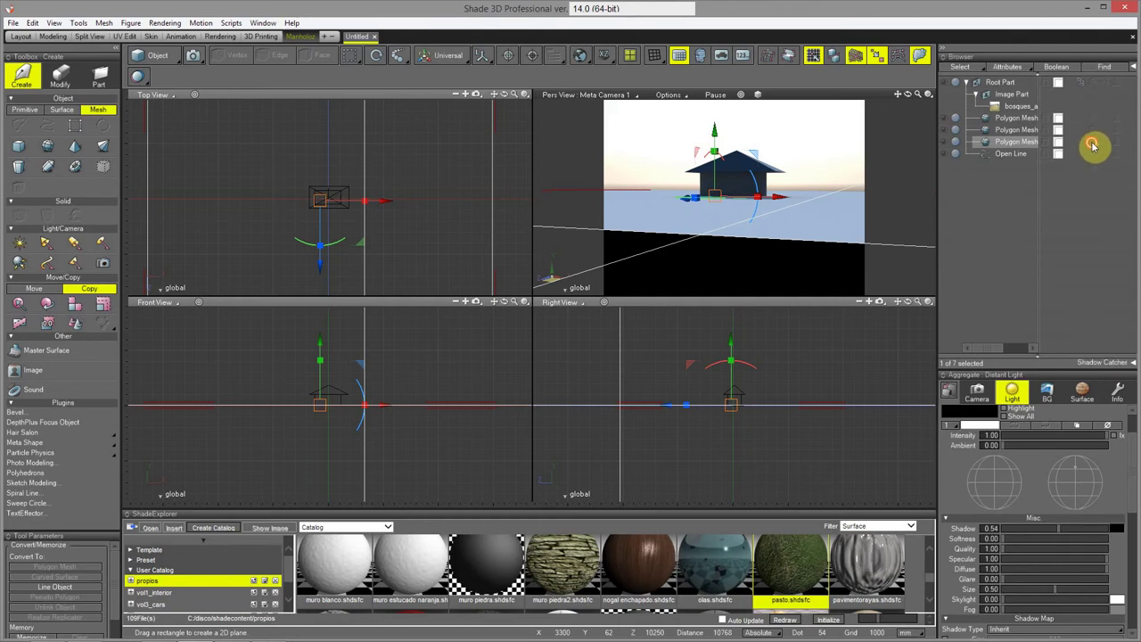
{"action": "left_click", "coordinate": [1092, 143]}
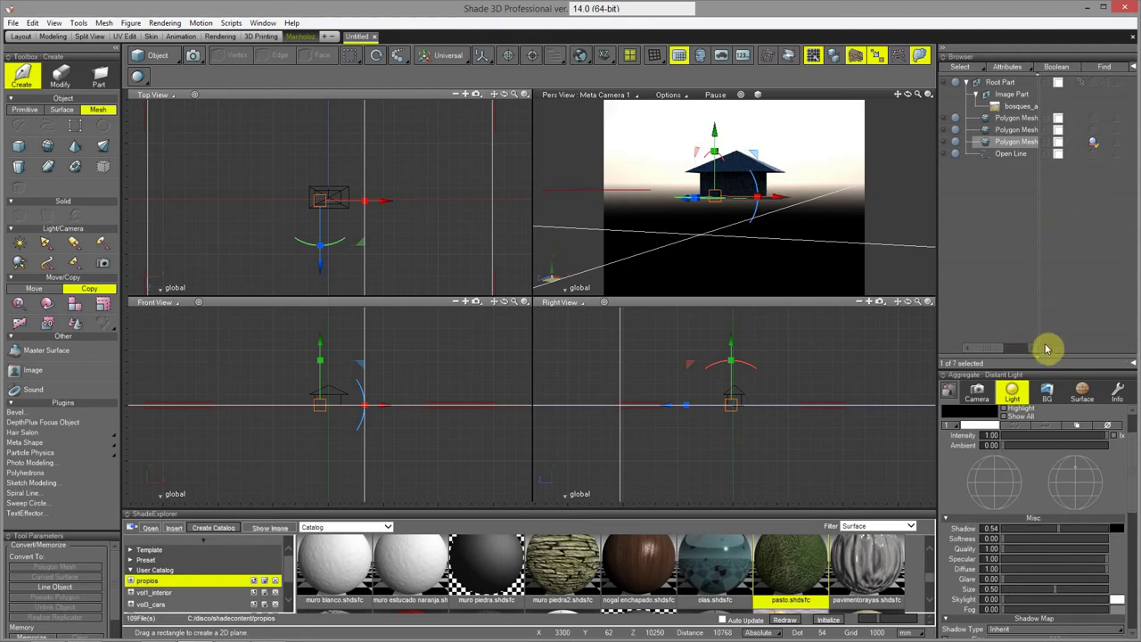
{"action": "left_click", "coordinate": [1132, 362]}
{"action": "left_click", "coordinate": [1094, 143]}
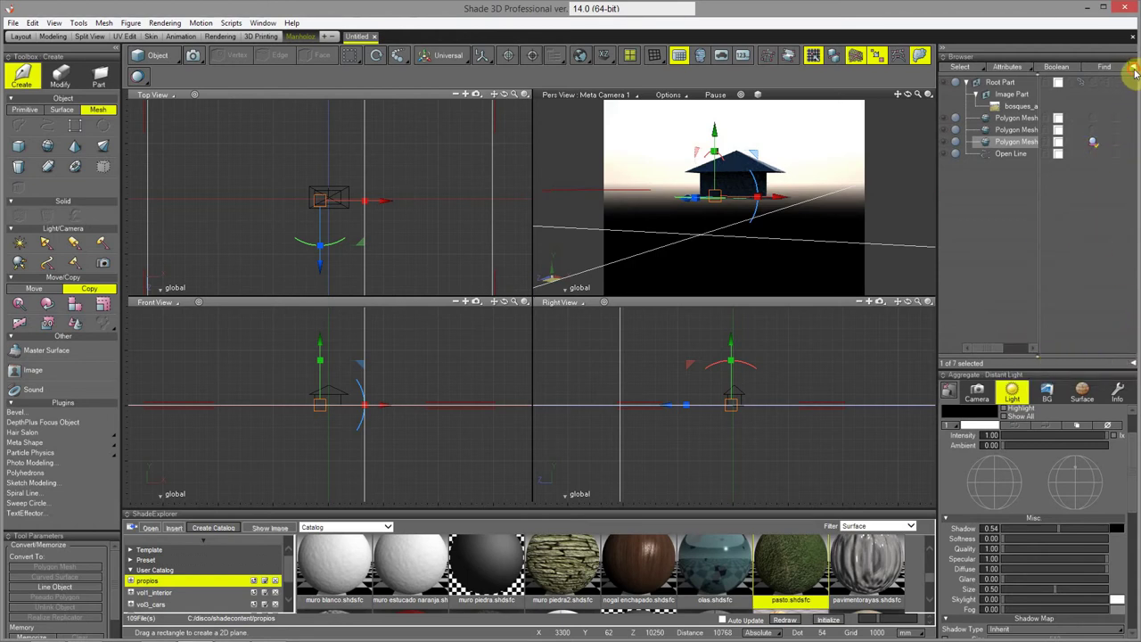
{"action": "left_click", "coordinate": [1090, 146]}
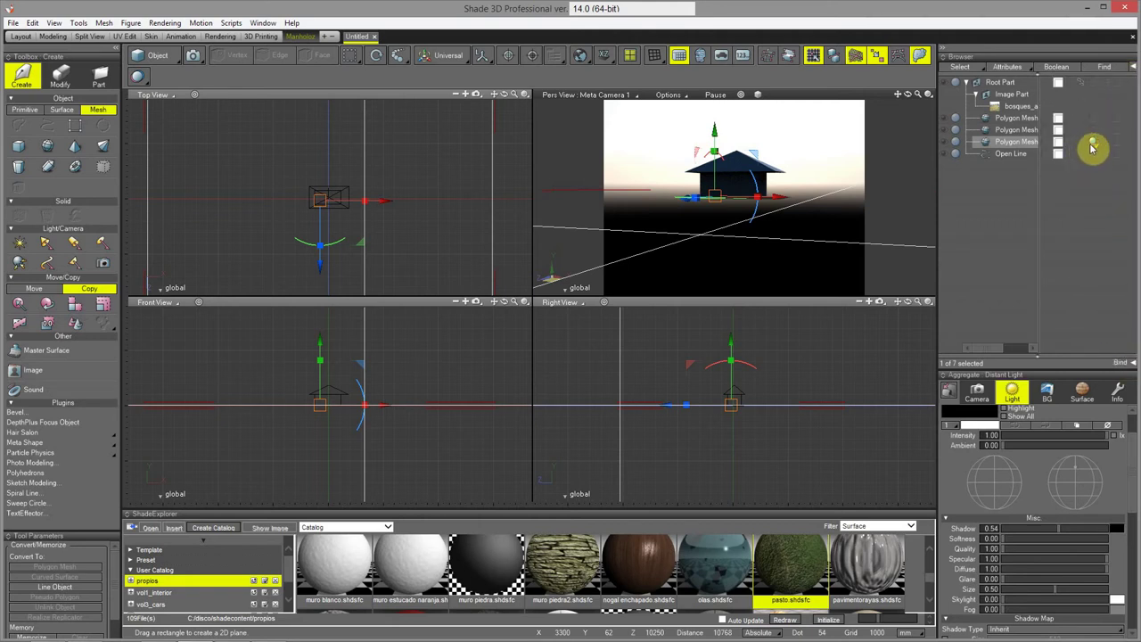
{"action": "left_click", "coordinate": [1092, 147]}
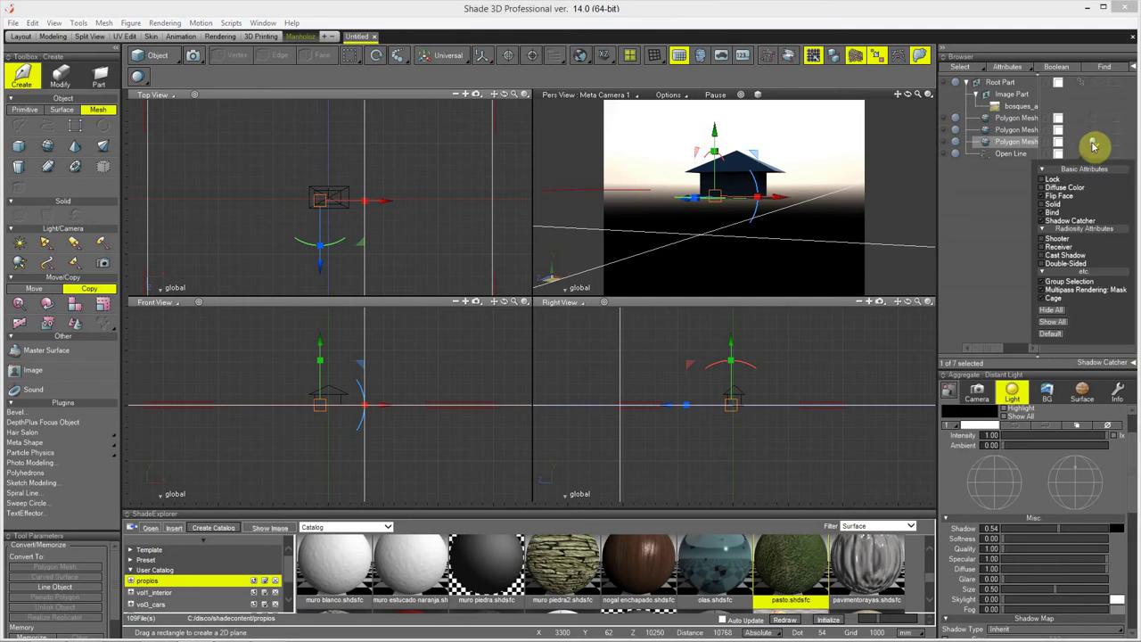
{"action": "left_click_drag", "start_coordinate": [1092, 168], "coordinate": [984, 234]}
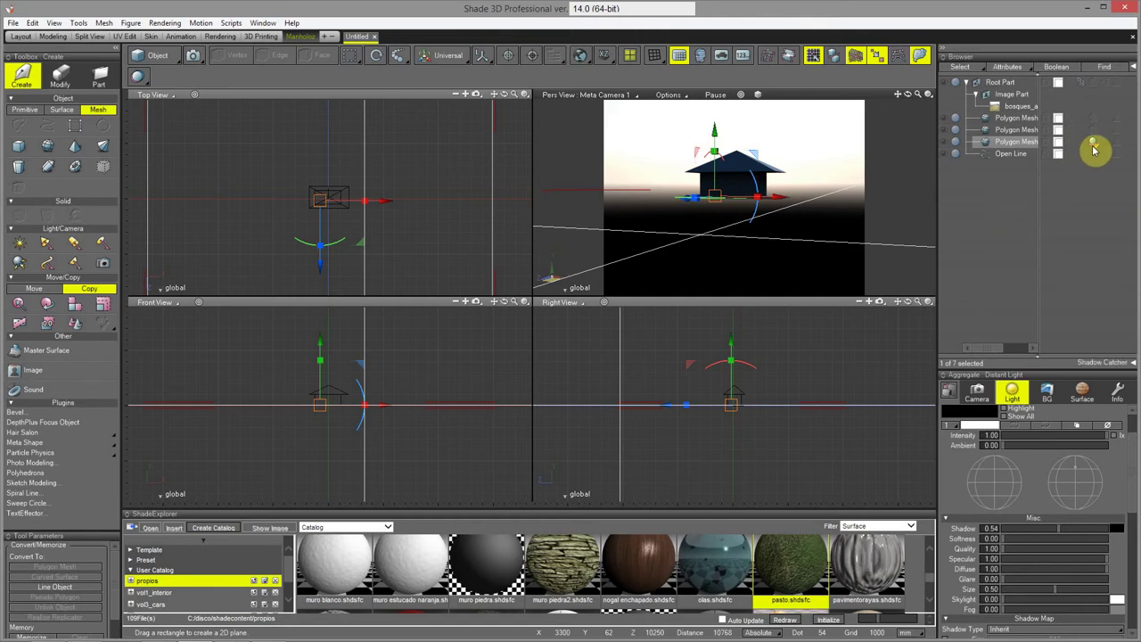
{"action": "left_click_drag", "start_coordinate": [810, 182], "coordinate": [705, 286]}
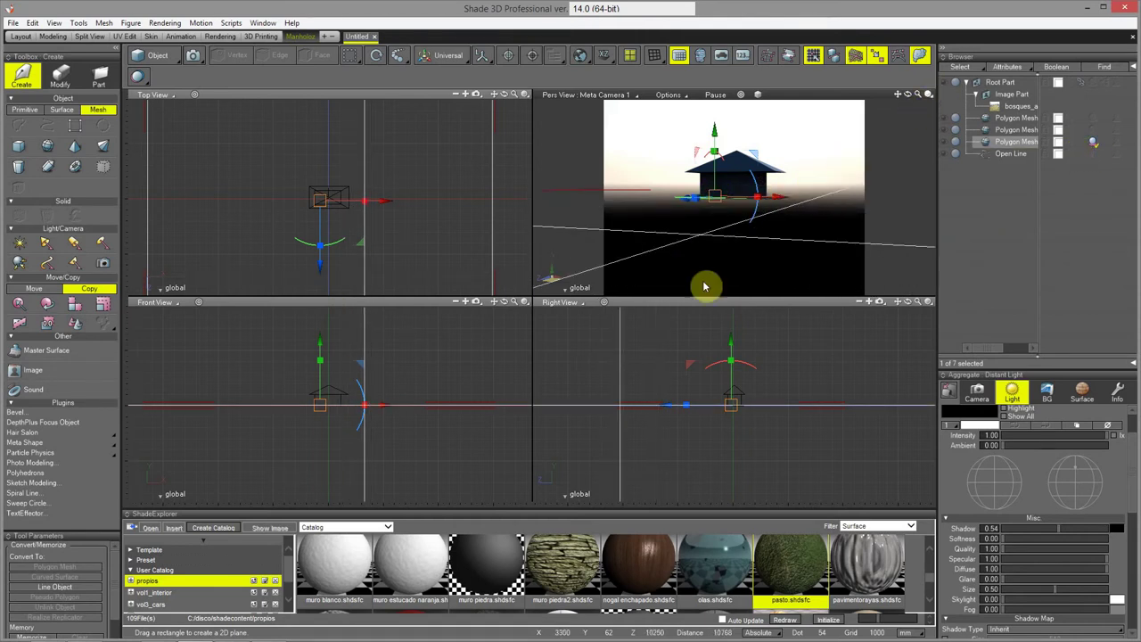
Set the BG Lower Base Color to grey RGB 172, 172, 172
{"action": "left_click", "coordinate": [1046, 393]}
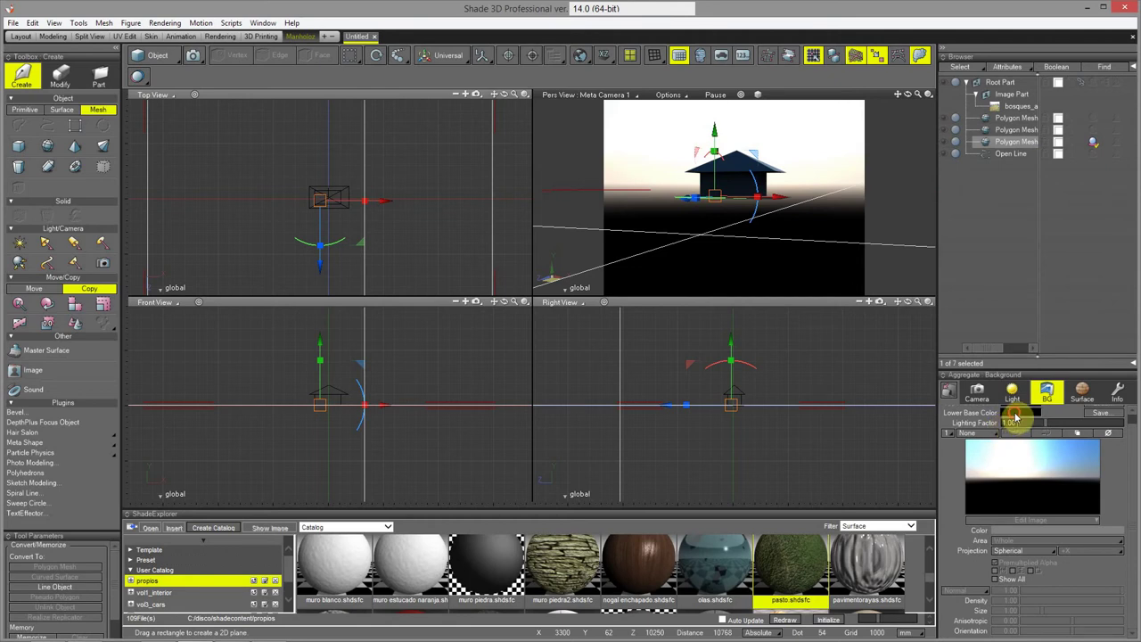
{"action": "left_click", "coordinate": [1015, 415]}
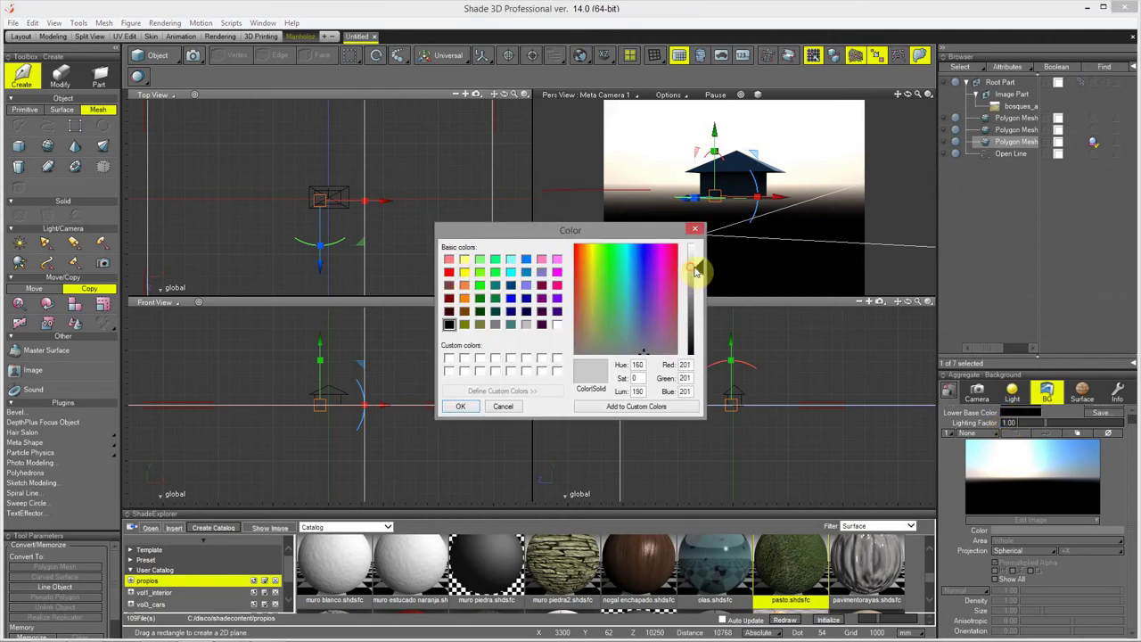
{"action": "left_click", "coordinate": [464, 407]}
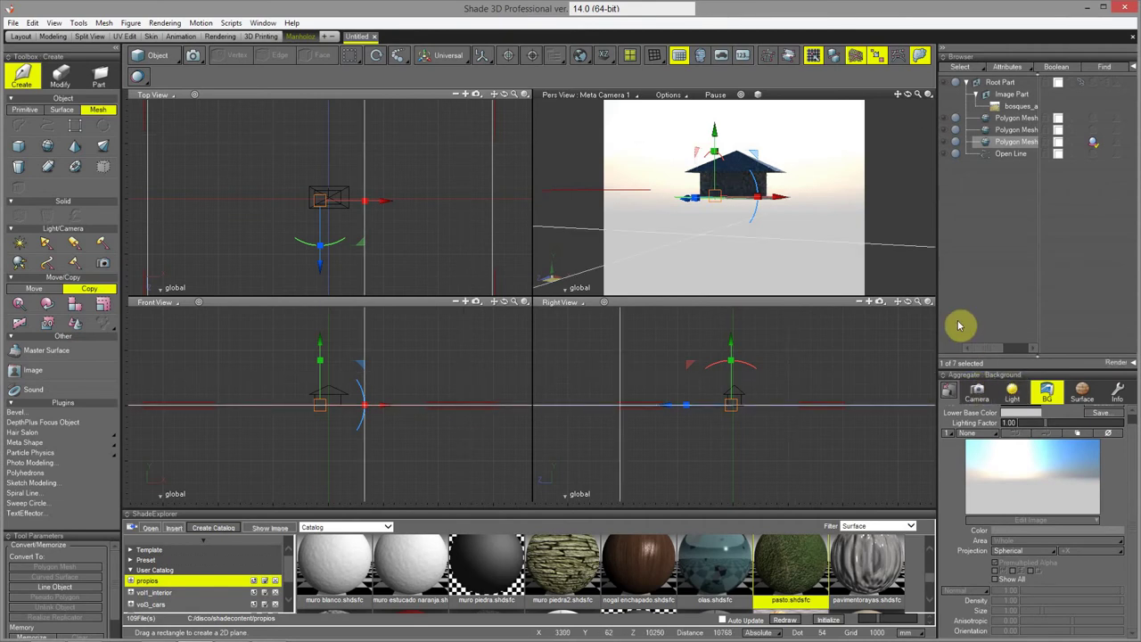
{"action": "left_click", "coordinate": [1030, 413]}
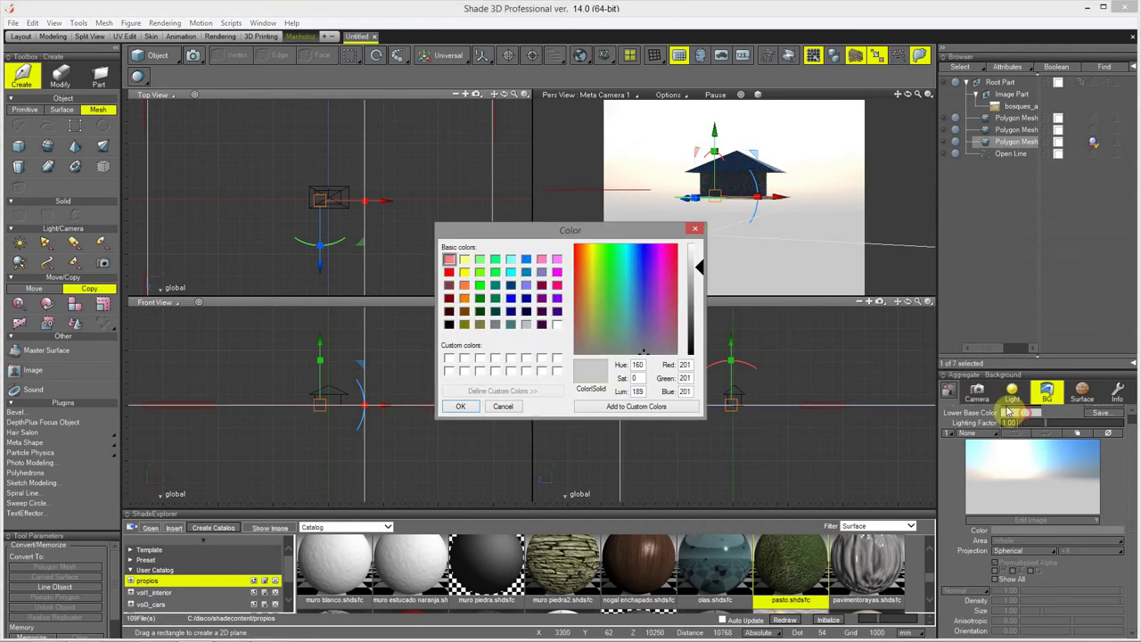
{"action": "left_click", "coordinate": [461, 407]}
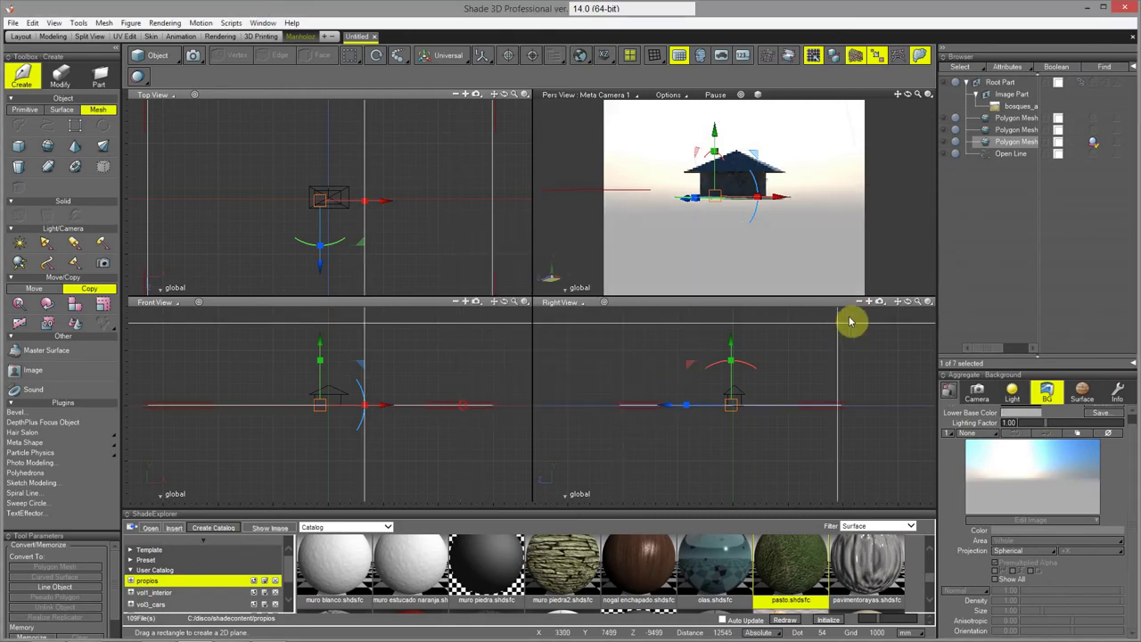
In the Image Window, toggle Render Background and make the grass photo the Backdrop
{"action": "left_click", "coordinate": [54, 23]}
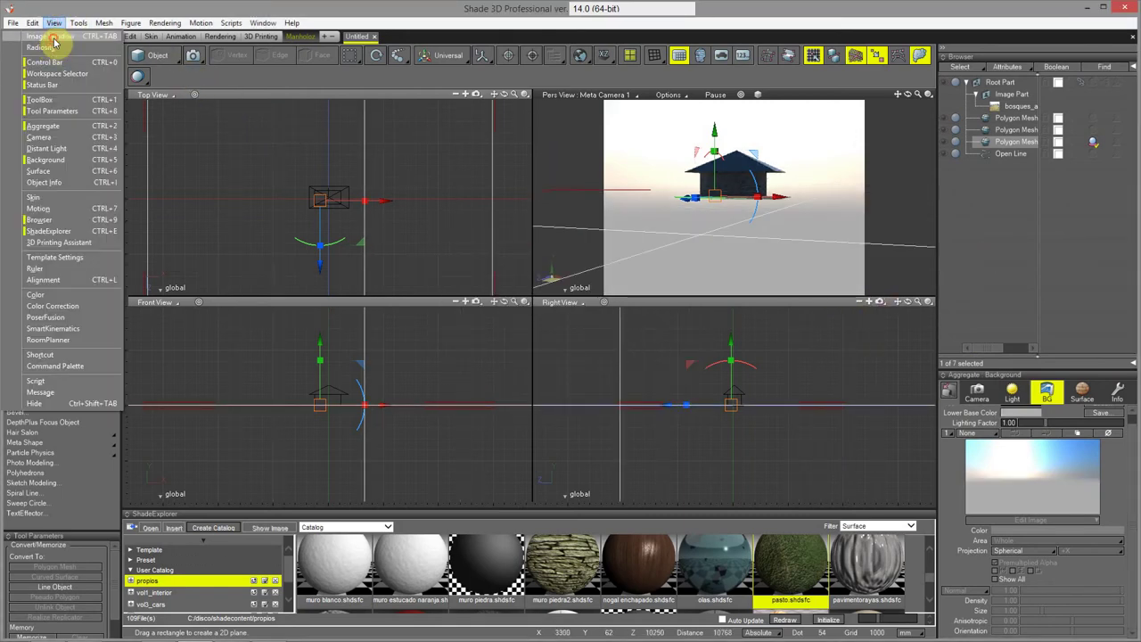
{"action": "left_click", "coordinate": [49, 36]}
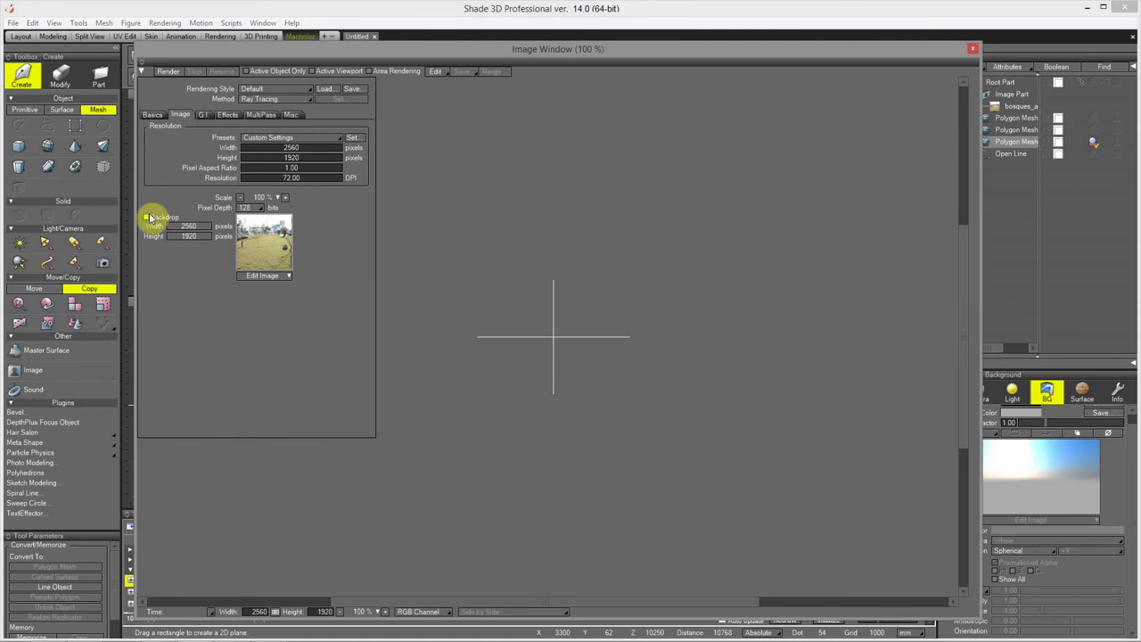
{"action": "left_click", "coordinate": [151, 115]}
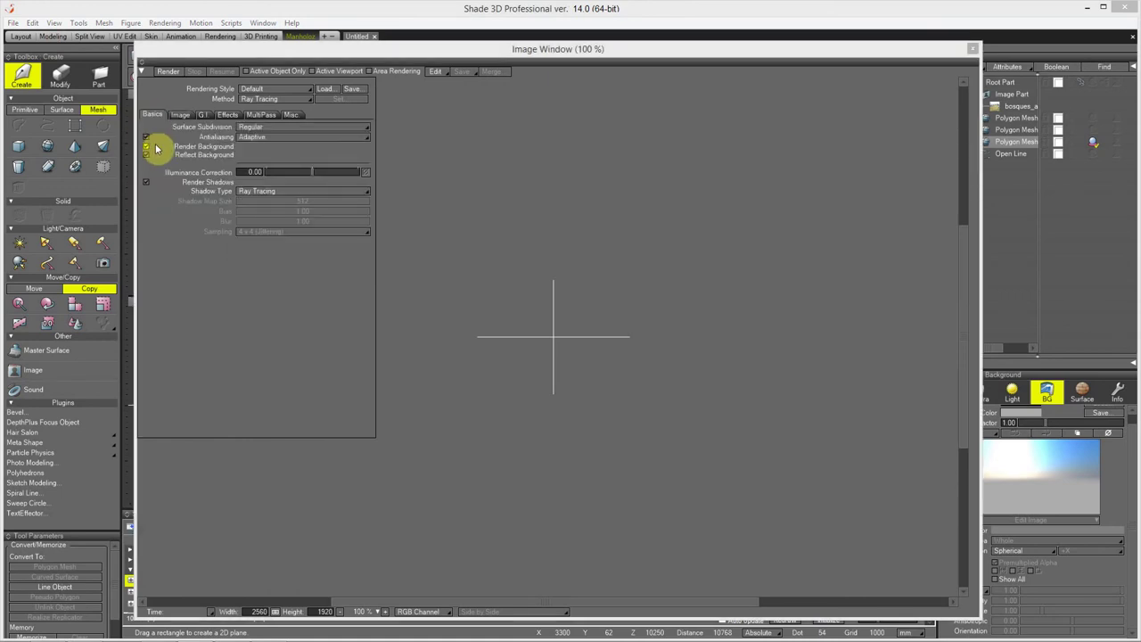
{"action": "left_click", "coordinate": [149, 152]}
{"action": "left_click", "coordinate": [178, 115]}
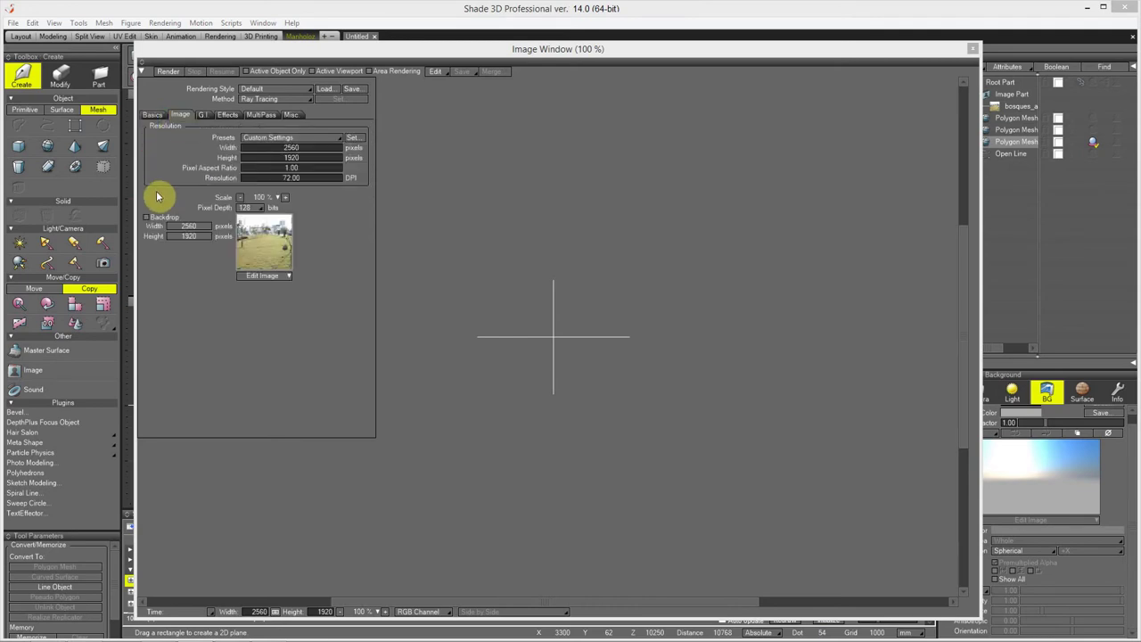
{"action": "left_click", "coordinate": [148, 219]}
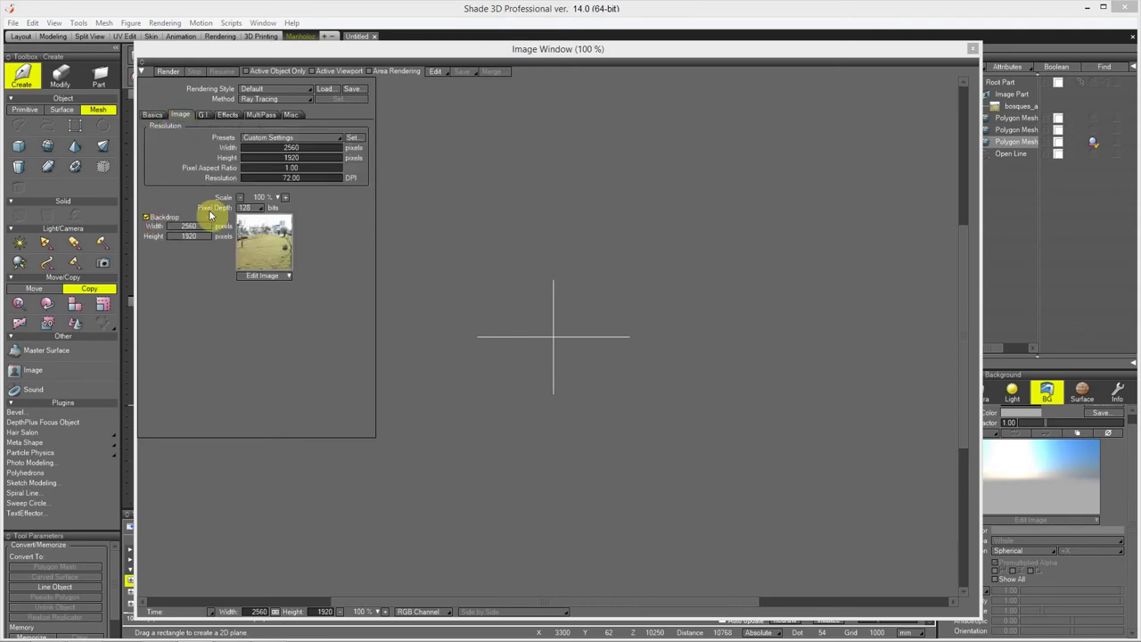
{"action": "left_click", "coordinate": [972, 49]}
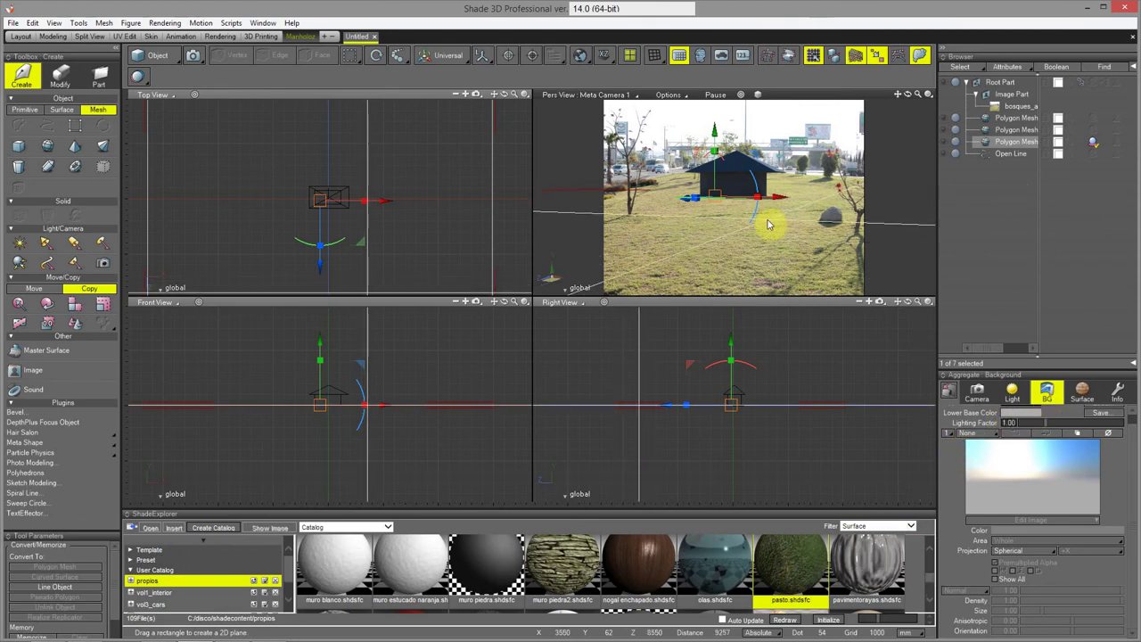
Switch to a single enlarged perspective view and set the sun's shadow Softness to 0.05
{"action": "left_click", "coordinate": [630, 56]}
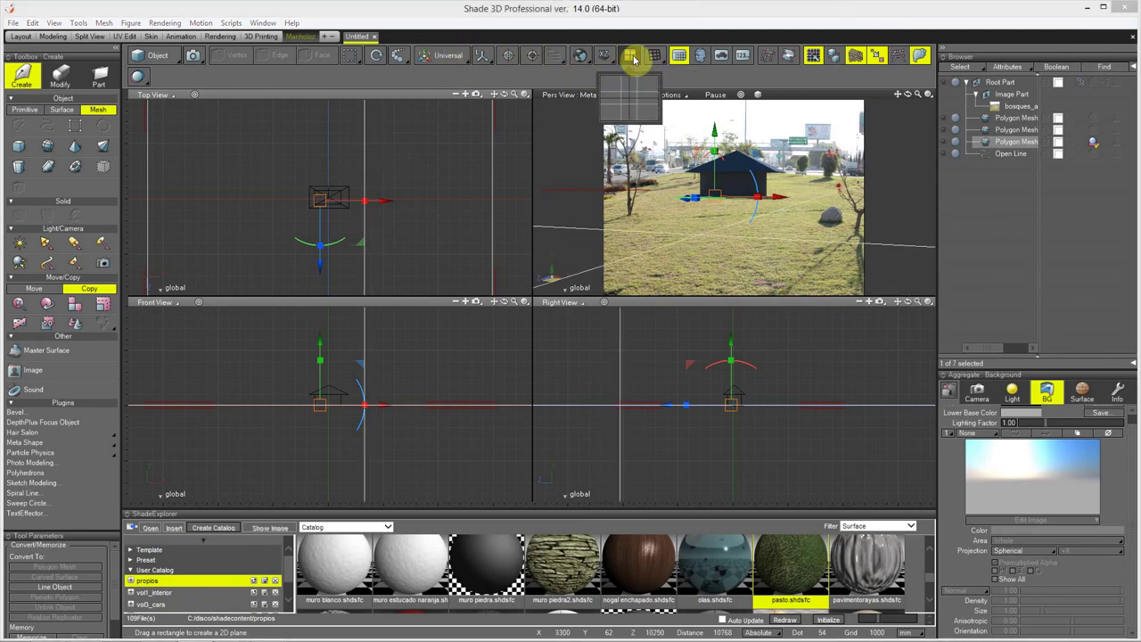
{"action": "left_click", "coordinate": [642, 85]}
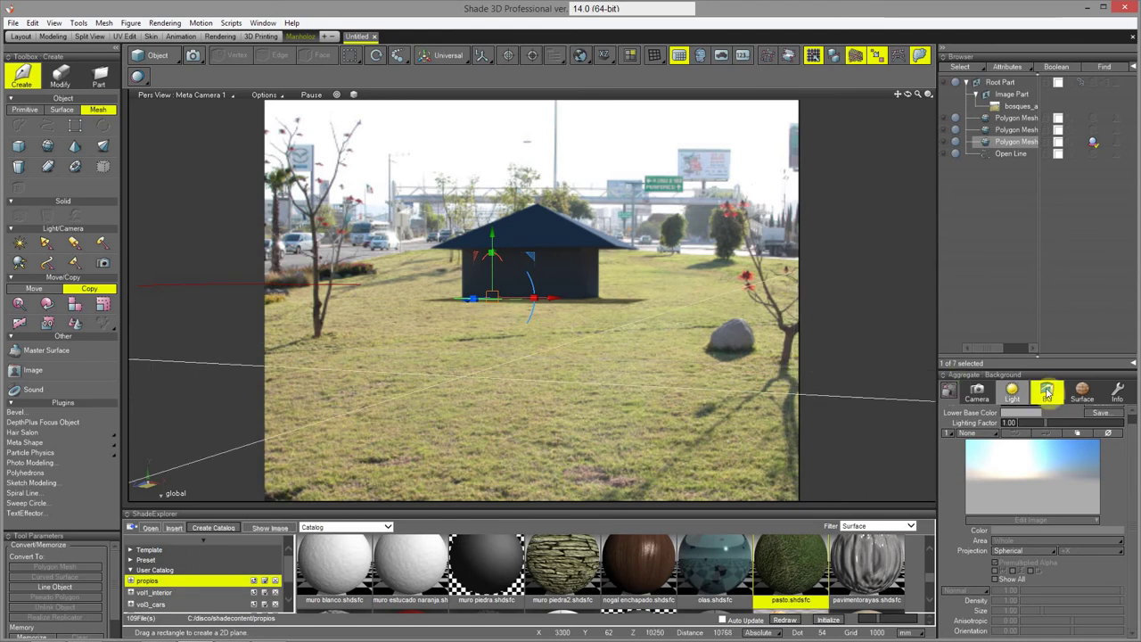
{"action": "left_click", "coordinate": [1012, 394]}
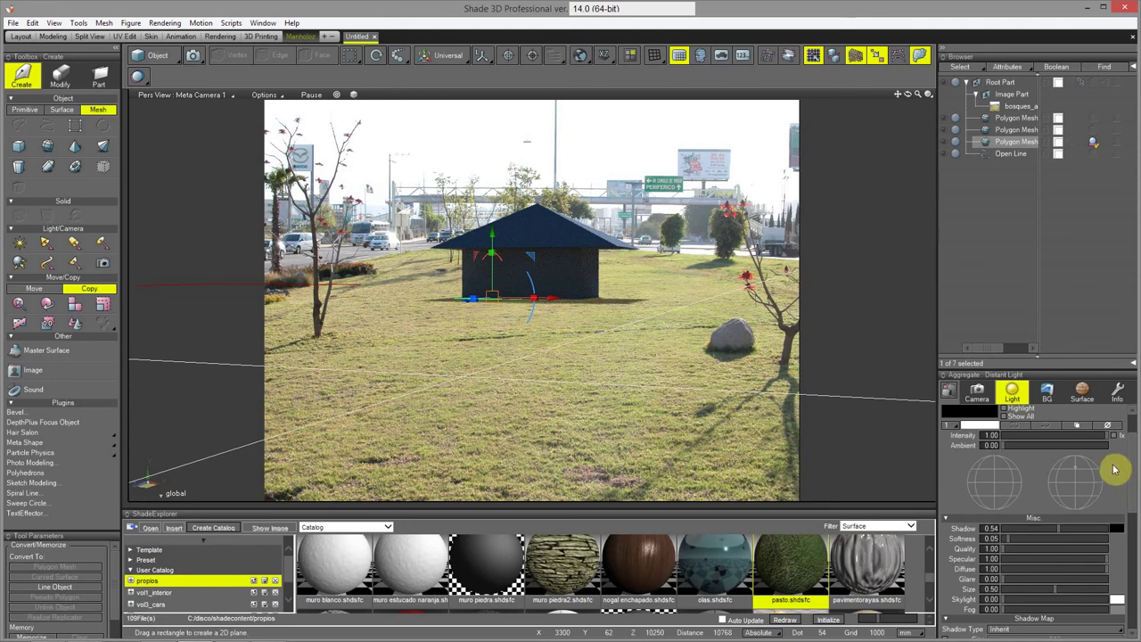
{"action": "left_click_drag", "start_coordinate": [1131, 468], "coordinate": [1133, 417]}
{"action": "left_click", "coordinate": [1082, 393]}
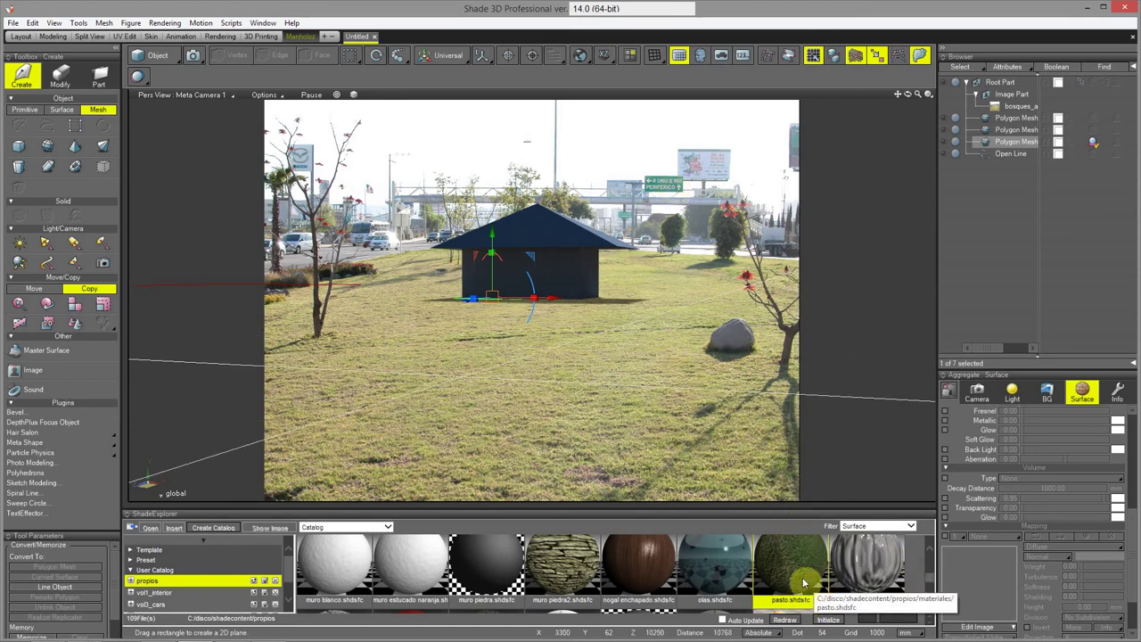
Apply the pasto.shdsfc grass material to the ground with Box projection
{"action": "double_click", "coordinate": [789, 576]}
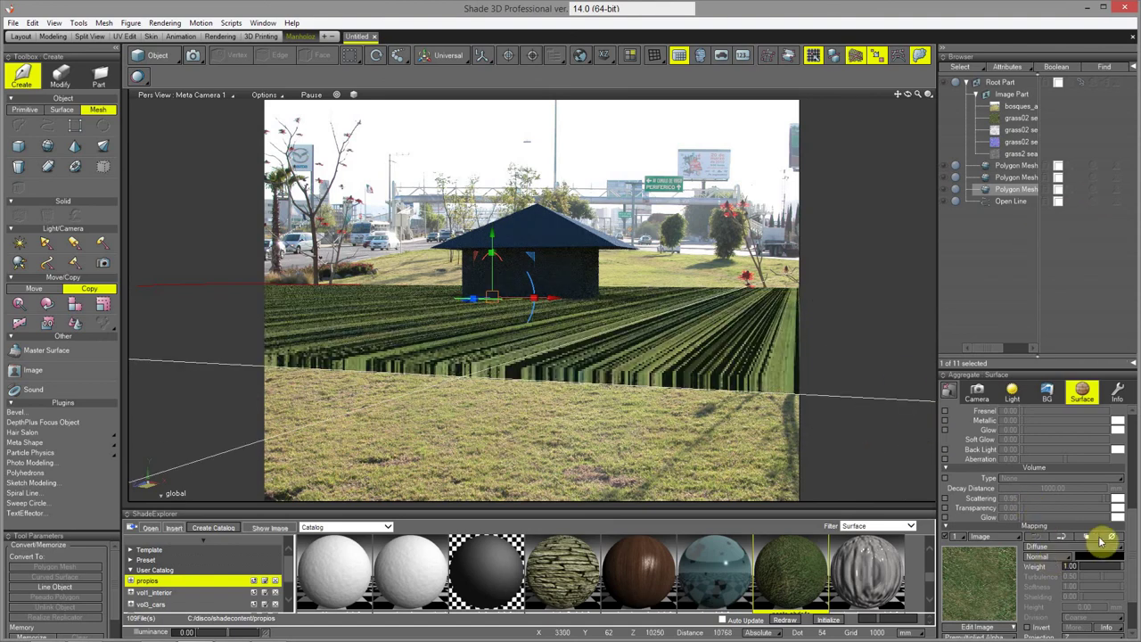
{"action": "scroll", "coordinate": [1128, 550], "scroll_direction": "down", "scroll_amount": 3}
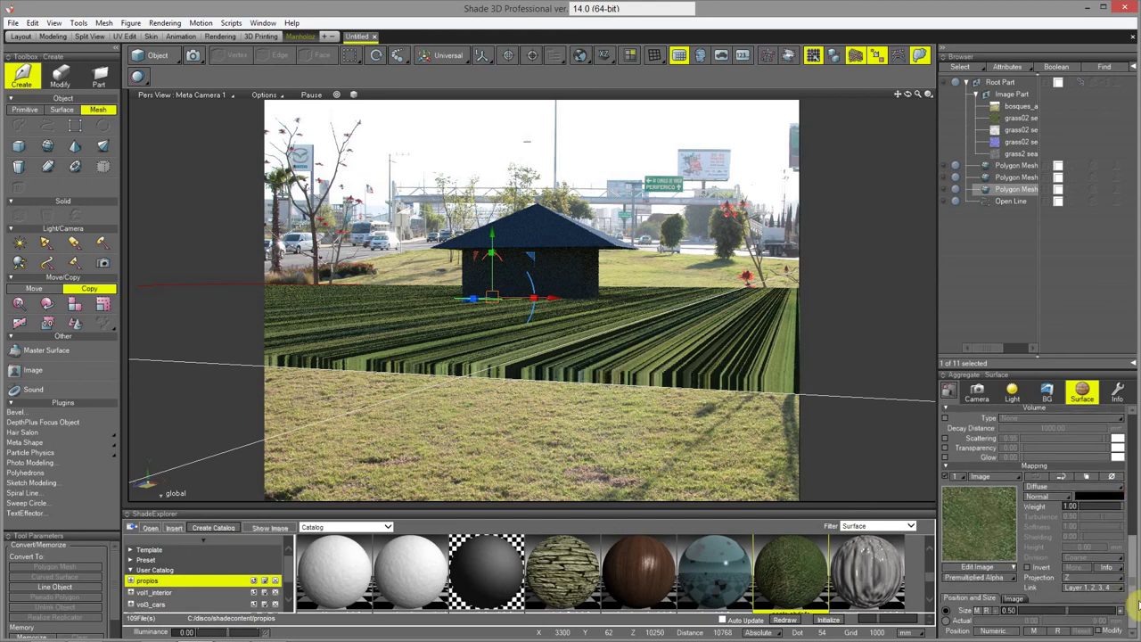
{"action": "left_click", "coordinate": [1102, 578]}
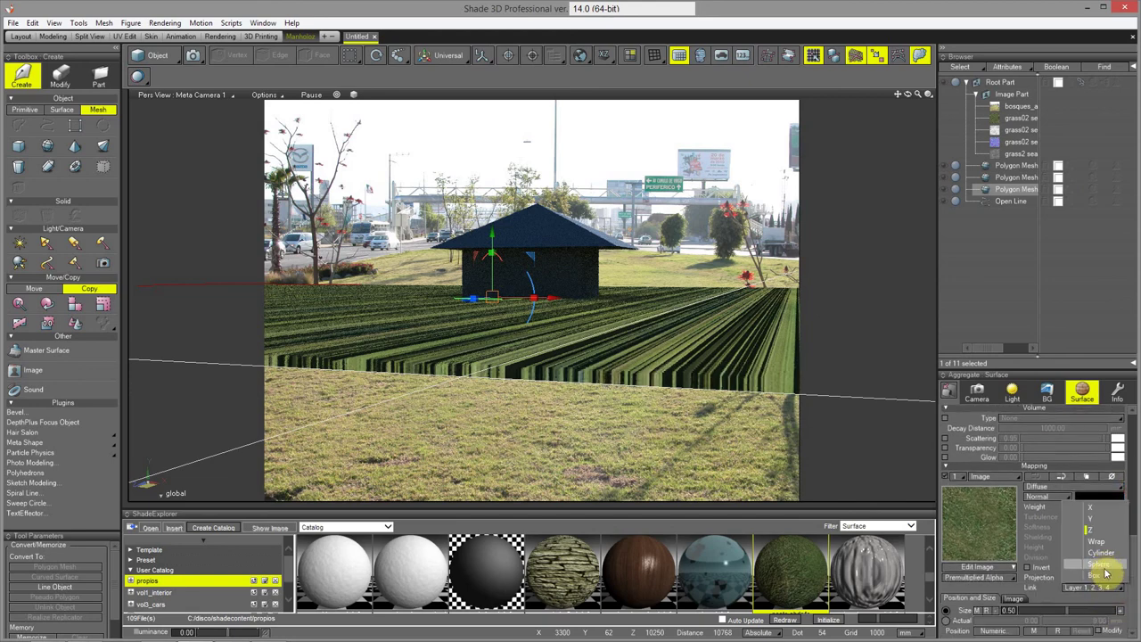
{"action": "left_click", "coordinate": [1104, 575]}
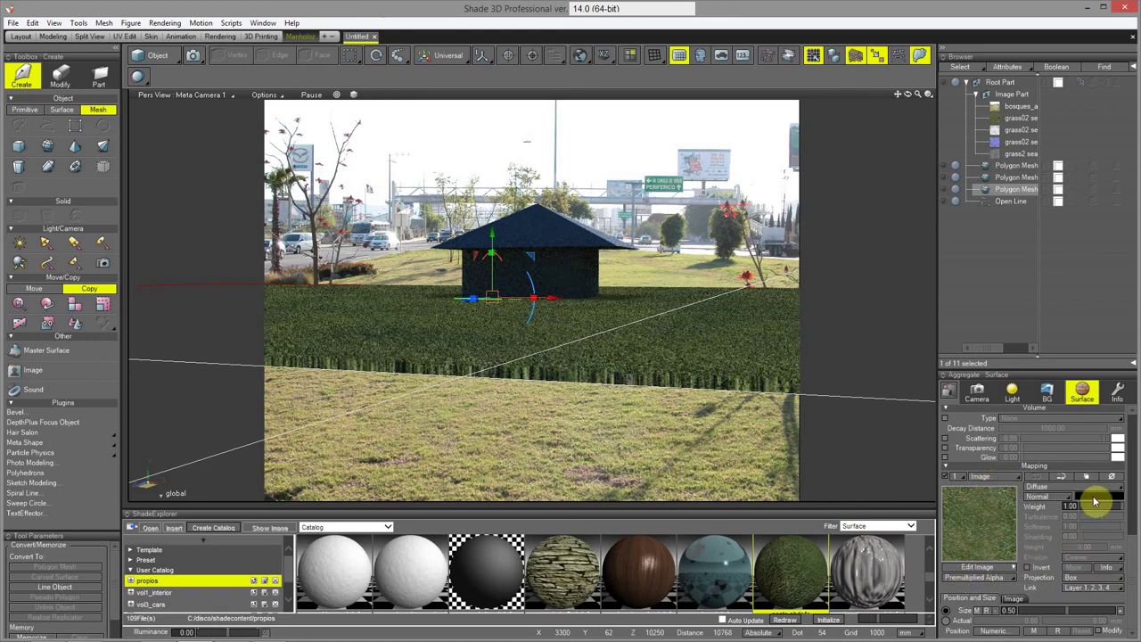
Set the bump layer height to 150 mm and re-enable Shadow Catcher on the ground
{"action": "left_click", "coordinate": [967, 478]}
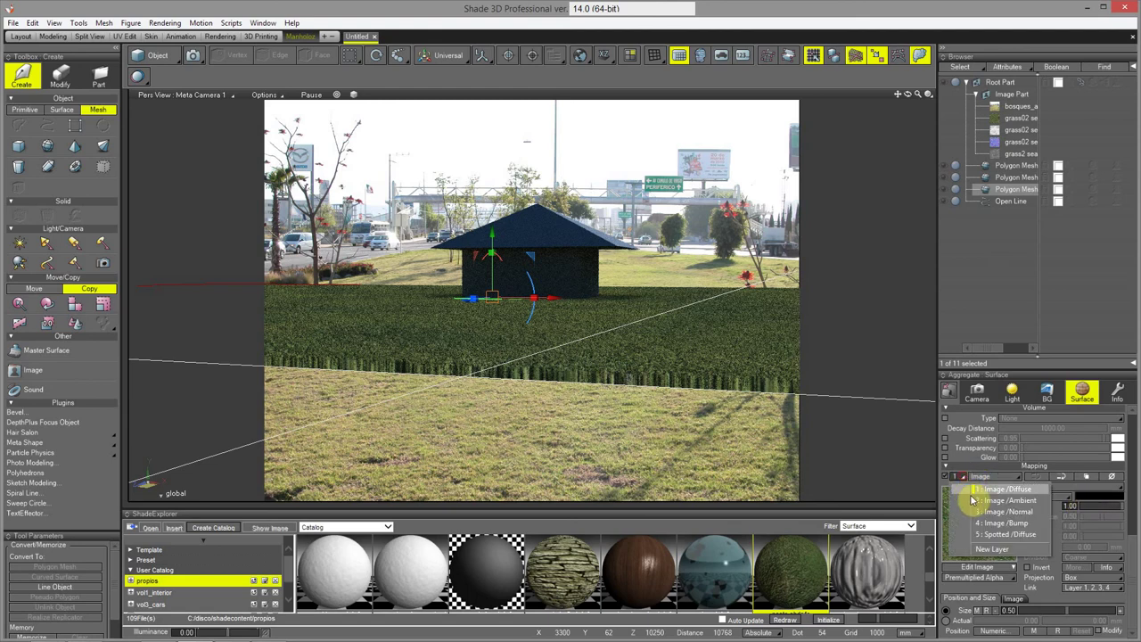
{"action": "left_click", "coordinate": [1021, 524]}
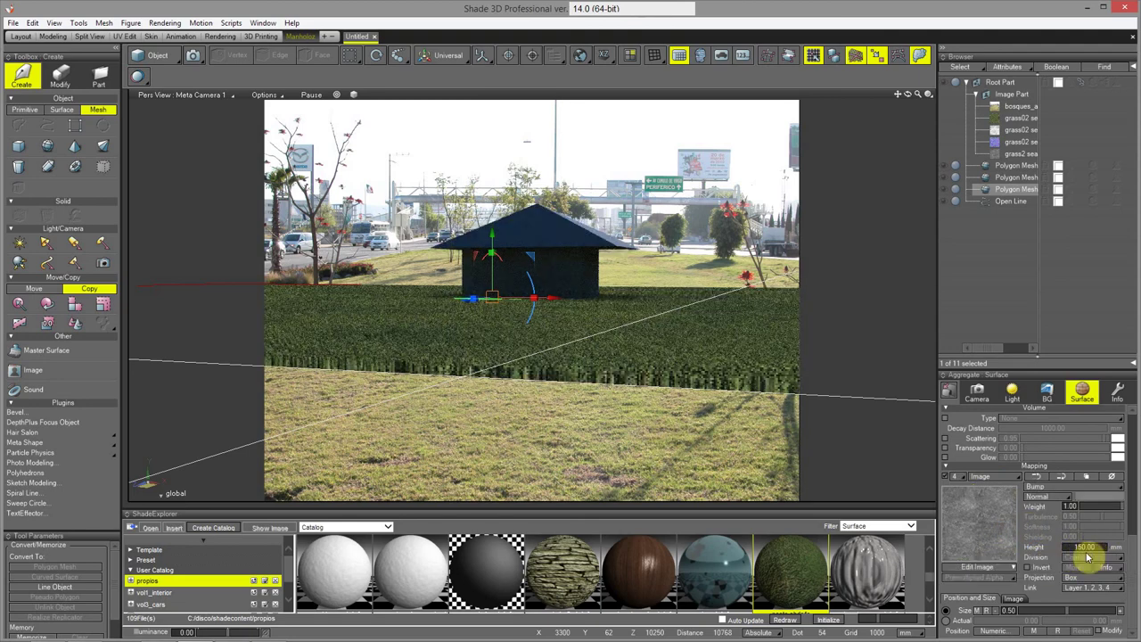
{"action": "left_click_drag", "start_coordinate": [572, 419], "coordinate": [963, 485]}
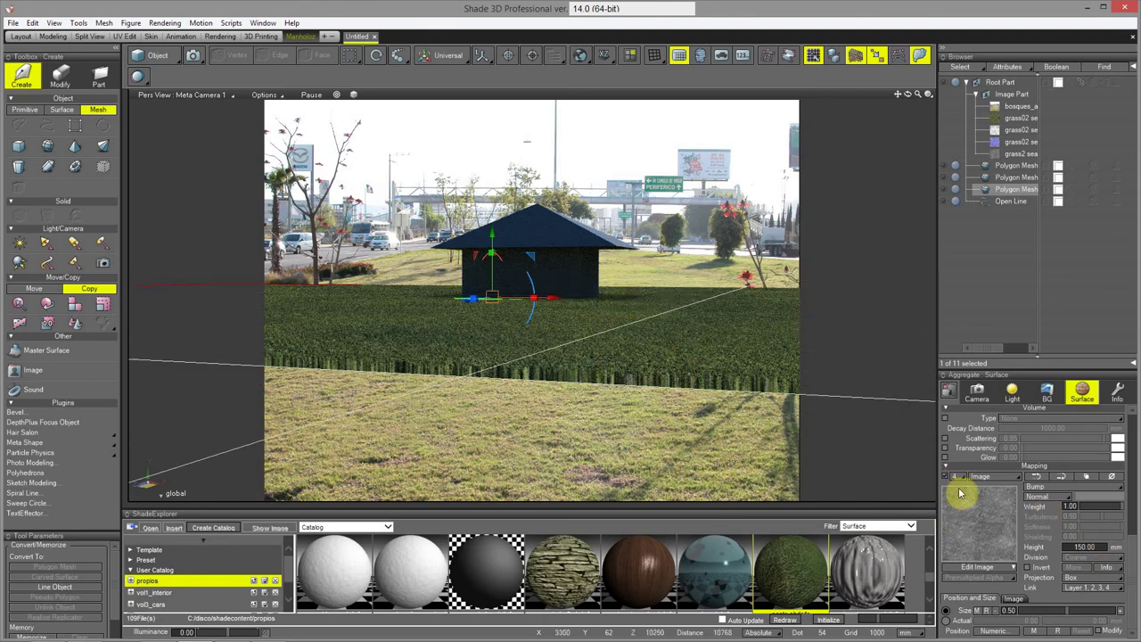
{"action": "left_click", "coordinate": [1091, 191]}
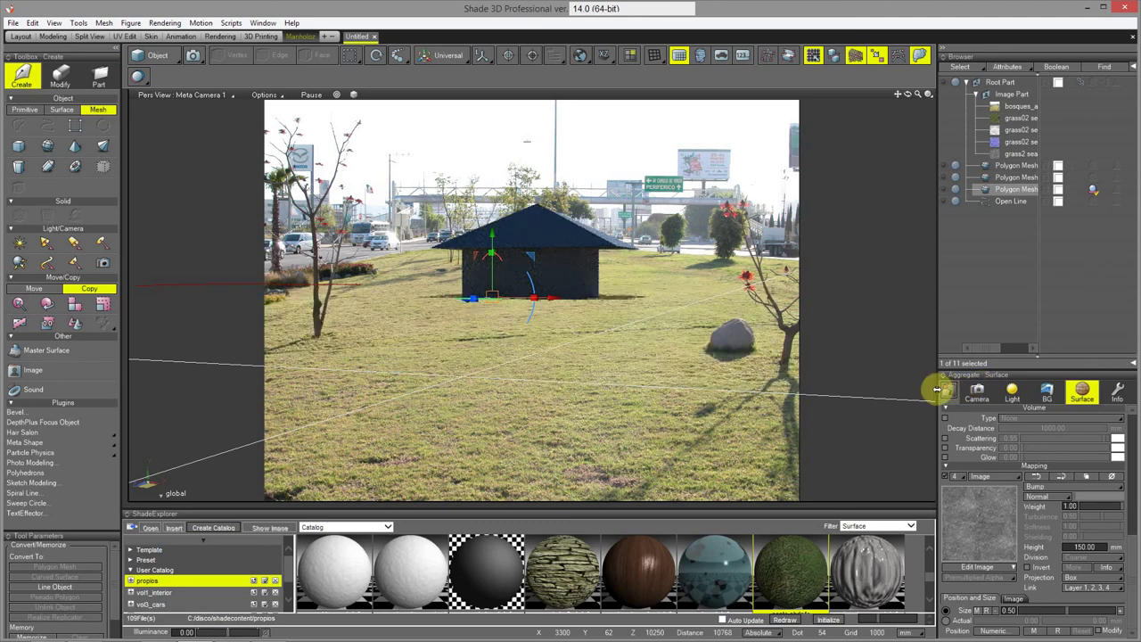